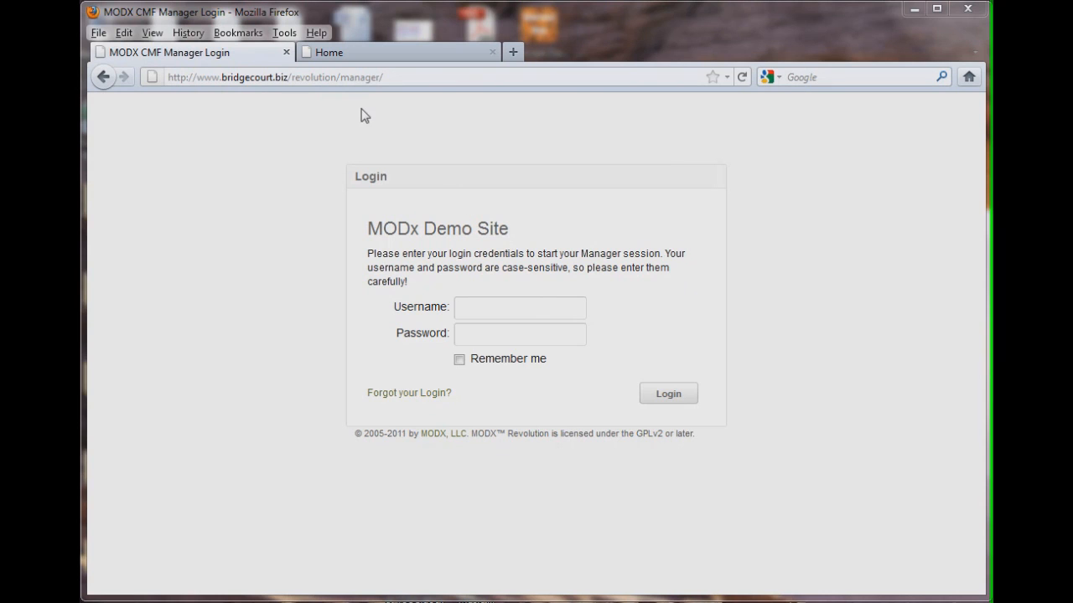
View the demo website's front-end home page
{"action": "left_click", "coordinate": [386, 51]}
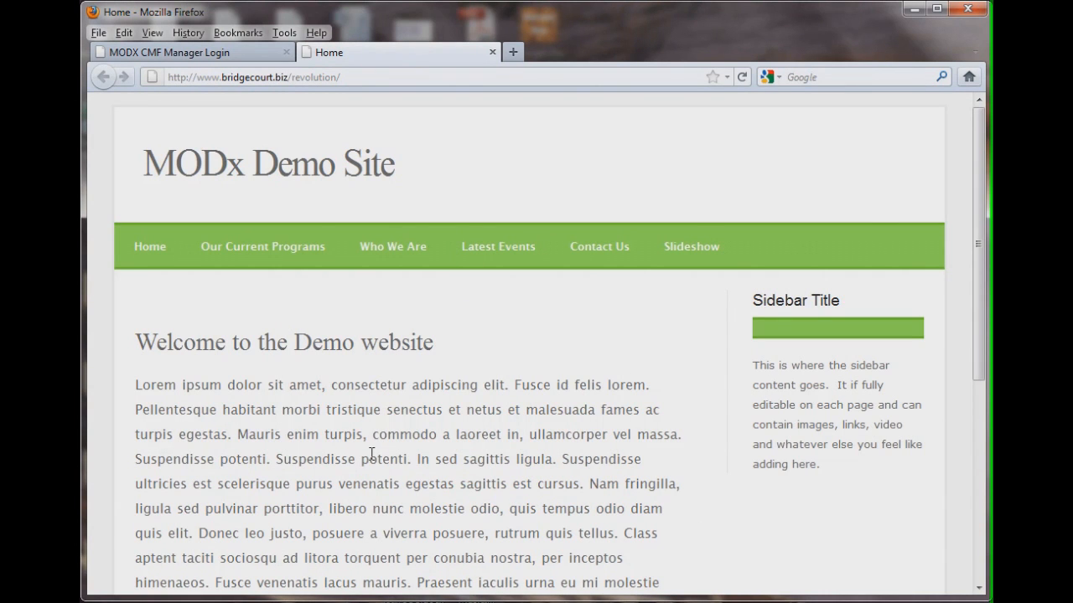
{"action": "left_click_drag", "start_coordinate": [980, 281], "coordinate": [980, 246]}
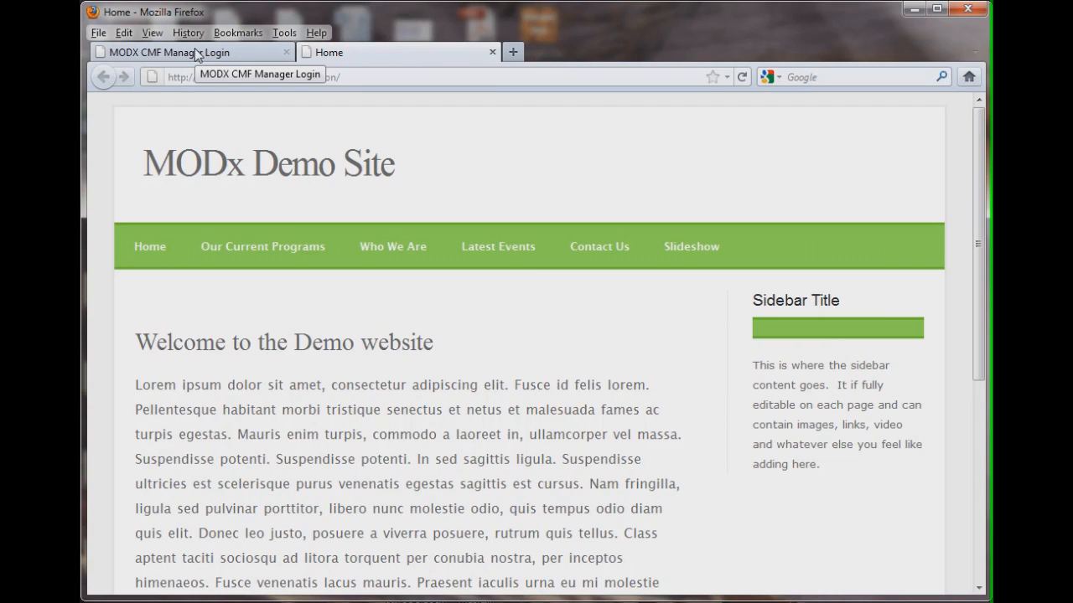
Log in to the MODX manager with the username and password
{"action": "left_click", "coordinate": [223, 57]}
{"action": "left_click", "coordinate": [491, 310]}
{"action": "left_click", "coordinate": [491, 313]}
{"action": "left_click", "coordinate": [497, 344]}
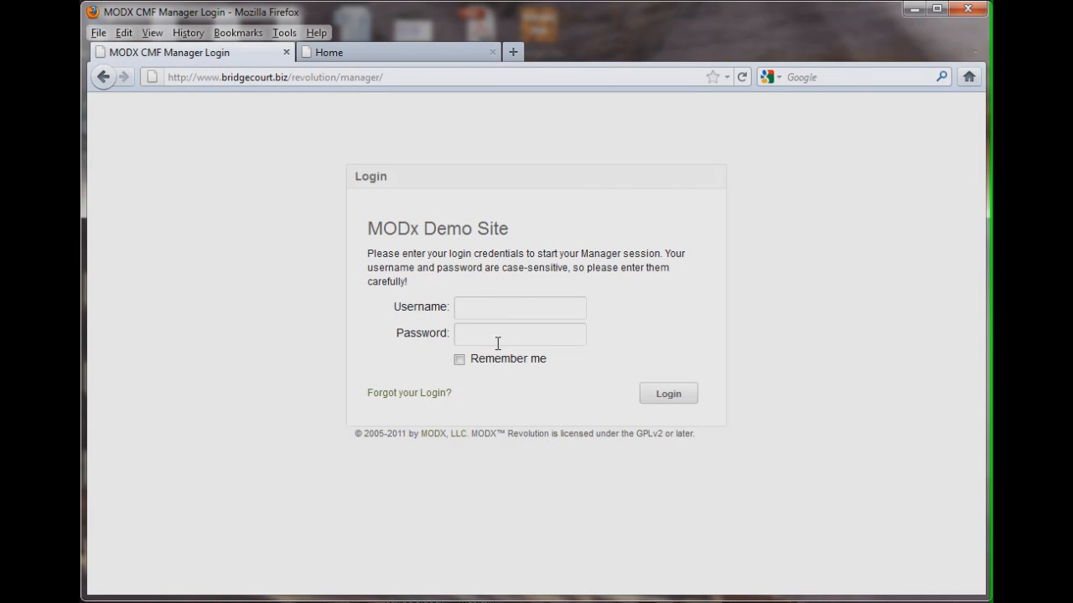
{"action": "left_click", "coordinate": [675, 398]}
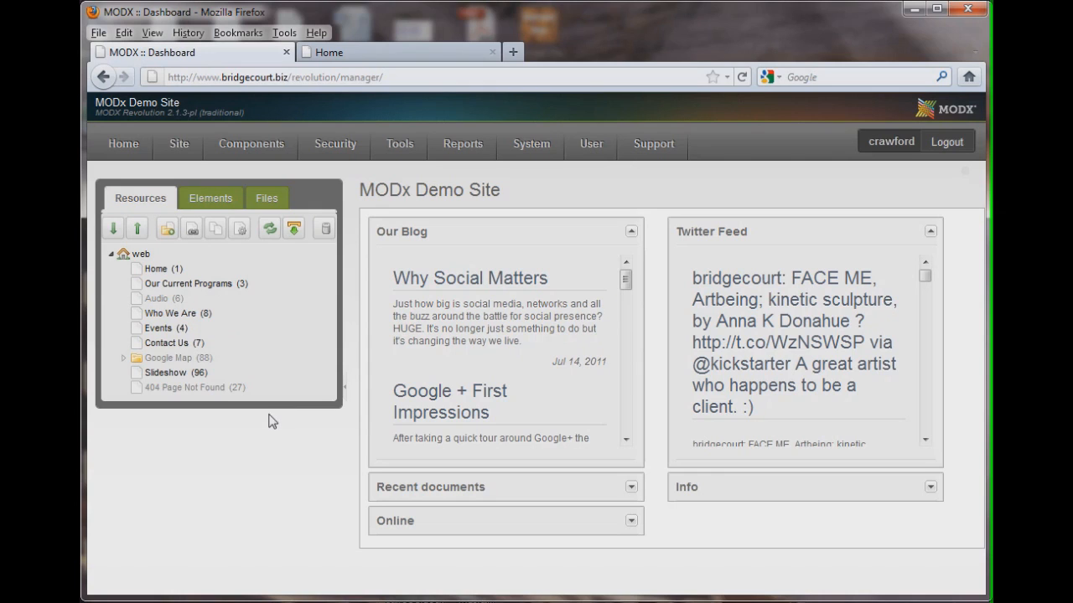
Browse the Files, Elements and Resources tabs of the manager tree, ending on Elements
{"action": "left_click", "coordinate": [271, 201]}
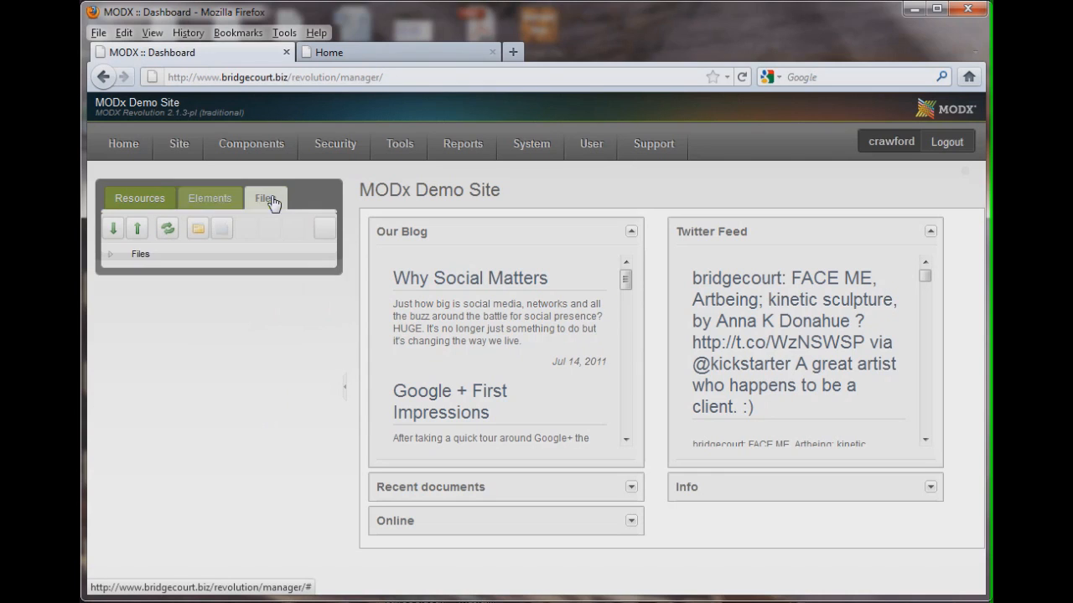
{"action": "left_click", "coordinate": [206, 201]}
{"action": "left_click", "coordinate": [140, 199]}
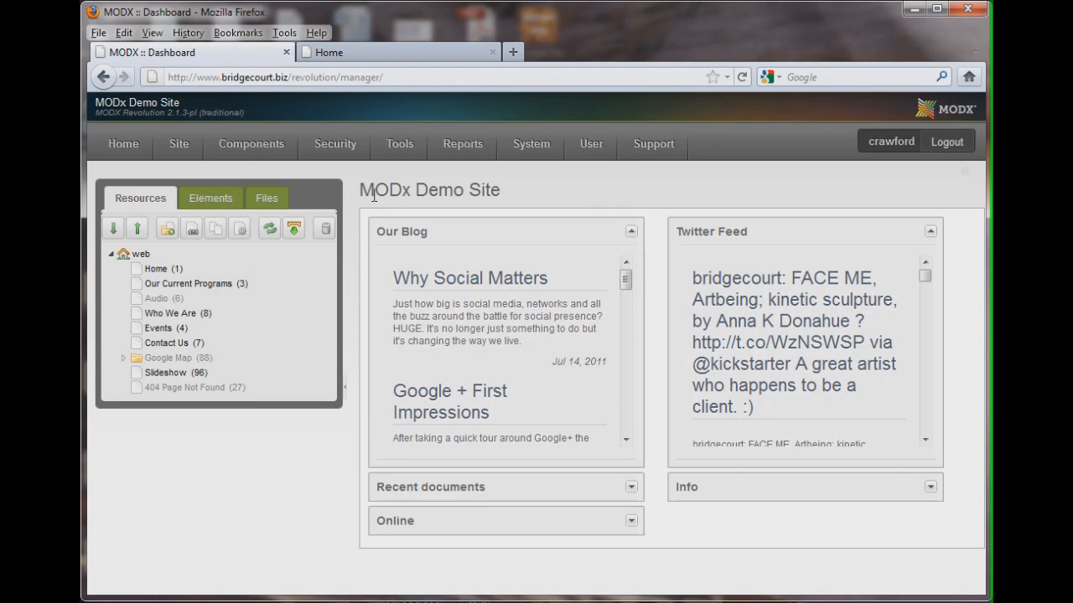
{"action": "mouse_move", "coordinate": [251, 144]}
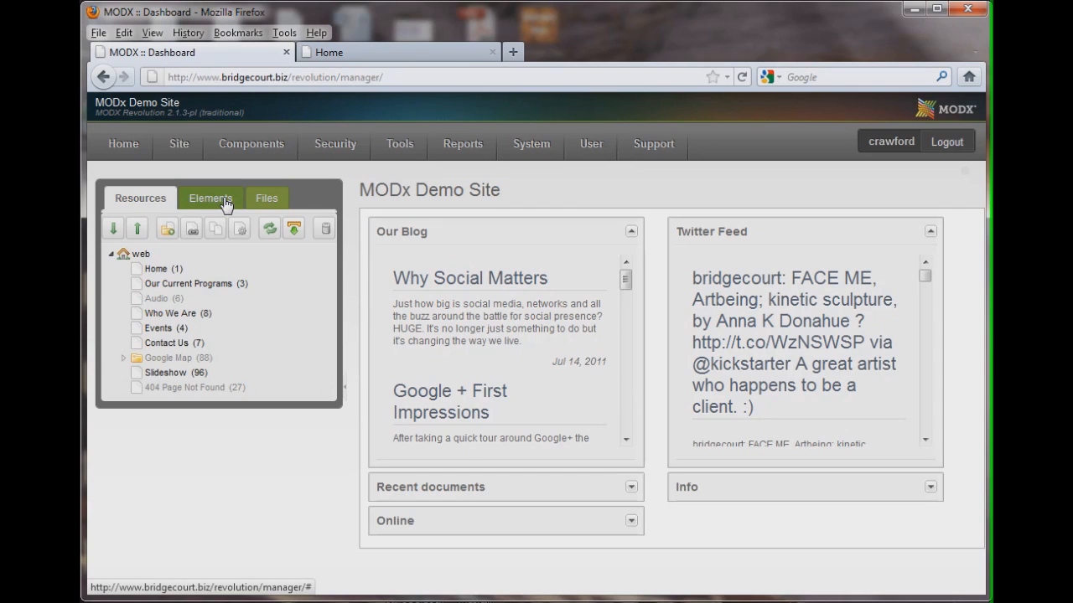
{"action": "left_click", "coordinate": [198, 204]}
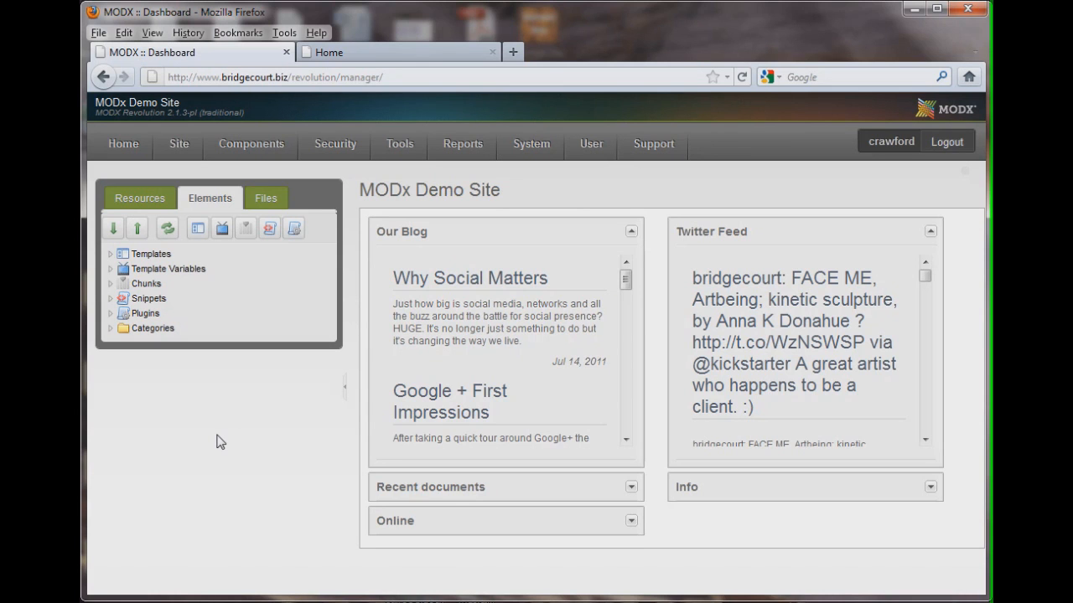
Examine the front-end home page layout, then return to the manager
{"action": "left_click", "coordinate": [325, 54]}
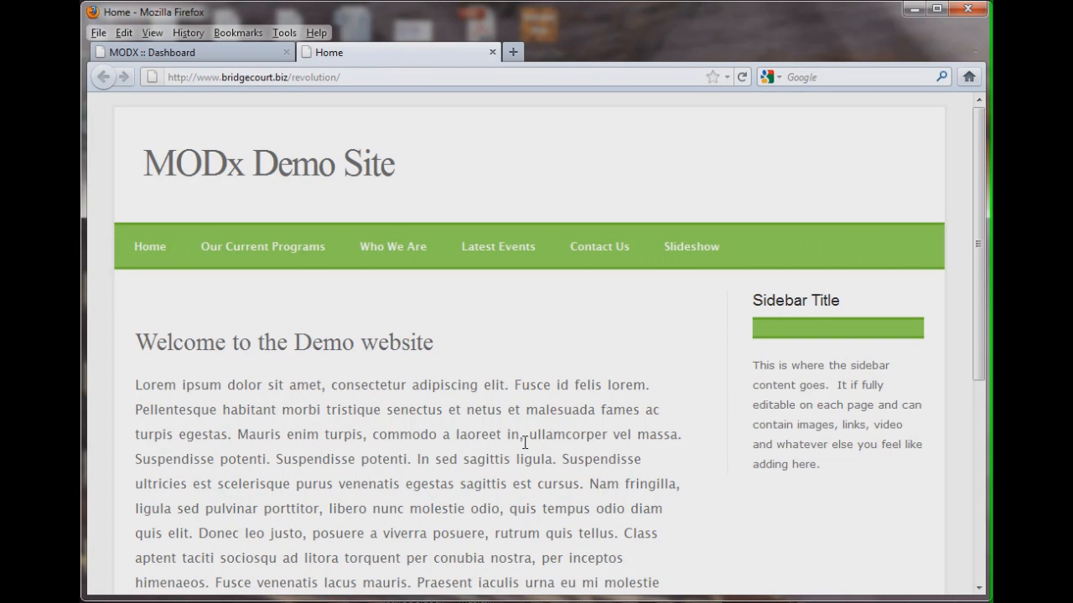
{"action": "scroll", "coordinate": [486, 419], "scroll_direction": "down", "scroll_amount": 2}
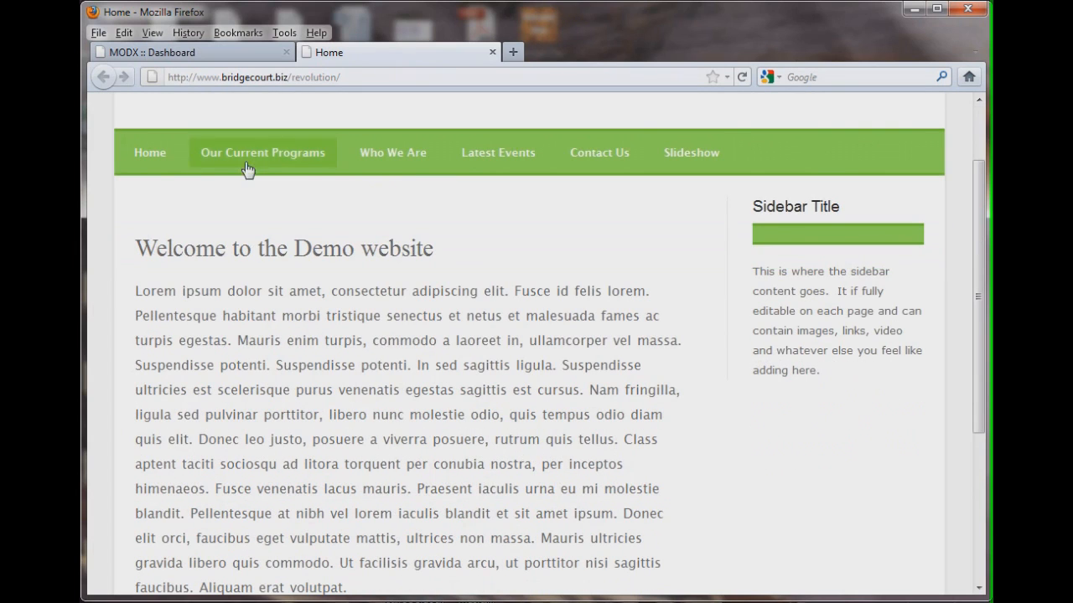
{"action": "scroll", "coordinate": [247, 168], "scroll_direction": "up", "scroll_amount": 2}
{"action": "left_click", "coordinate": [232, 54]}
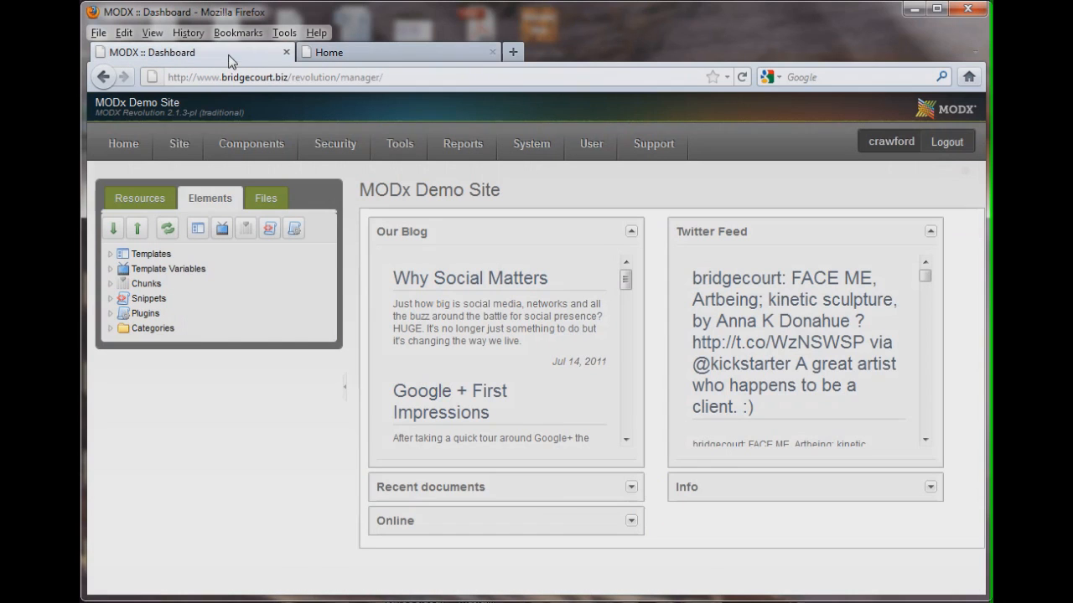
Expand the Templates category and open the Demo template
{"action": "left_click", "coordinate": [109, 254]}
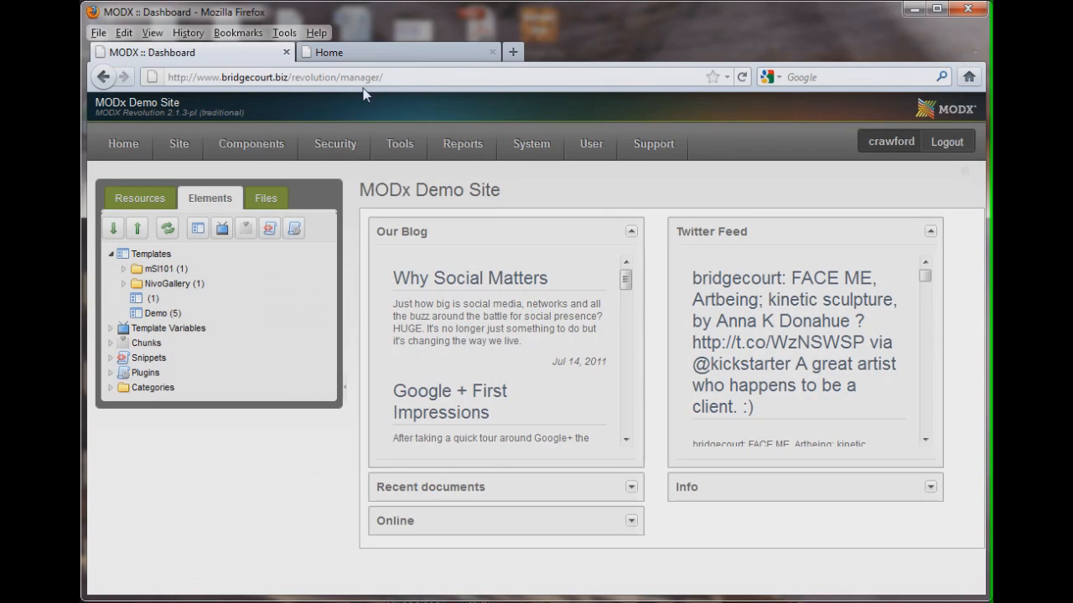
{"action": "left_click", "coordinate": [376, 59]}
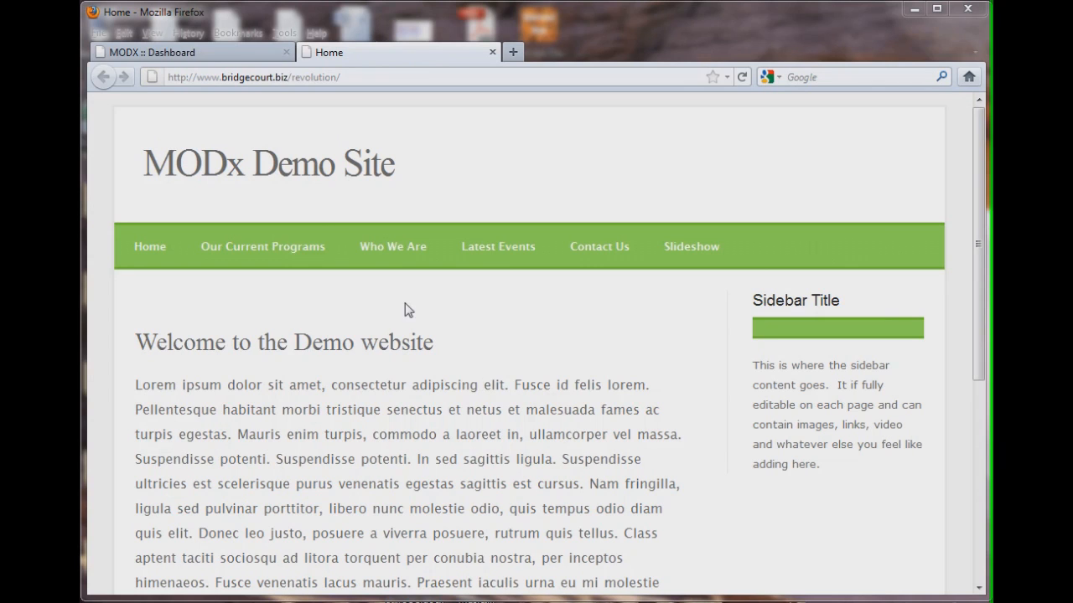
{"action": "left_click", "coordinate": [205, 52]}
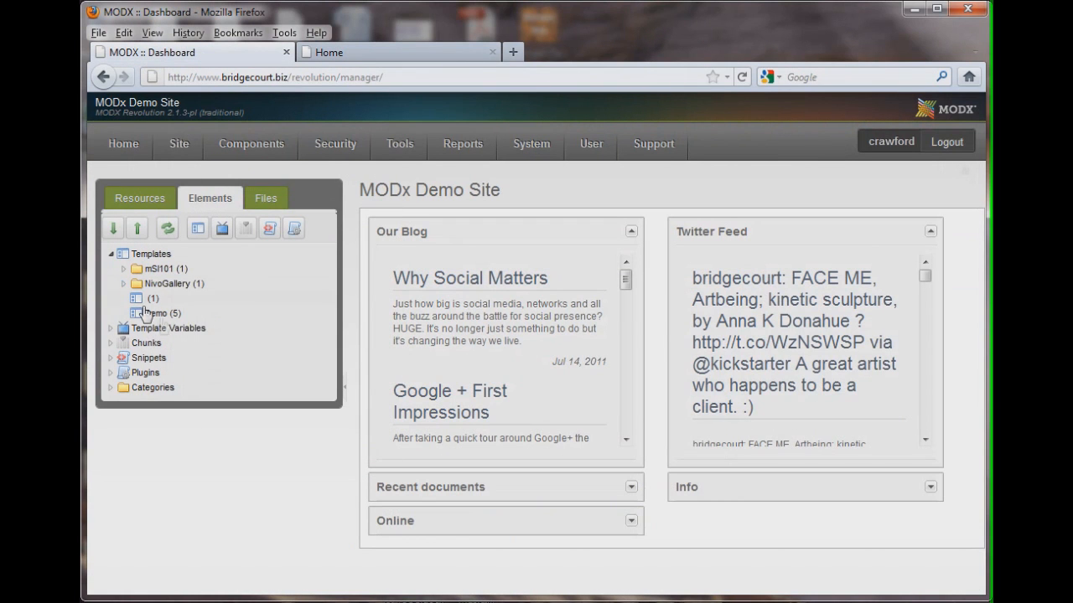
{"action": "left_click", "coordinate": [159, 313]}
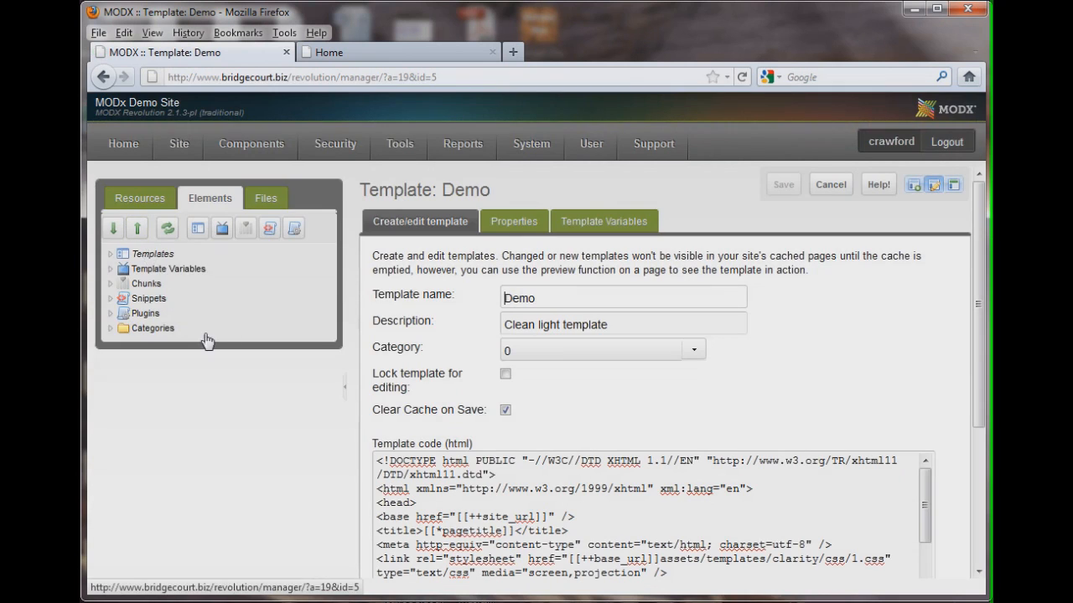
Scroll through the Demo template's code to examine its placeholders, template variables and snippet calls
{"action": "scroll", "coordinate": [642, 421], "scroll_direction": "down", "scroll_amount": 5}
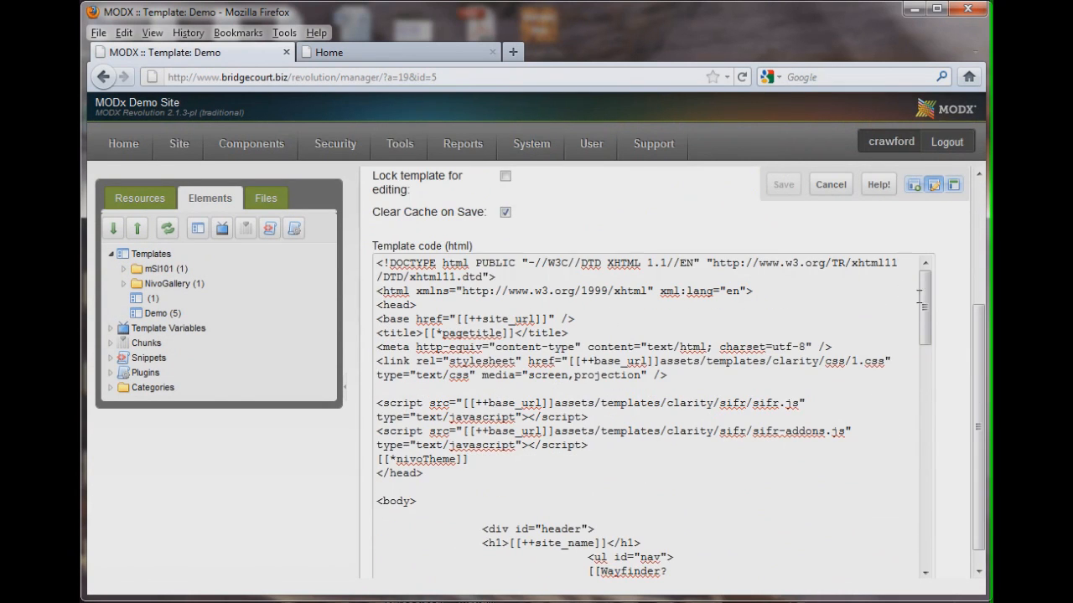
{"action": "left_click_drag", "start_coordinate": [925, 313], "coordinate": [927, 397]}
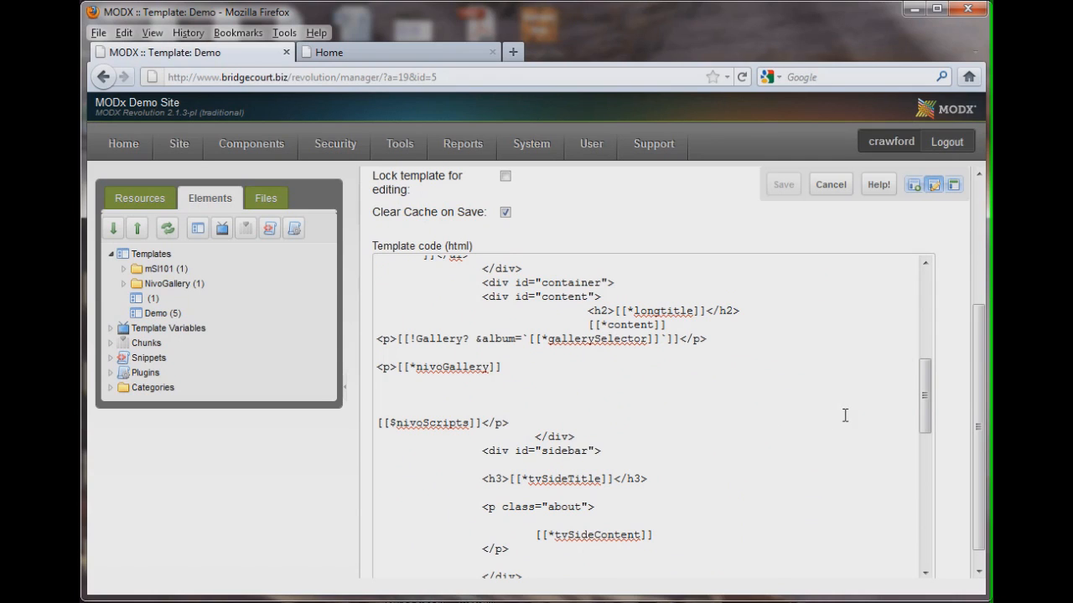
{"action": "left_click_drag", "start_coordinate": [927, 427], "coordinate": [928, 405]}
{"action": "left_click_drag", "start_coordinate": [574, 409], "coordinate": [675, 410]}
{"action": "left_click", "coordinate": [674, 410]}
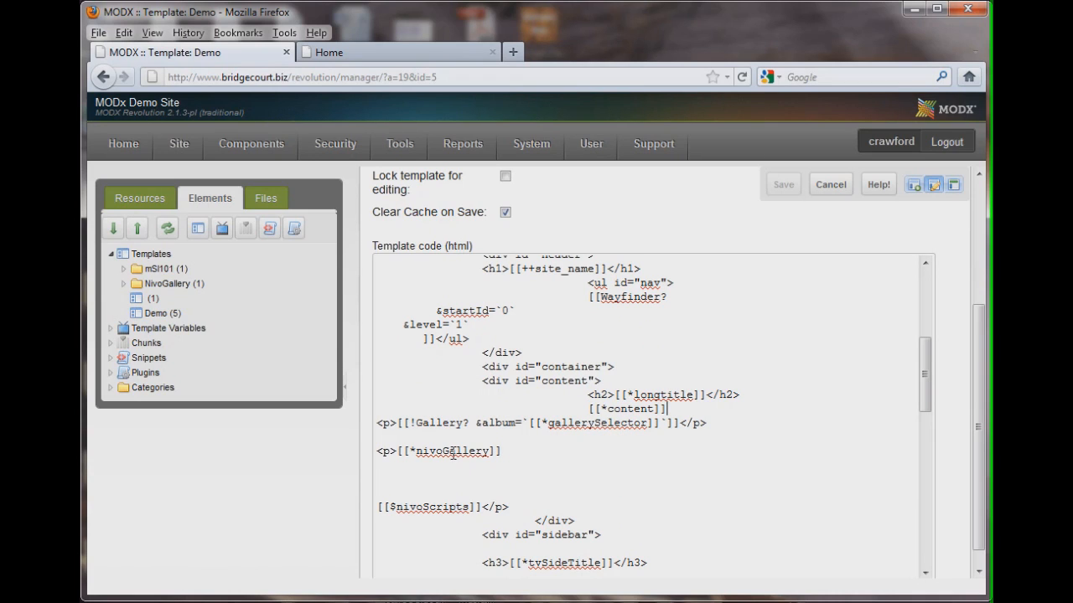
{"action": "left_click_drag", "start_coordinate": [926, 409], "coordinate": [922, 348]}
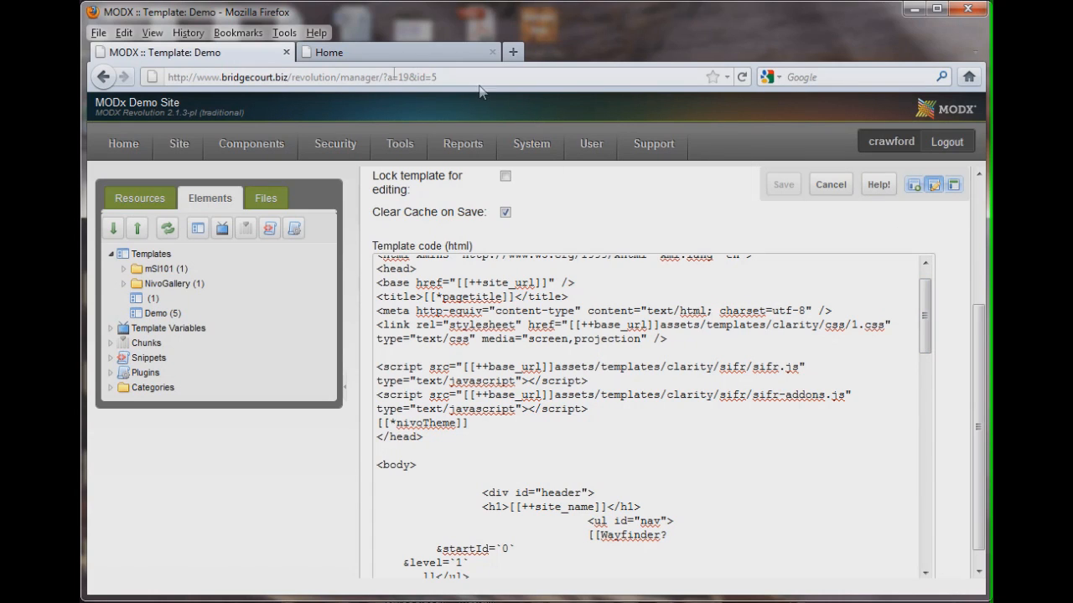
Visit the Who We Are and Latest Events pages on the front-end site, then return to the manager
{"action": "left_click", "coordinate": [337, 56]}
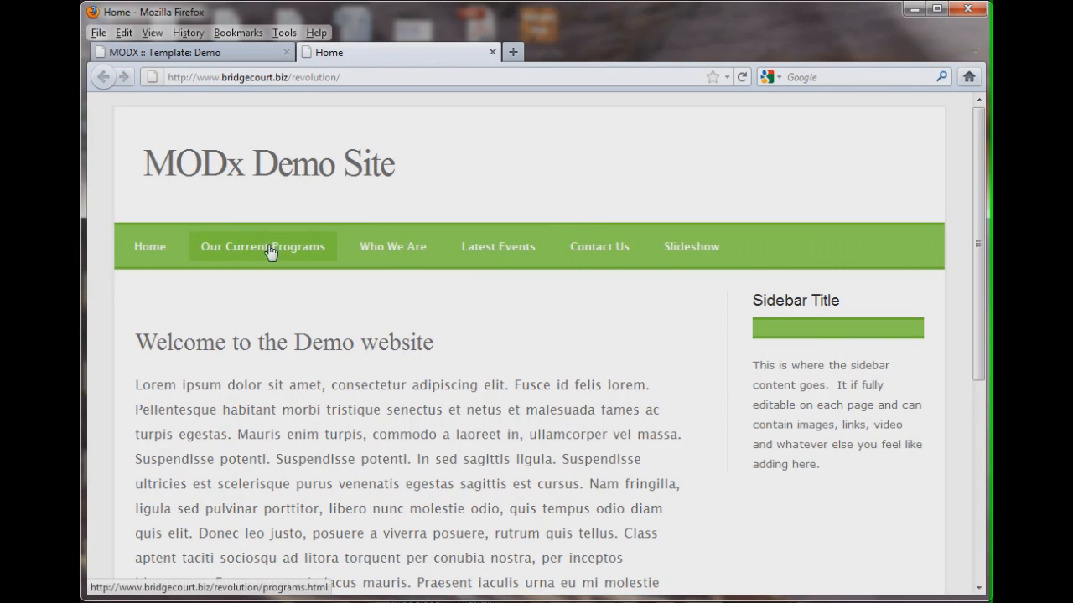
{"action": "left_click", "coordinate": [404, 248]}
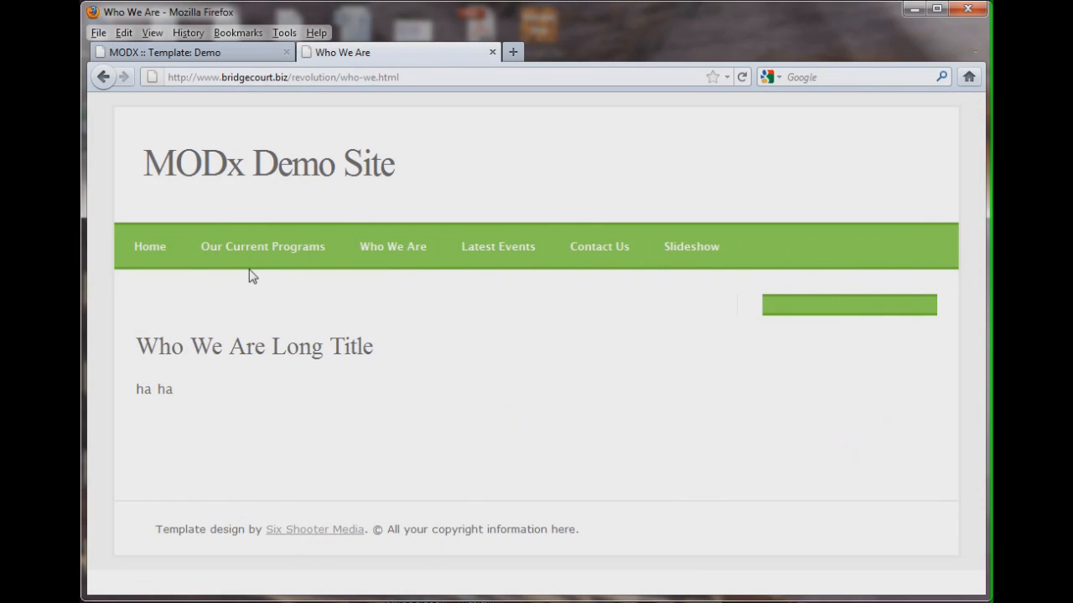
{"action": "left_click", "coordinate": [490, 249]}
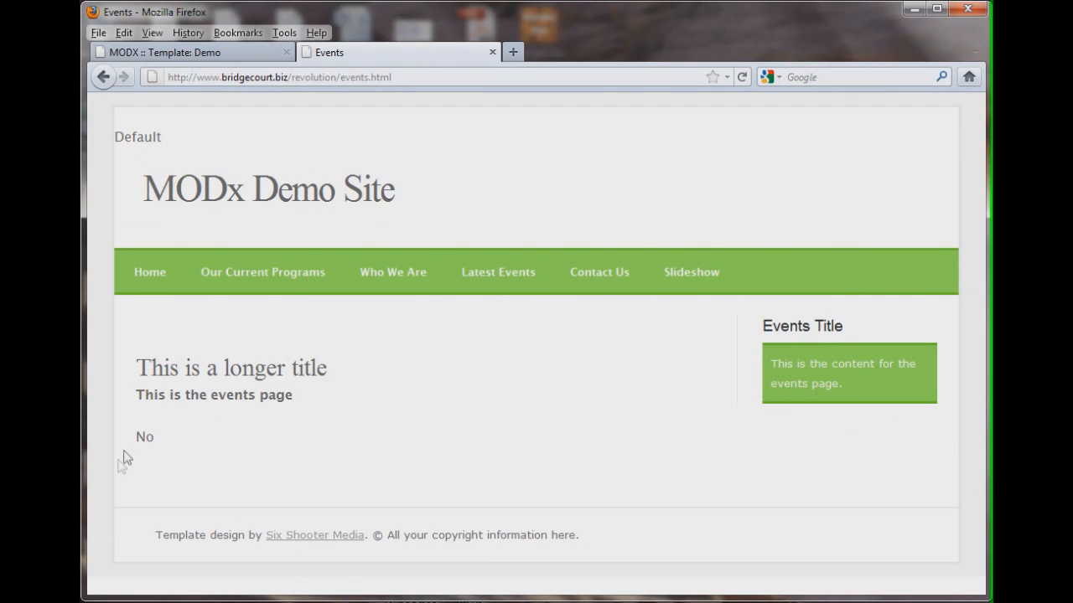
{"action": "left_click_drag", "start_coordinate": [151, 394], "coordinate": [276, 396]}
{"action": "left_click", "coordinate": [335, 403]}
{"action": "left_click", "coordinate": [215, 57]}
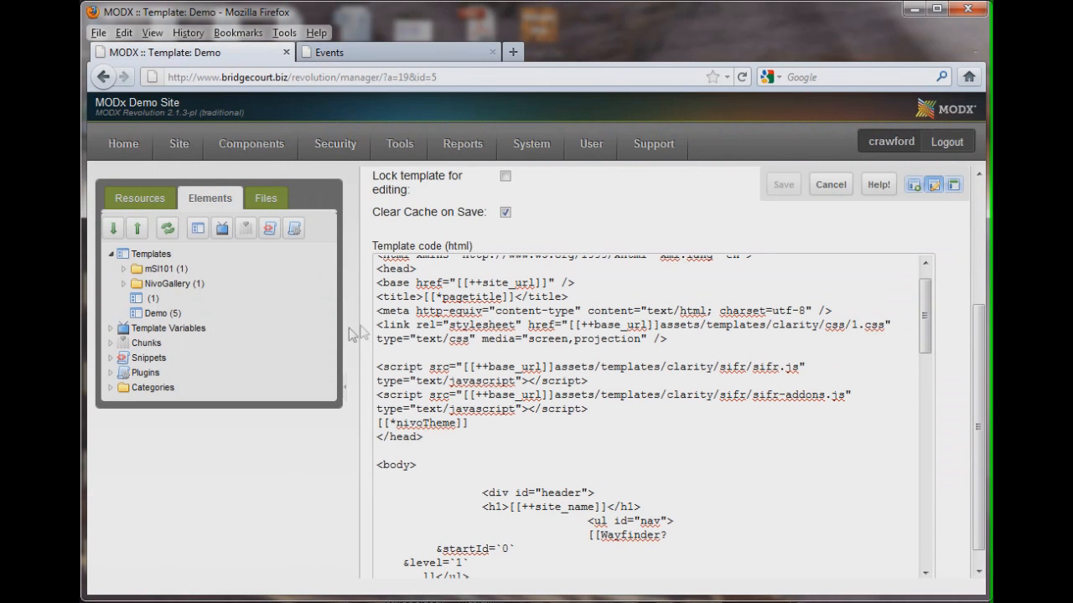
Collapse Templates and expand the Template Variables category
{"action": "left_click", "coordinate": [111, 255]}
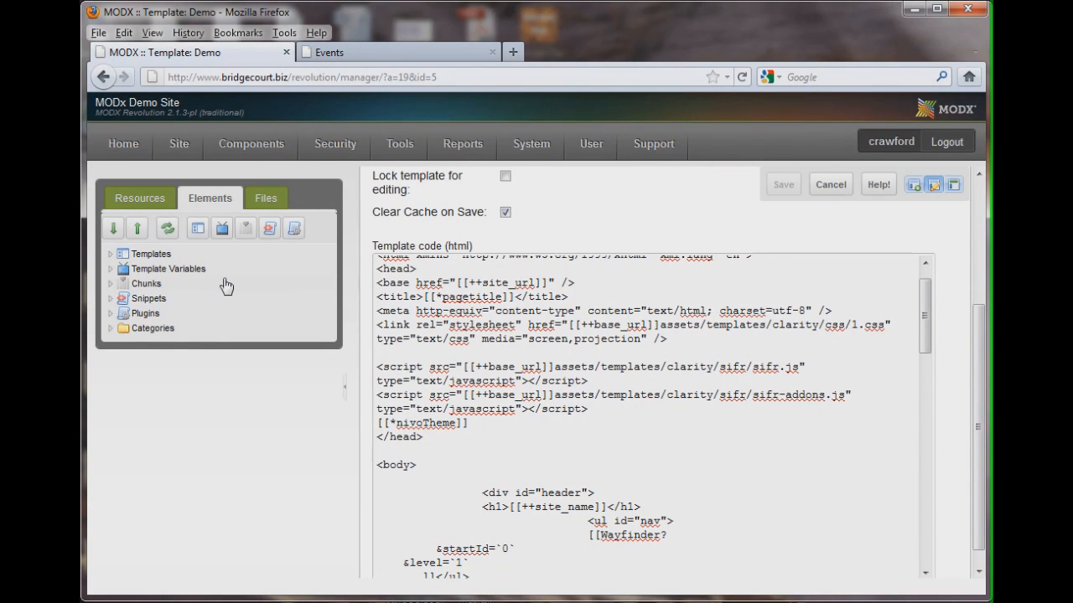
{"action": "left_click", "coordinate": [110, 270]}
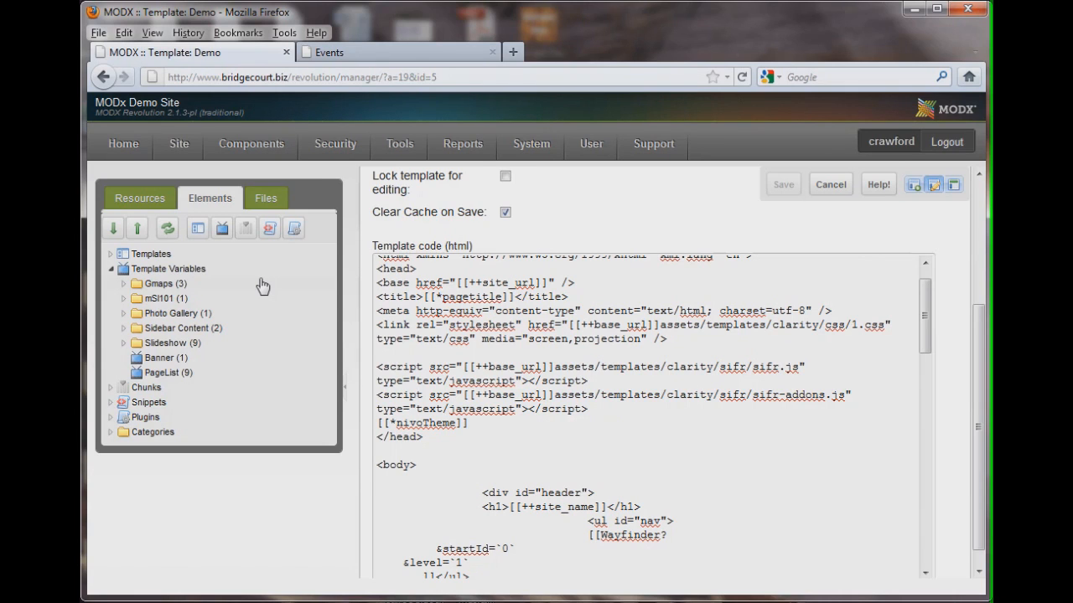
Open the front-end home page and highlight the sidebar title and sidebar content
{"action": "left_click", "coordinate": [360, 52]}
{"action": "left_click", "coordinate": [148, 267]}
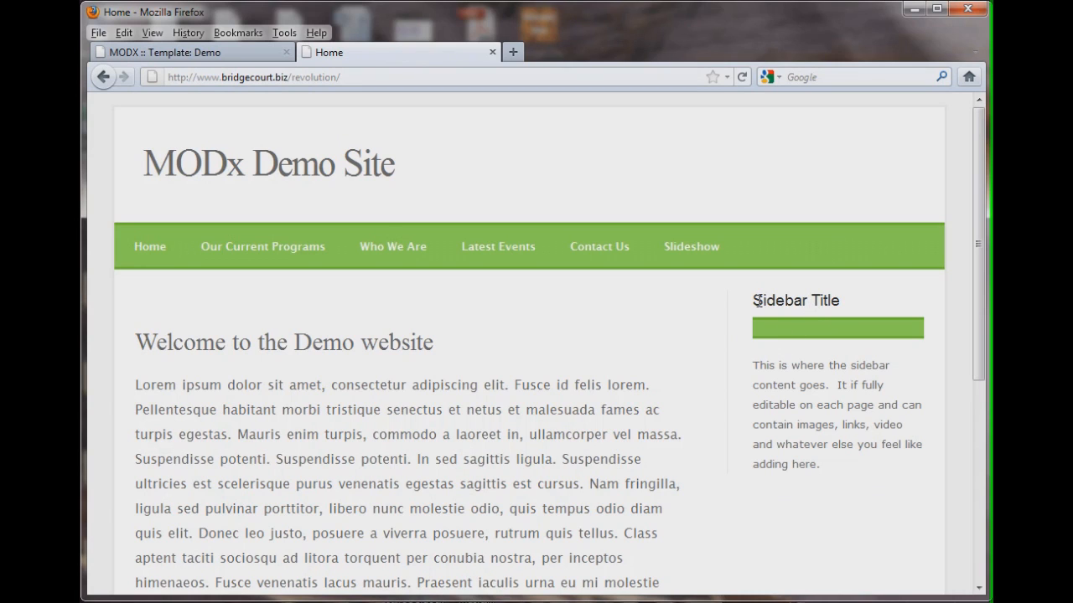
{"action": "left_click_drag", "start_coordinate": [753, 301], "coordinate": [871, 305]}
{"action": "left_click", "coordinate": [843, 387]}
{"action": "left_click_drag", "start_coordinate": [752, 366], "coordinate": [829, 475]}
{"action": "left_click", "coordinate": [872, 491]}
Visit the Our Current Programs, Who We Are, Latest Events and Home pages, then return to the manager
{"action": "left_click", "coordinate": [285, 251]}
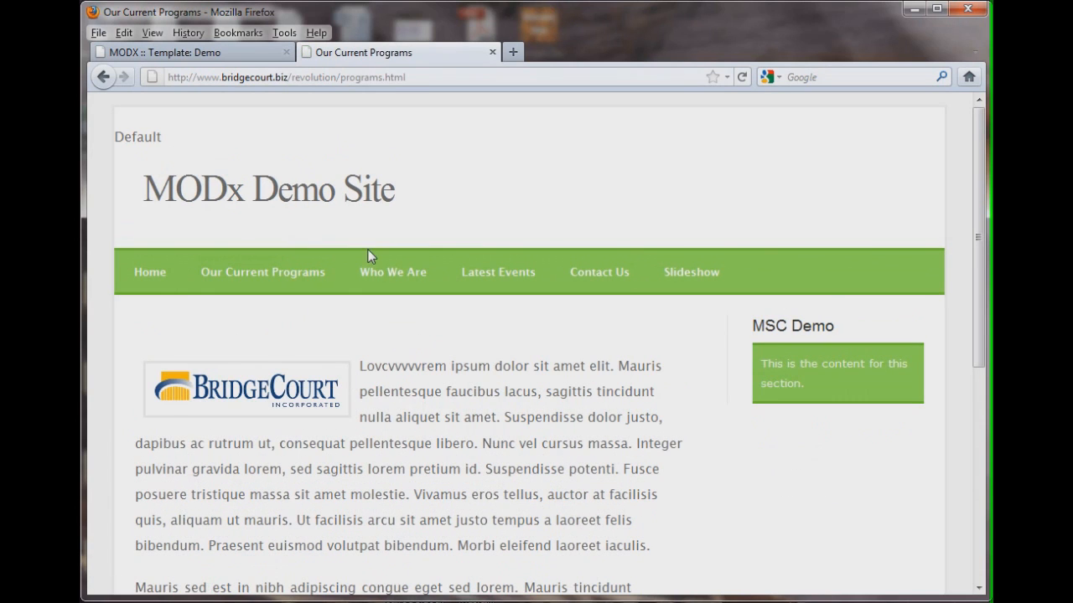
{"action": "left_click", "coordinate": [378, 277]}
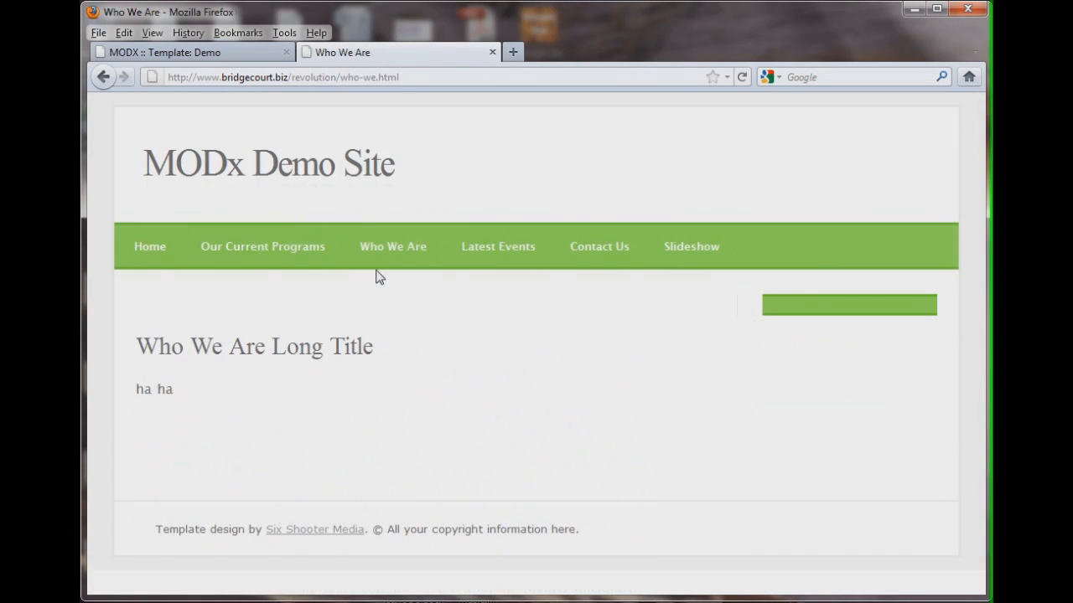
{"action": "left_click", "coordinate": [490, 249]}
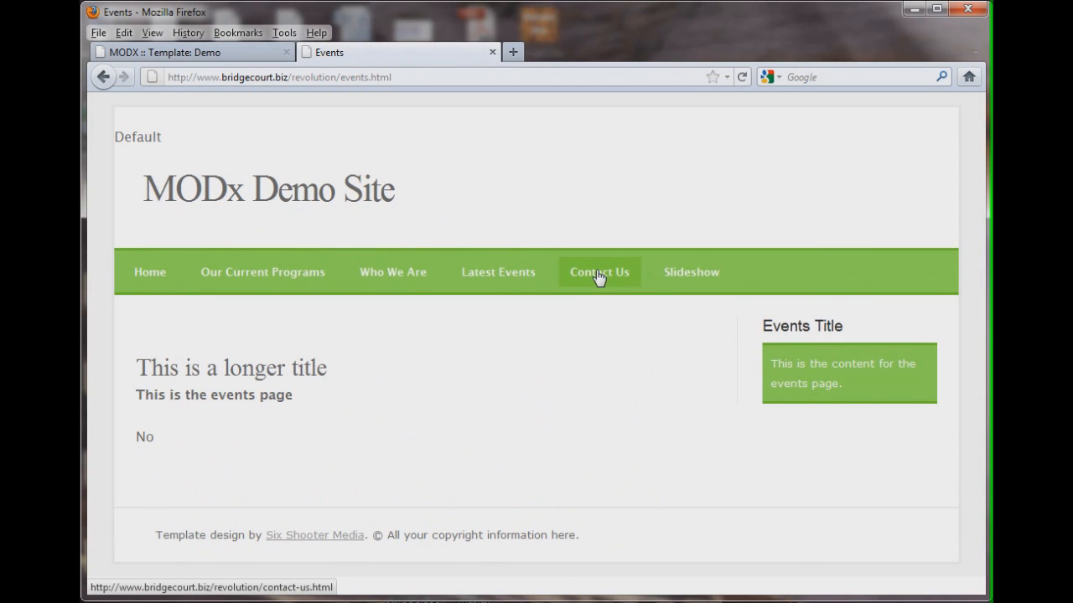
{"action": "left_click", "coordinate": [166, 276]}
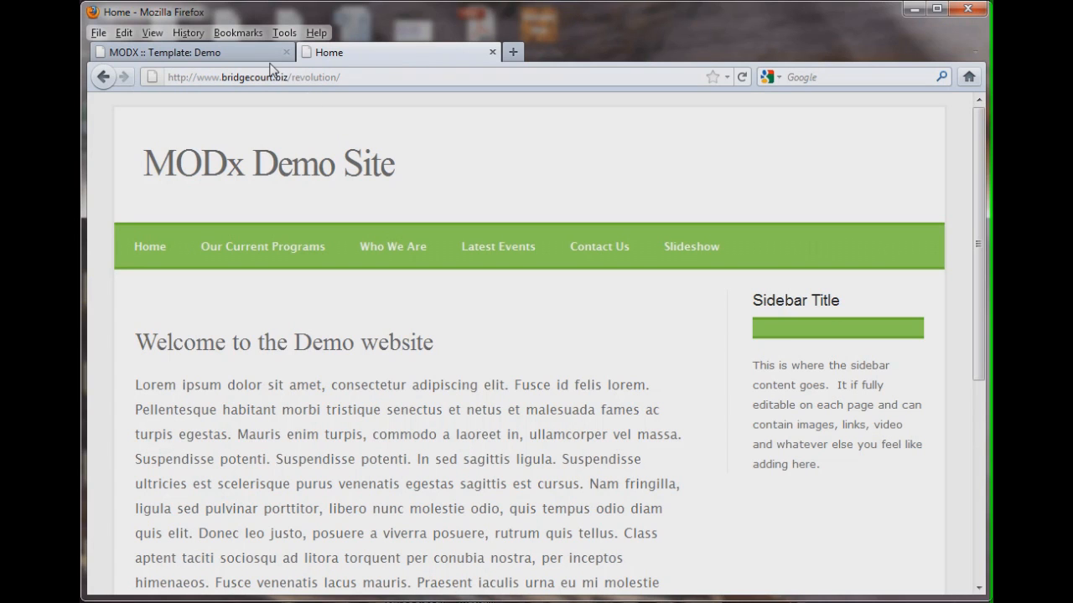
{"action": "left_click", "coordinate": [191, 52]}
Collapse Template Variables and browse the Chunks and Snippets categories
{"action": "mouse_move", "coordinate": [179, 143]}
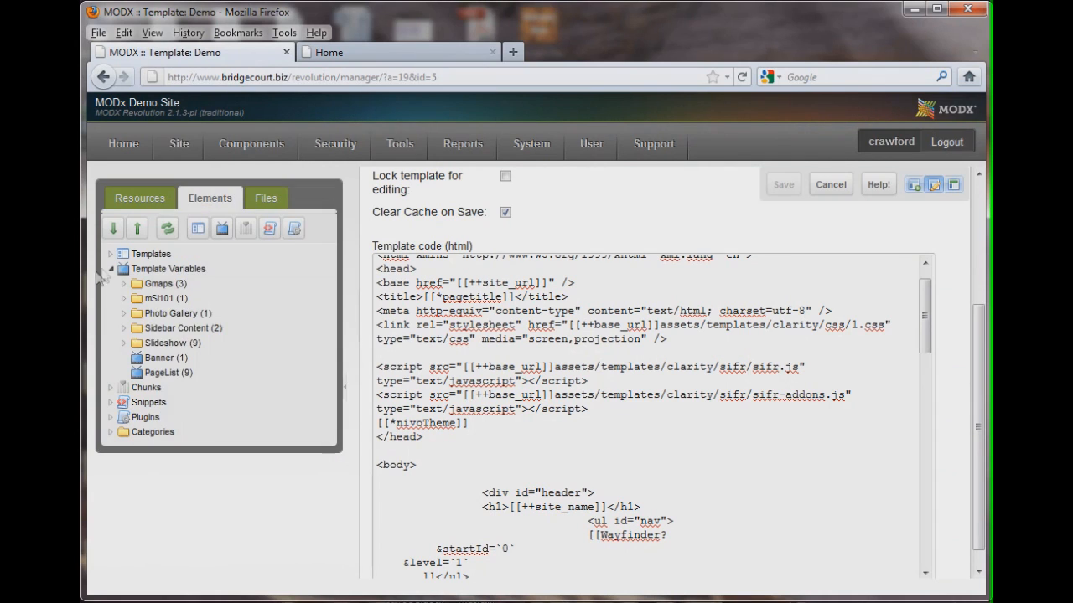
{"action": "left_click", "coordinate": [111, 269]}
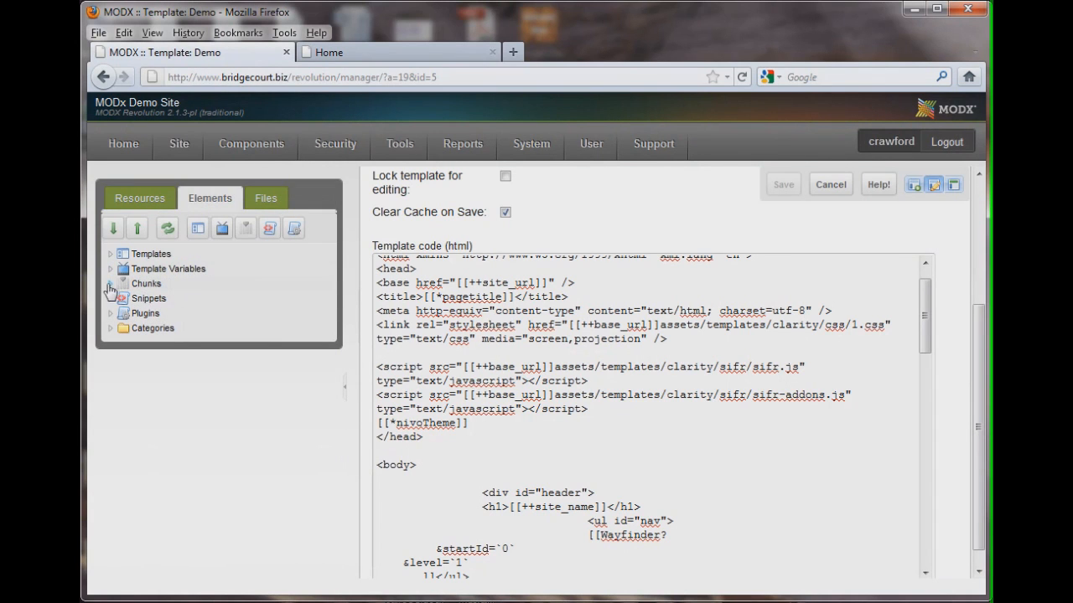
{"action": "left_click", "coordinate": [110, 285]}
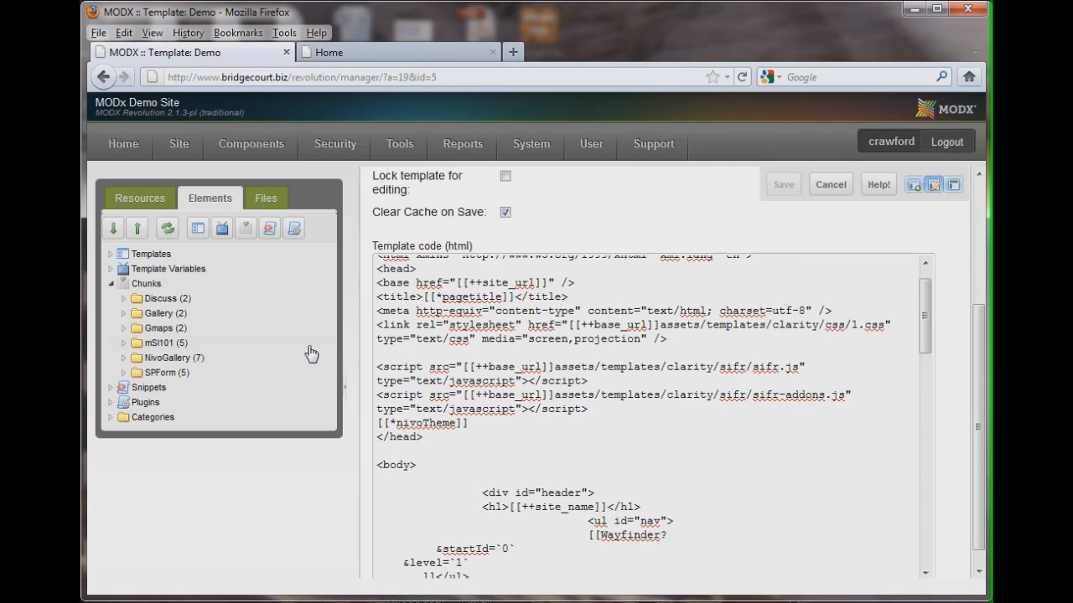
{"action": "left_click", "coordinate": [110, 283]}
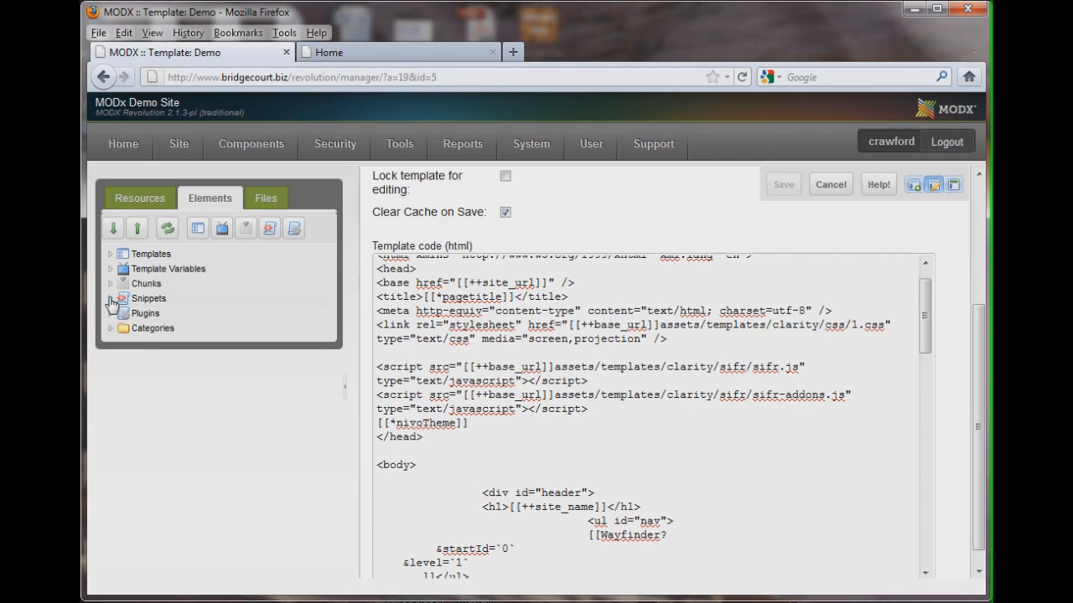
{"action": "left_click", "coordinate": [111, 300]}
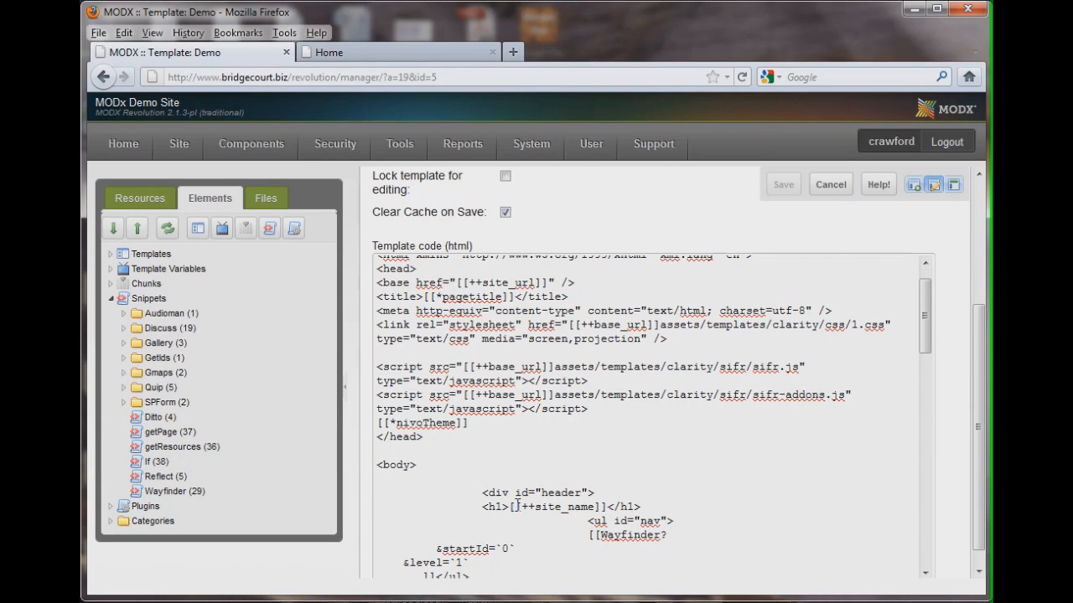
Collapse Snippets, then expand and collapse the Plugins category
{"action": "left_click", "coordinate": [111, 299]}
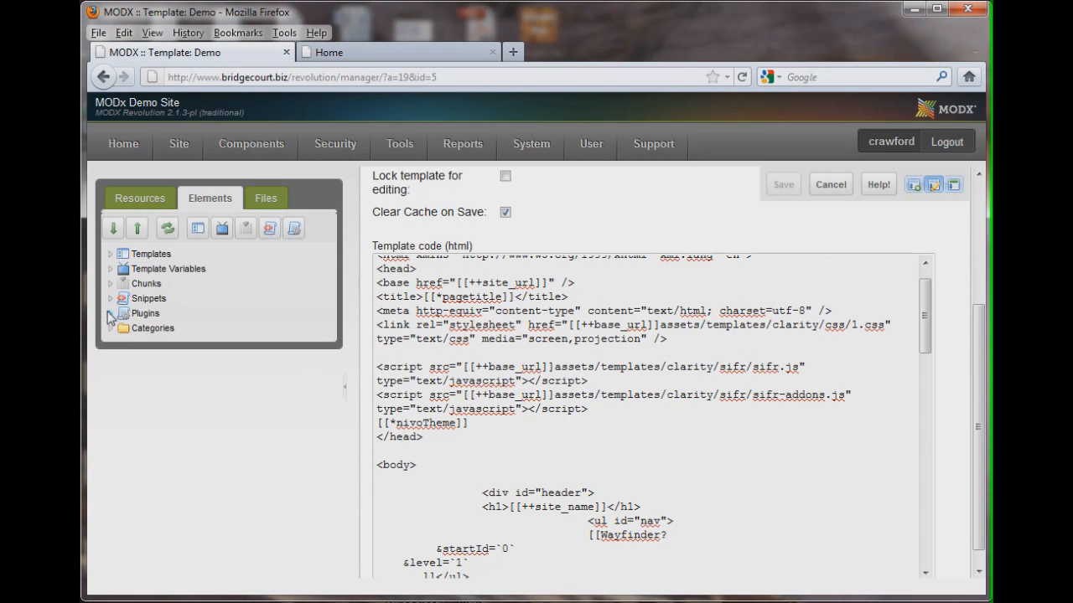
{"action": "left_click", "coordinate": [111, 313]}
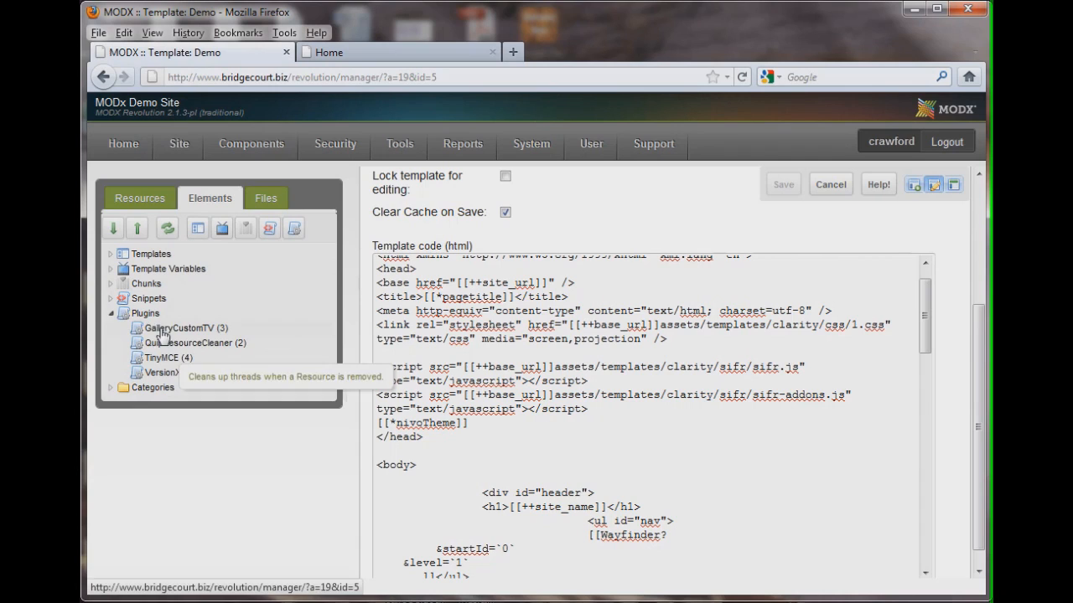
{"action": "left_click", "coordinate": [111, 314]}
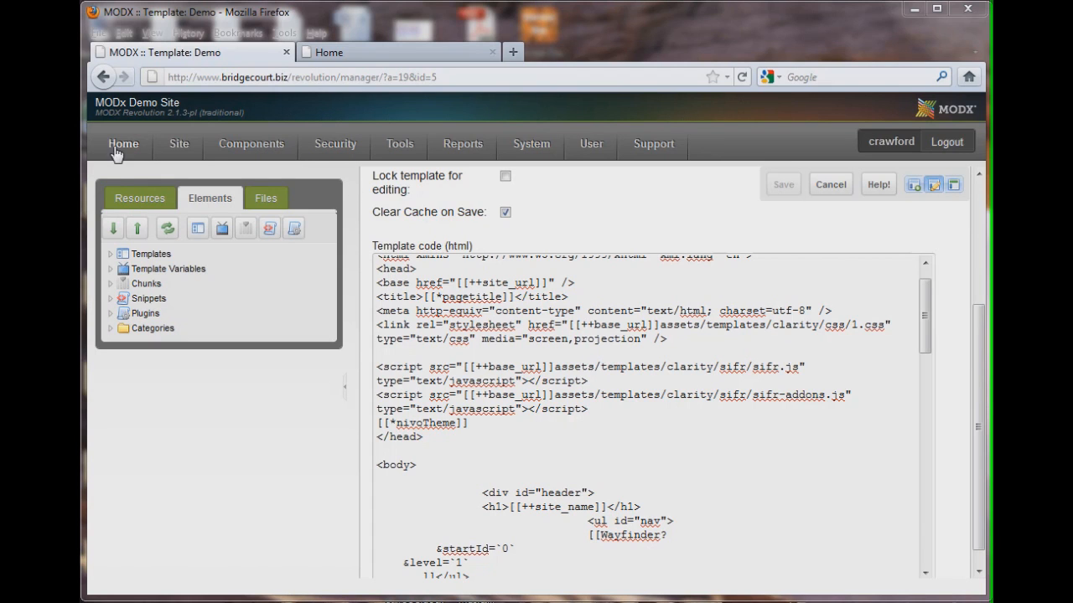
Switch to the Resources tree and compare its pages with the front-end site menu
{"action": "left_click", "coordinate": [141, 204]}
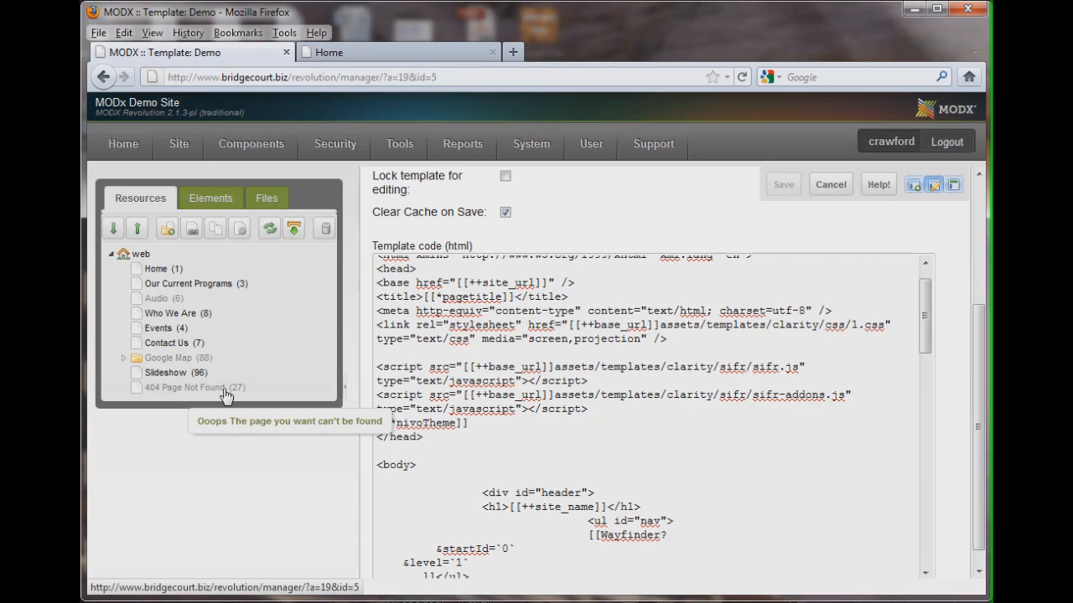
{"action": "left_click", "coordinate": [357, 52]}
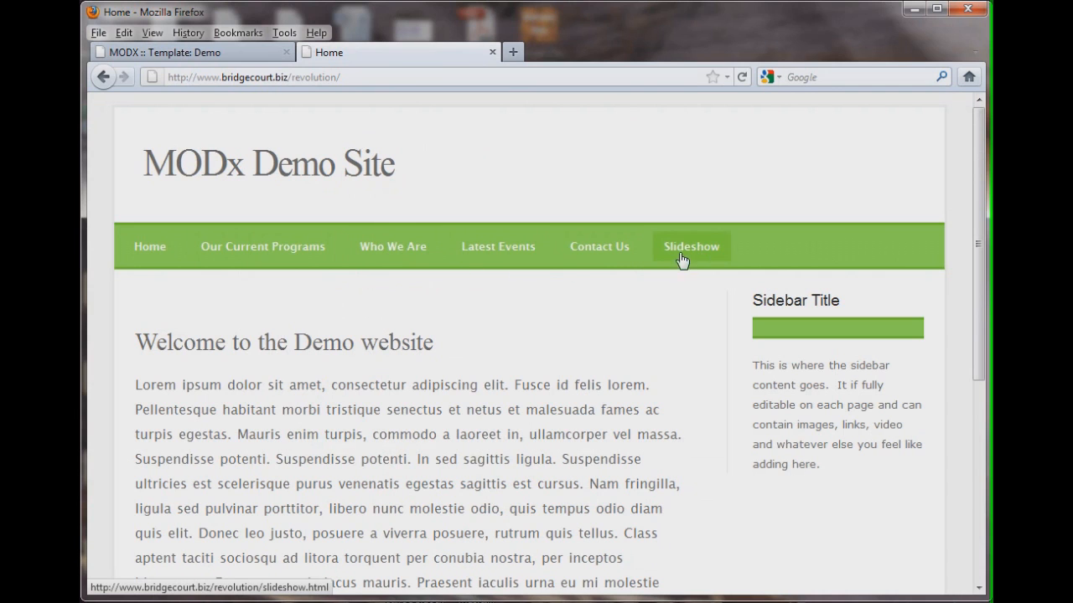
{"action": "left_click", "coordinate": [198, 54]}
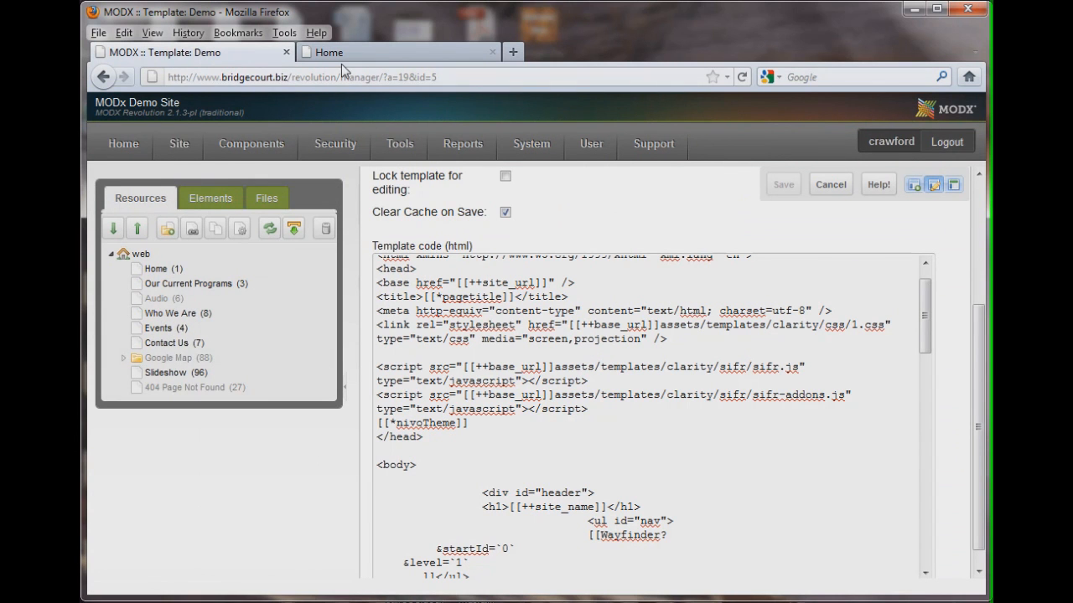
{"action": "left_click", "coordinate": [342, 54]}
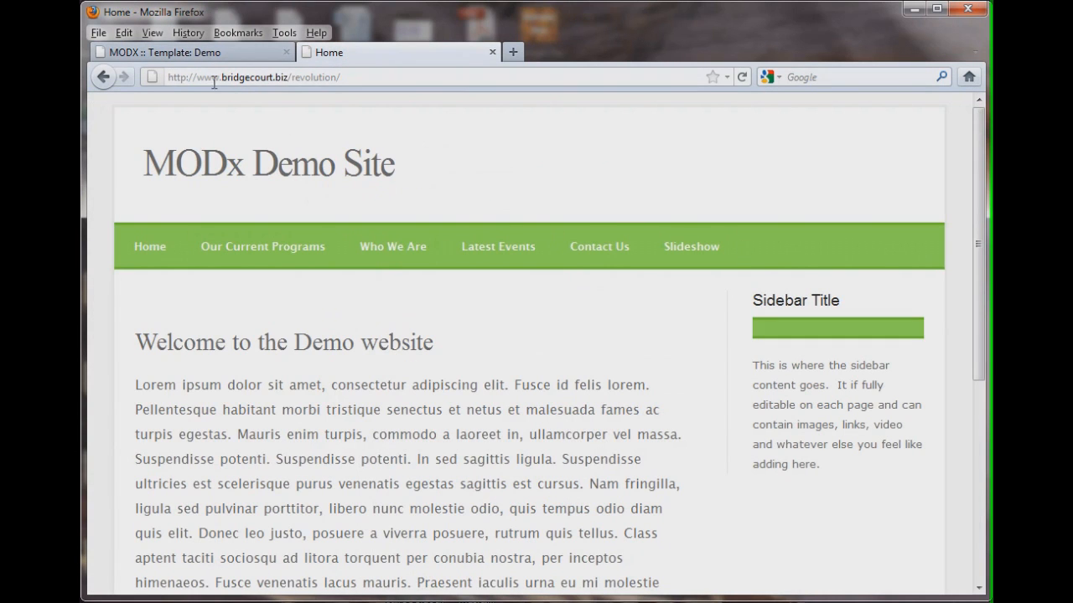
{"action": "left_click", "coordinate": [189, 53]}
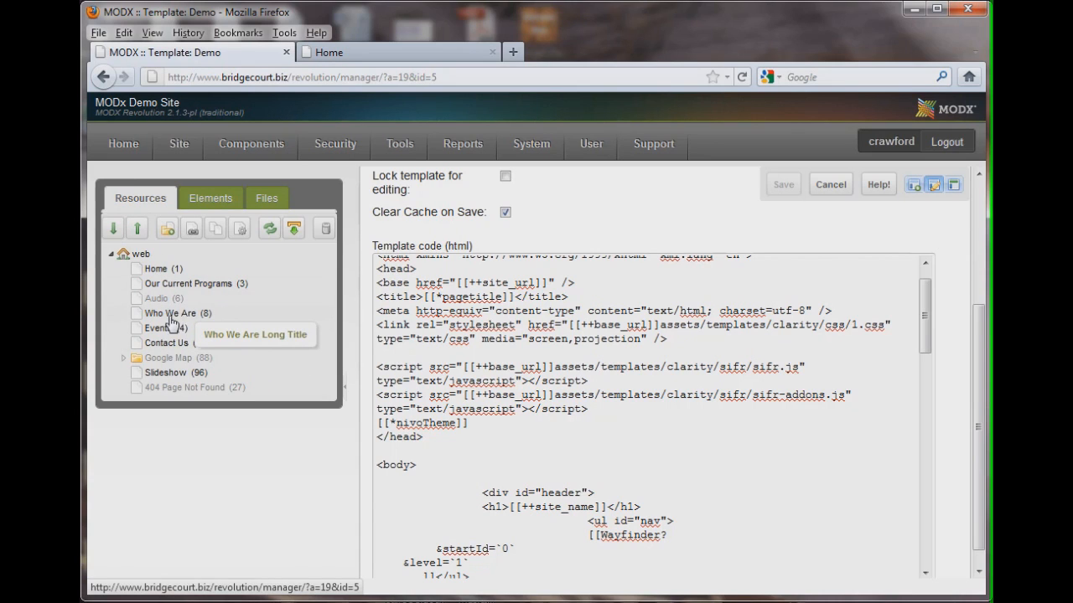
Move Who We Are below Events in the resource tree and reload the front-end home page
{"action": "left_click_drag", "start_coordinate": [184, 319], "coordinate": [187, 342]}
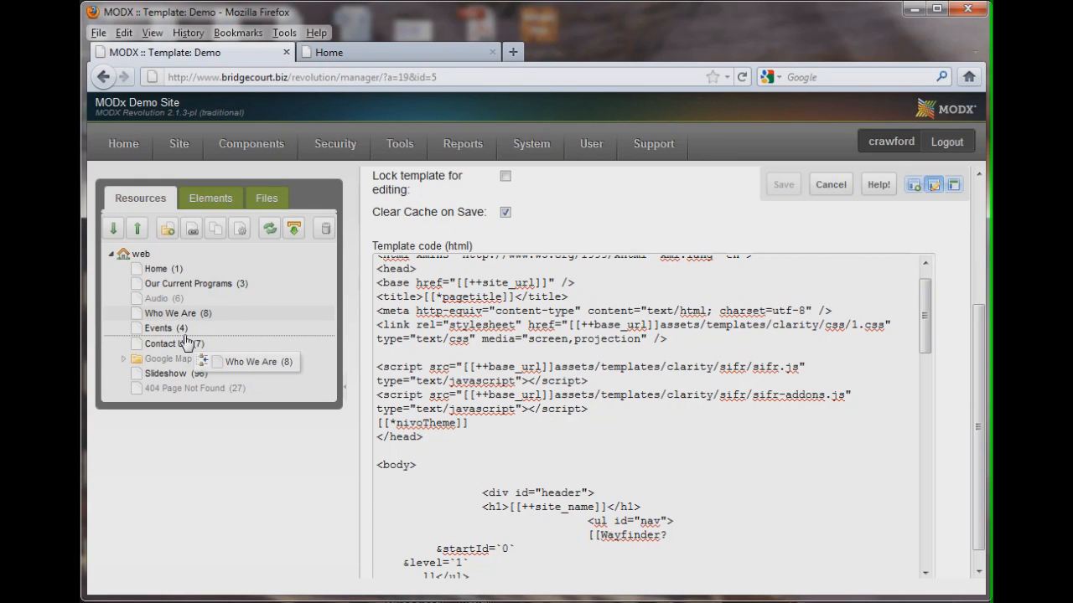
{"action": "left_click_drag", "start_coordinate": [186, 343], "coordinate": [186, 343]}
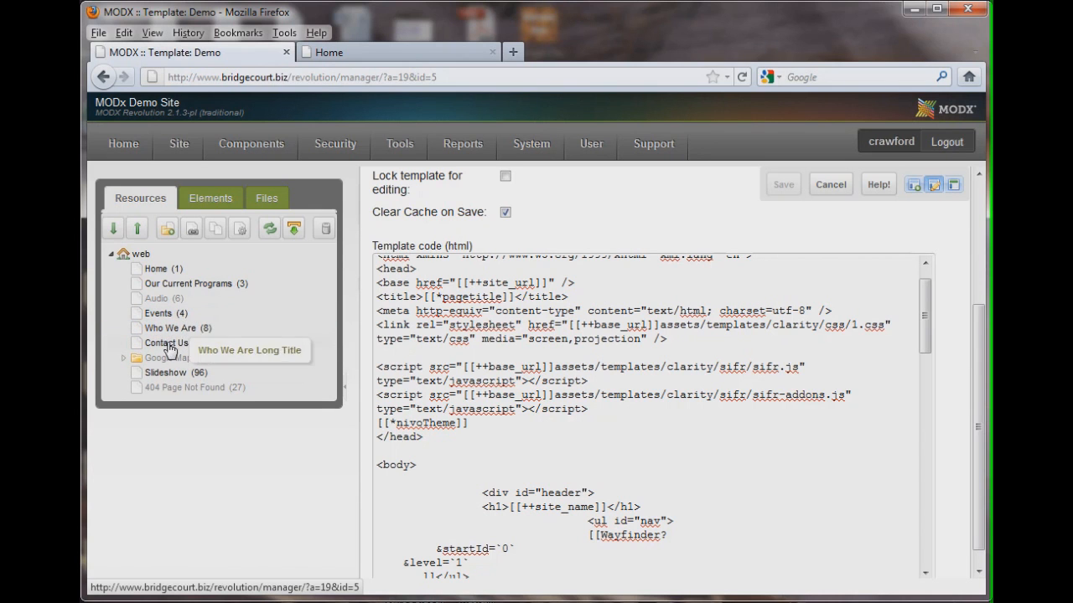
{"action": "left_click", "coordinate": [337, 54]}
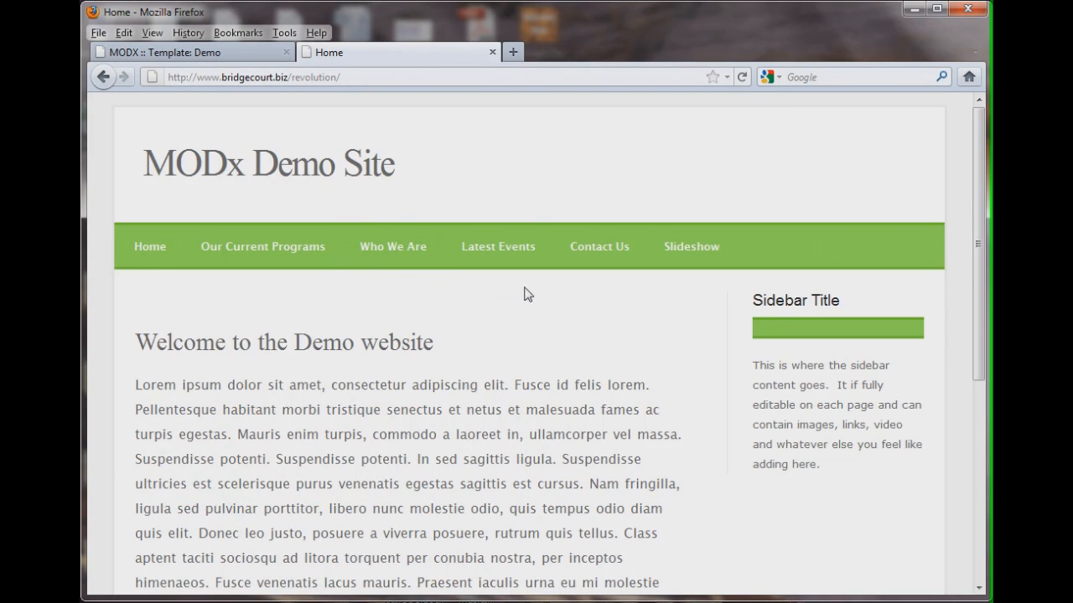
{"action": "left_click", "coordinate": [741, 77]}
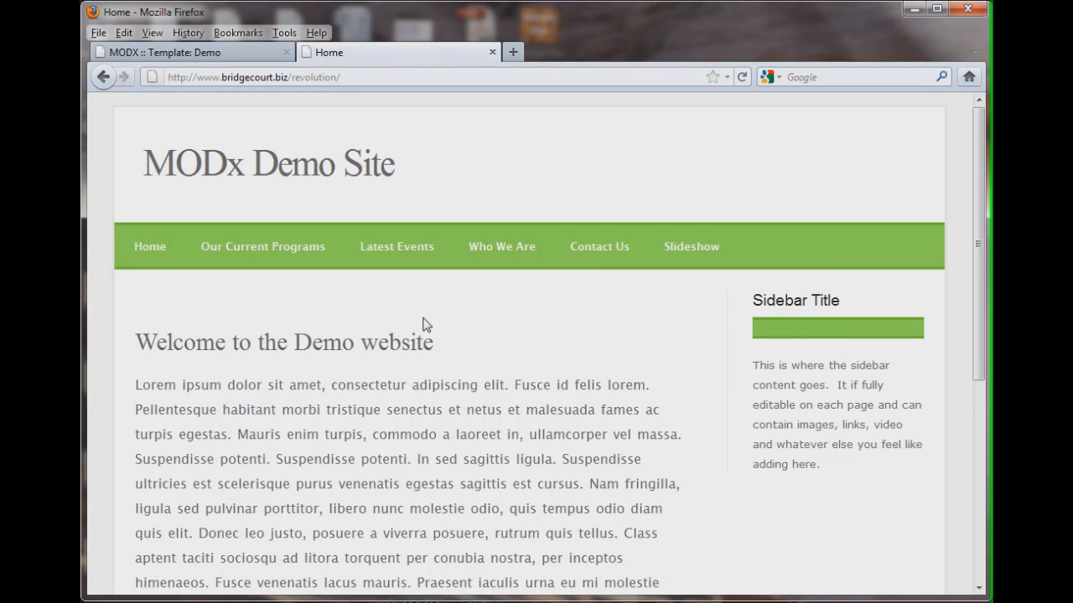
{"action": "left_click", "coordinate": [222, 56]}
{"action": "mouse_move", "coordinate": [178, 143]}
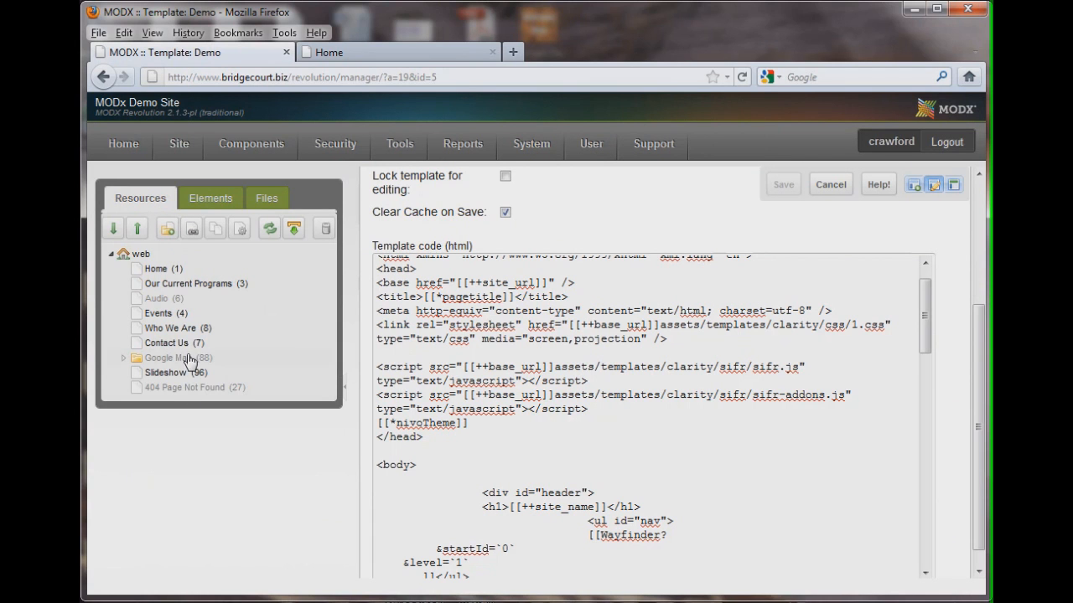
Nest Events under Who We Are in the resource tree and reload the front-end home page
{"action": "left_click", "coordinate": [352, 54]}
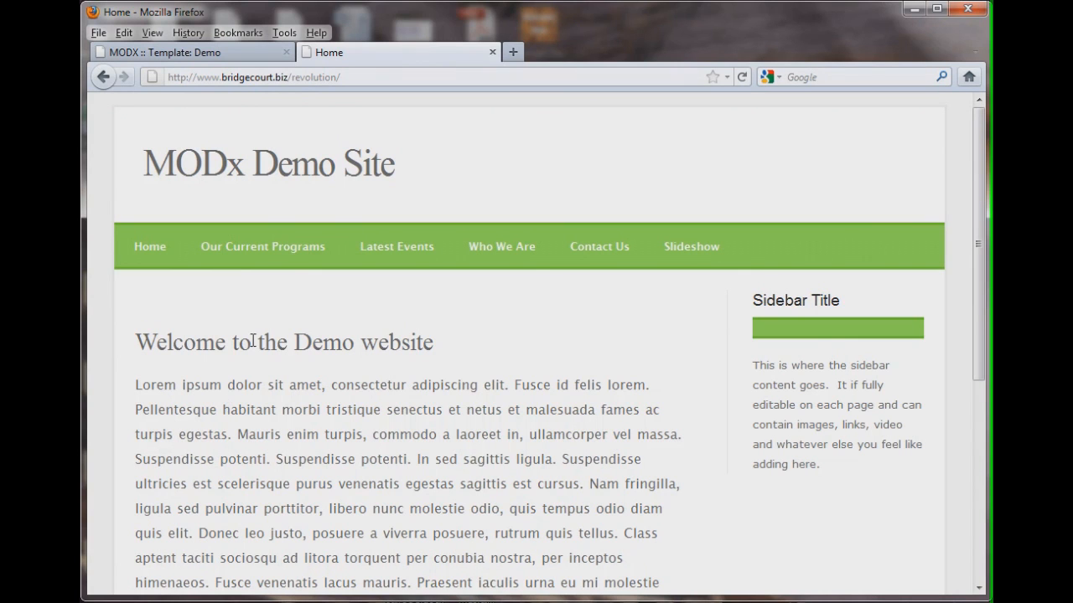
{"action": "left_click", "coordinate": [172, 52]}
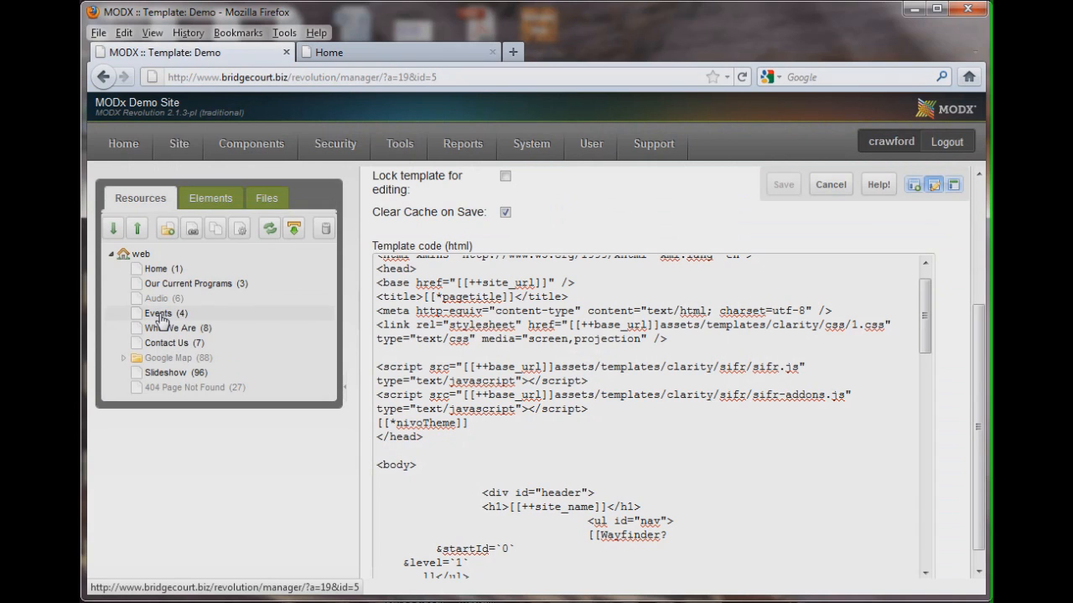
{"action": "left_click_drag", "start_coordinate": [160, 315], "coordinate": [167, 335]}
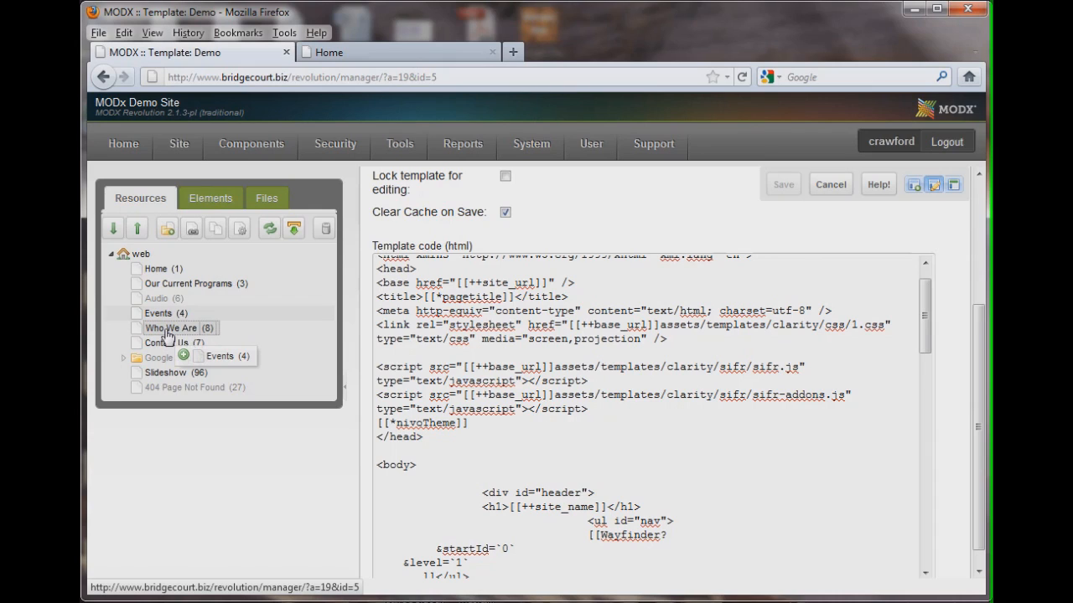
{"action": "left_click_drag", "start_coordinate": [168, 336], "coordinate": [168, 336]}
{"action": "left_click_drag", "start_coordinate": [169, 335], "coordinate": [169, 336]}
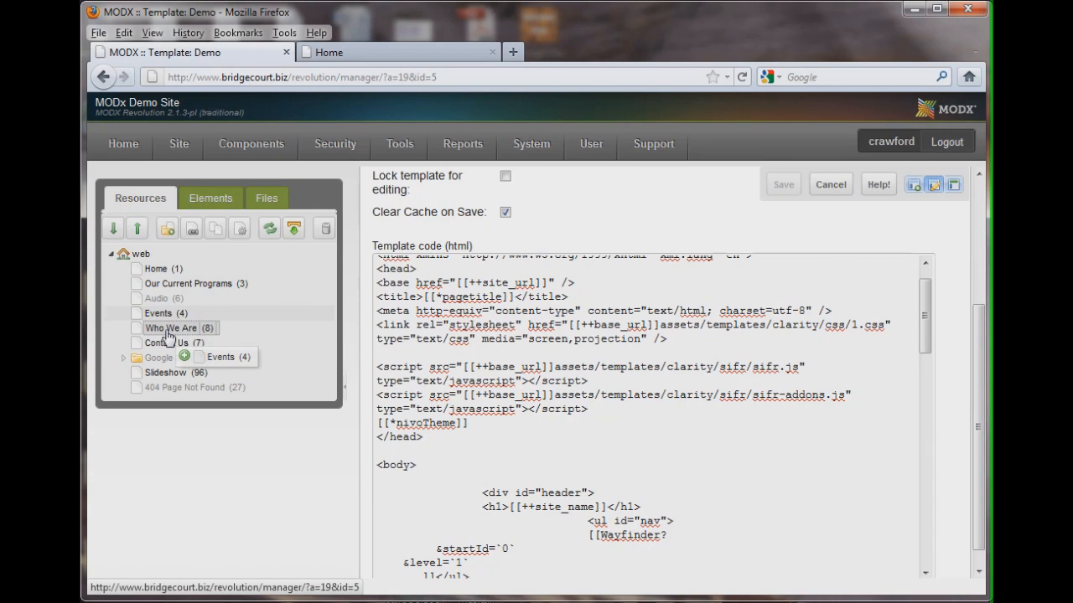
{"action": "left_click_drag", "start_coordinate": [168, 335], "coordinate": [168, 336]}
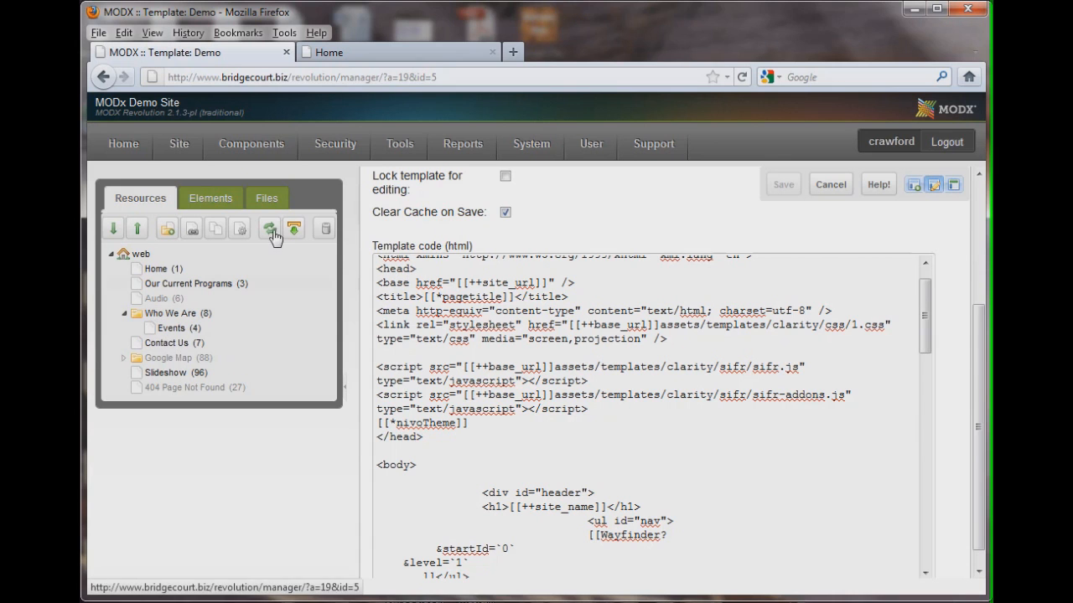
{"action": "left_click", "coordinate": [371, 57]}
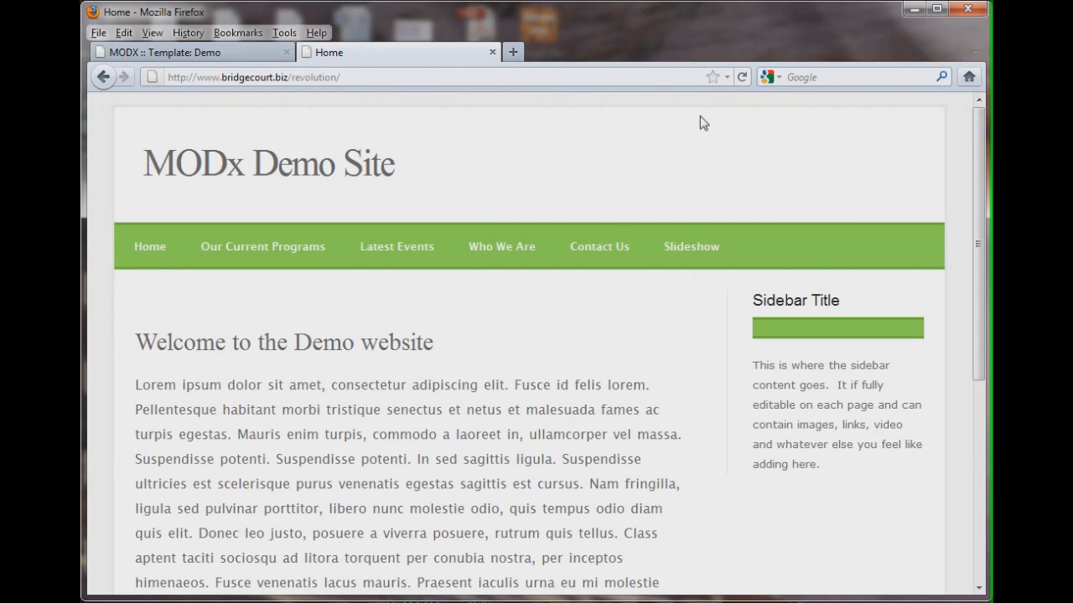
{"action": "left_click", "coordinate": [211, 57]}
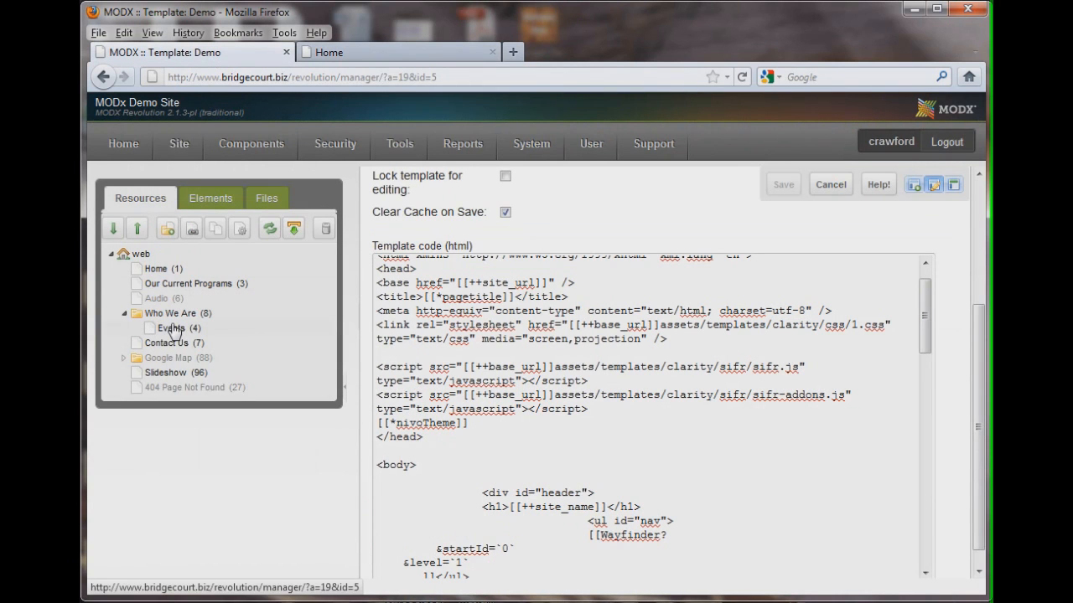
{"action": "left_click", "coordinate": [399, 51]}
{"action": "left_click", "coordinate": [742, 77]}
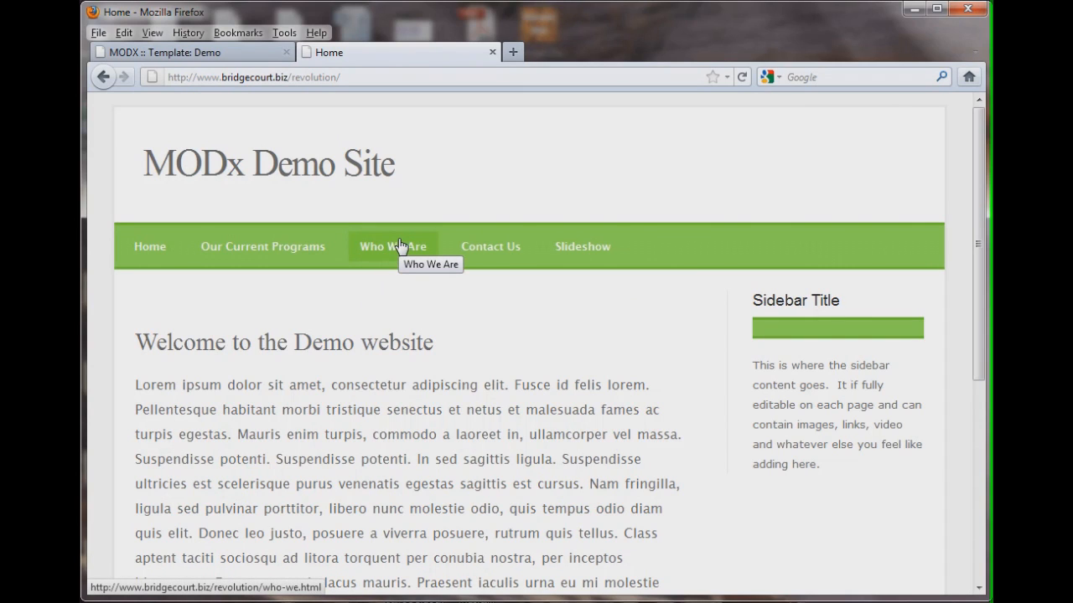
{"action": "left_click", "coordinate": [184, 48]}
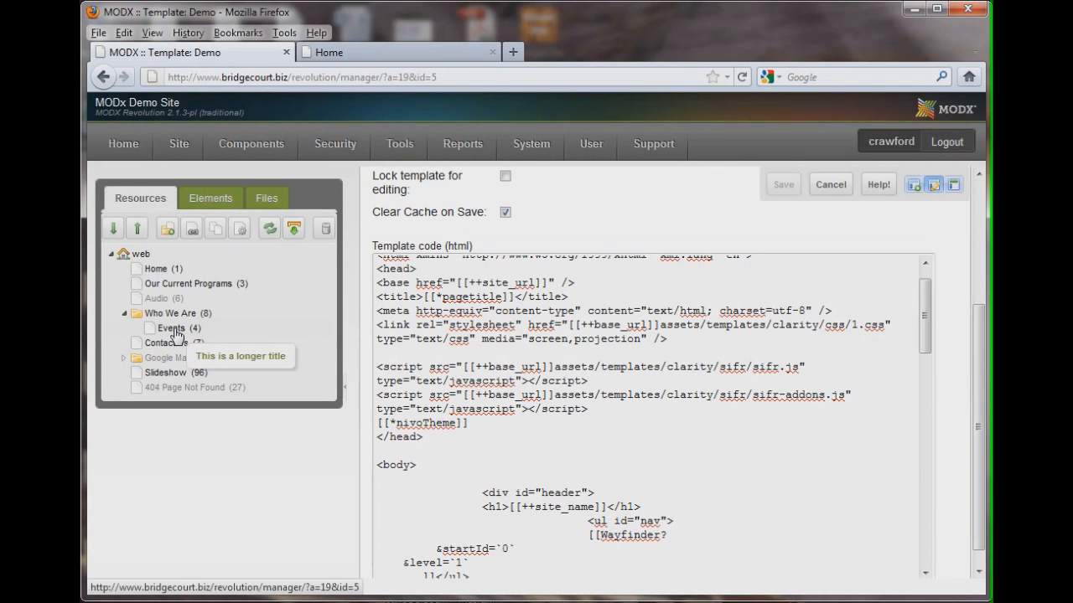
Move Events back to the top level above Who We Are and refresh the resource tree
{"action": "left_click_drag", "start_coordinate": [176, 334], "coordinate": [168, 312]}
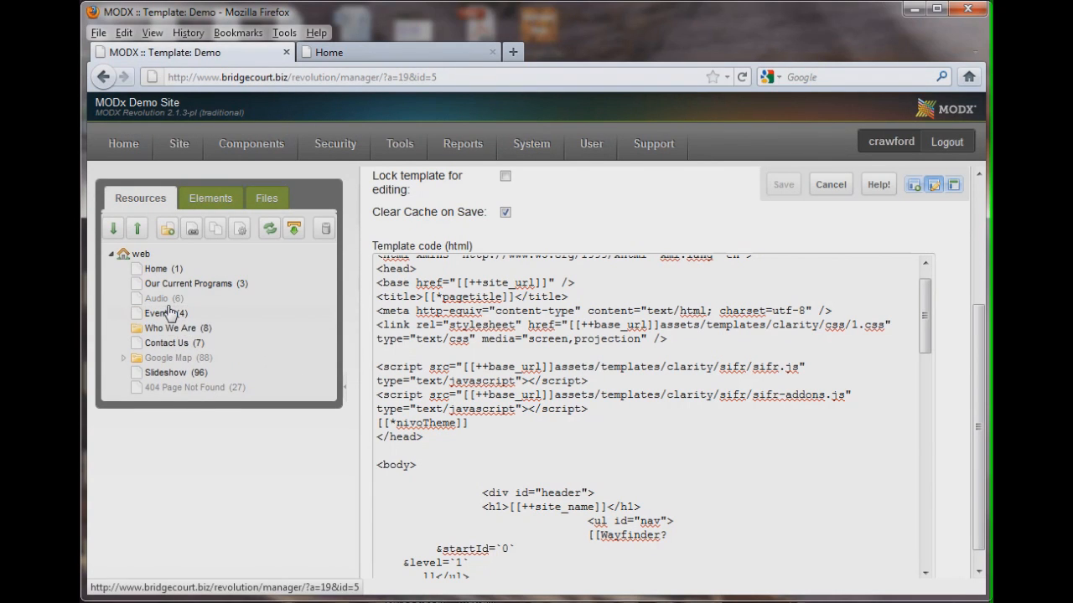
{"action": "left_click", "coordinate": [269, 232]}
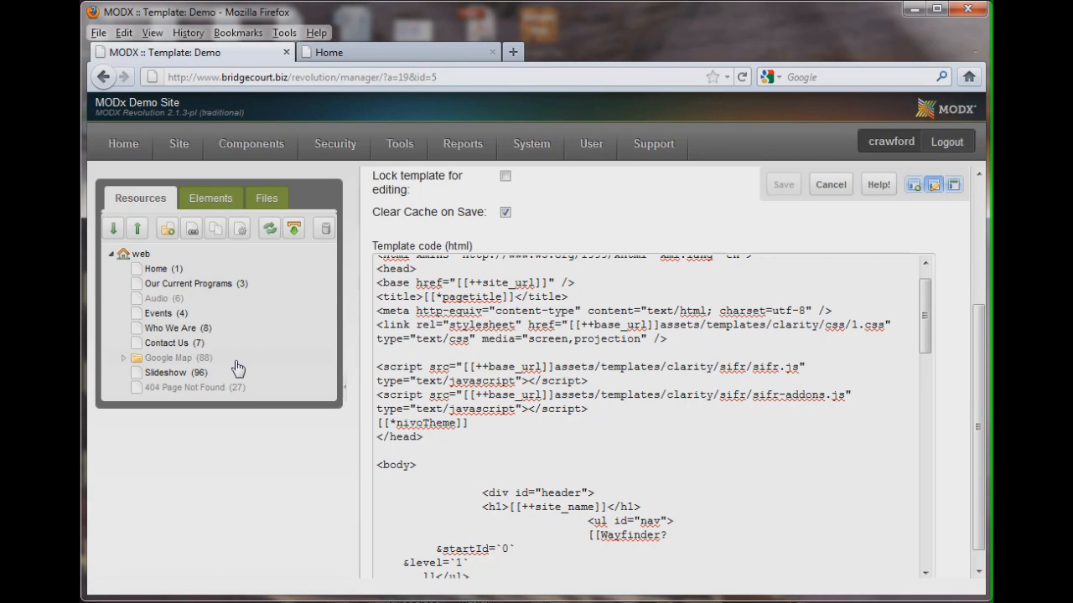
Open the Audio resource and review its fields, content and the list of available templates
{"action": "left_click", "coordinate": [169, 300]}
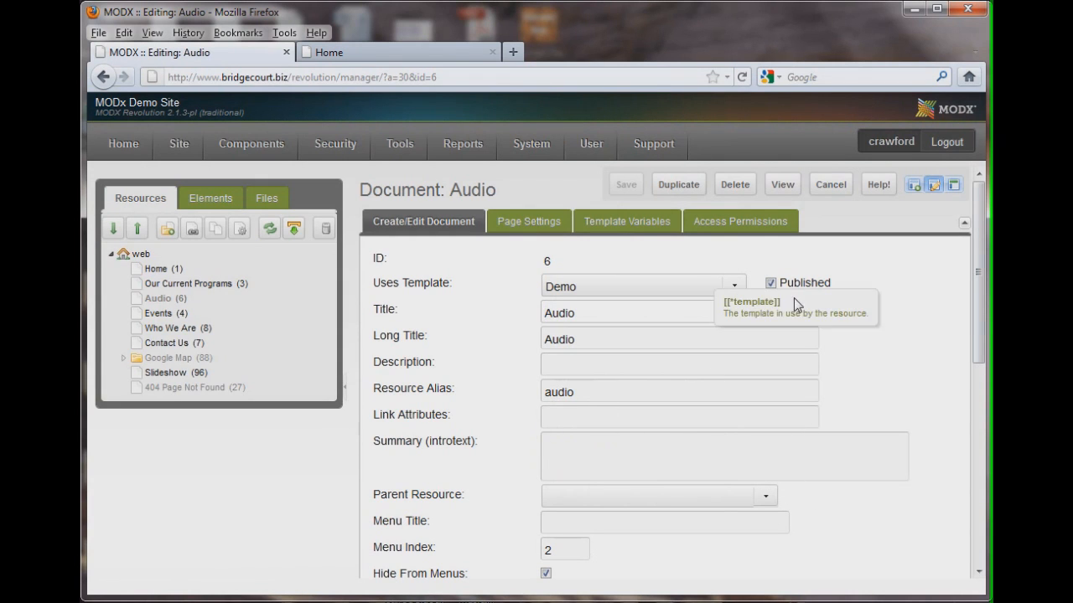
{"action": "left_click_drag", "start_coordinate": [982, 259], "coordinate": [970, 433]}
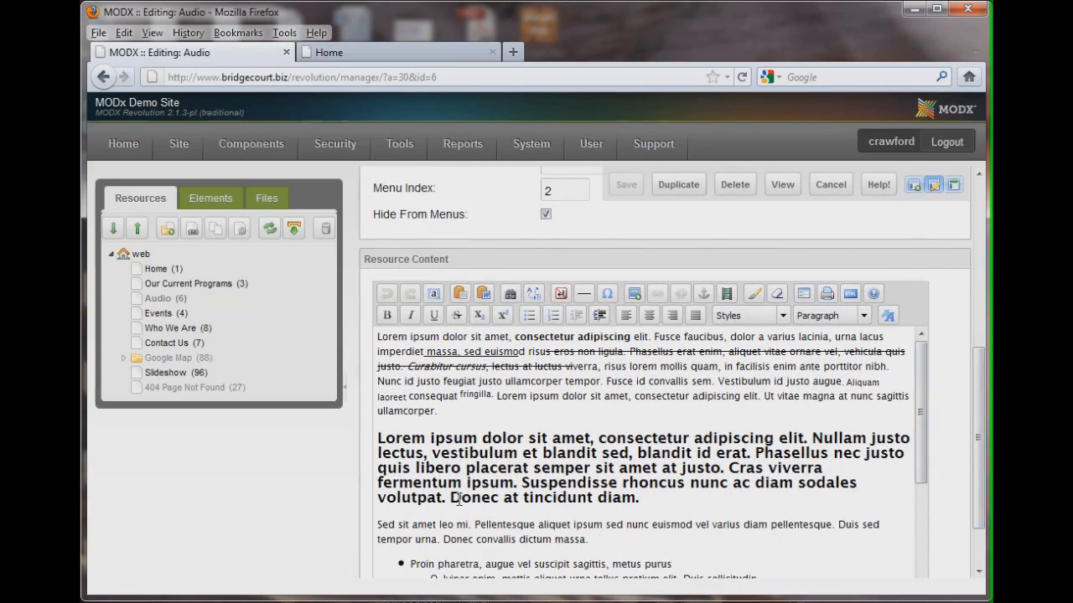
{"action": "left_click_drag", "start_coordinate": [918, 461], "coordinate": [914, 418]}
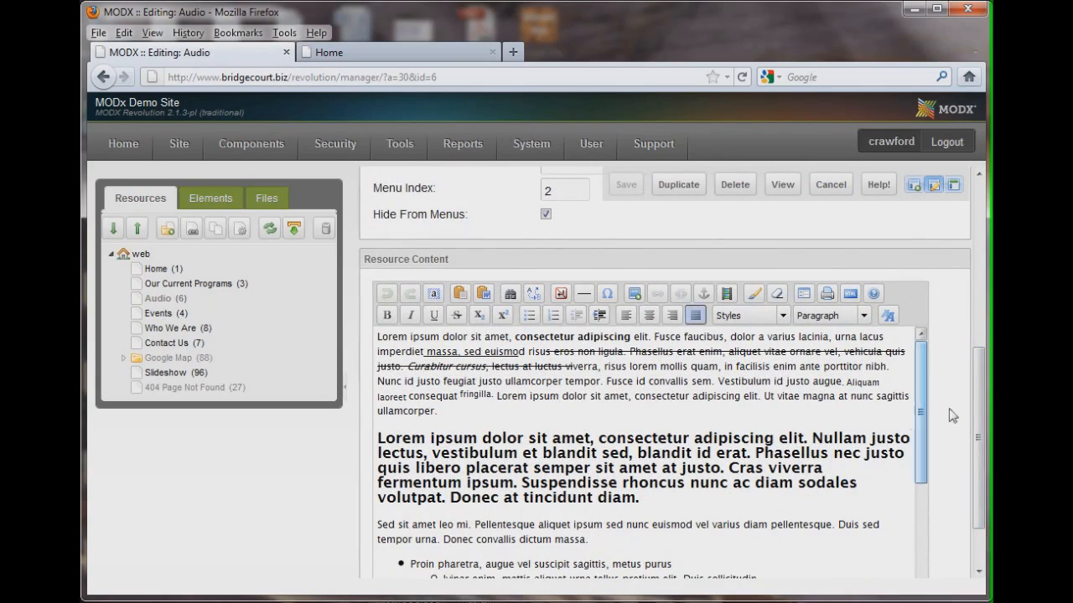
{"action": "left_click_drag", "start_coordinate": [982, 424], "coordinate": [981, 230]}
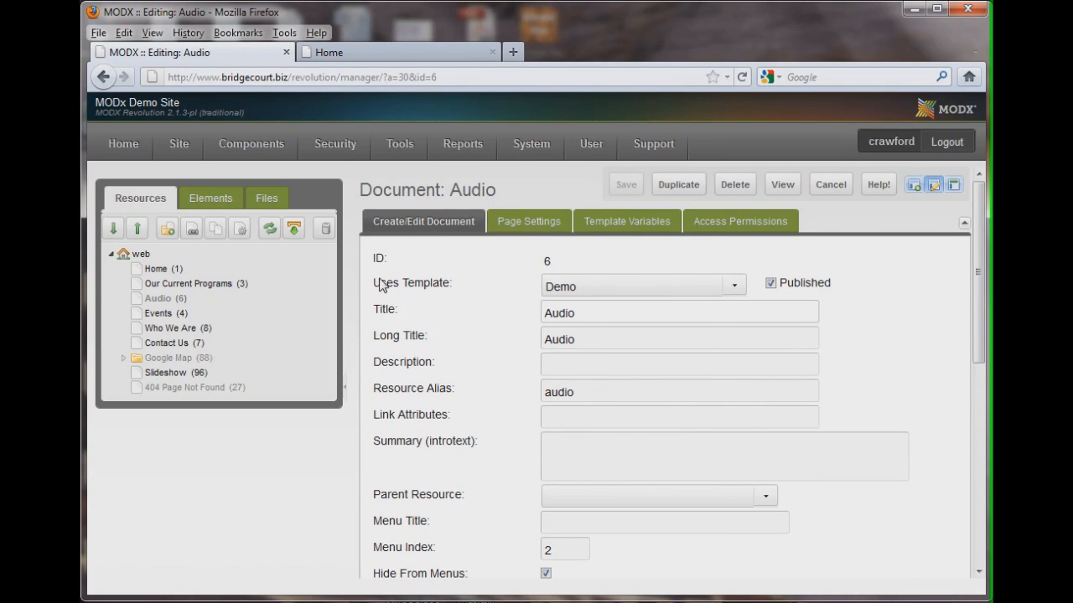
{"action": "mouse_move", "coordinate": [616, 293]}
{"action": "left_click", "coordinate": [732, 287]}
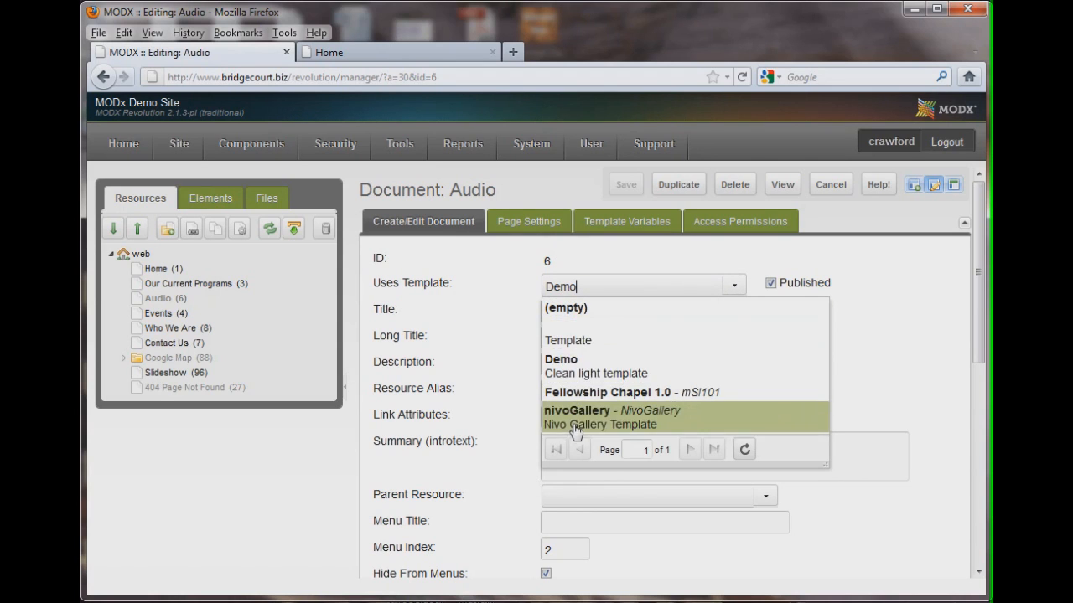
{"action": "left_click", "coordinate": [869, 267]}
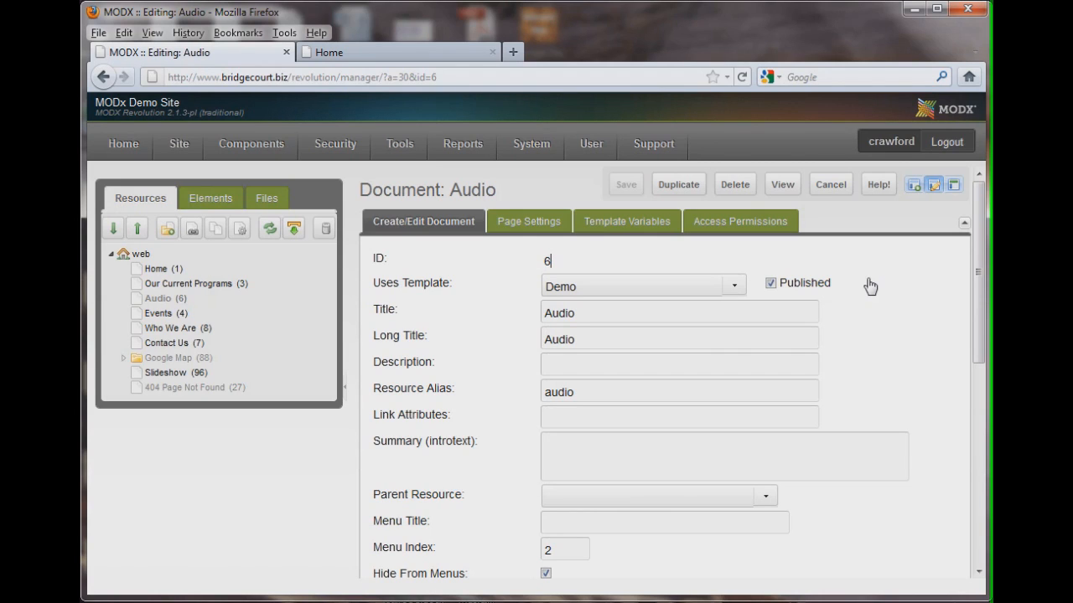
Turn off Hide From Menus for Audio, save the resource, and reload the front-end home page
{"action": "mouse_move", "coordinate": [375, 341]}
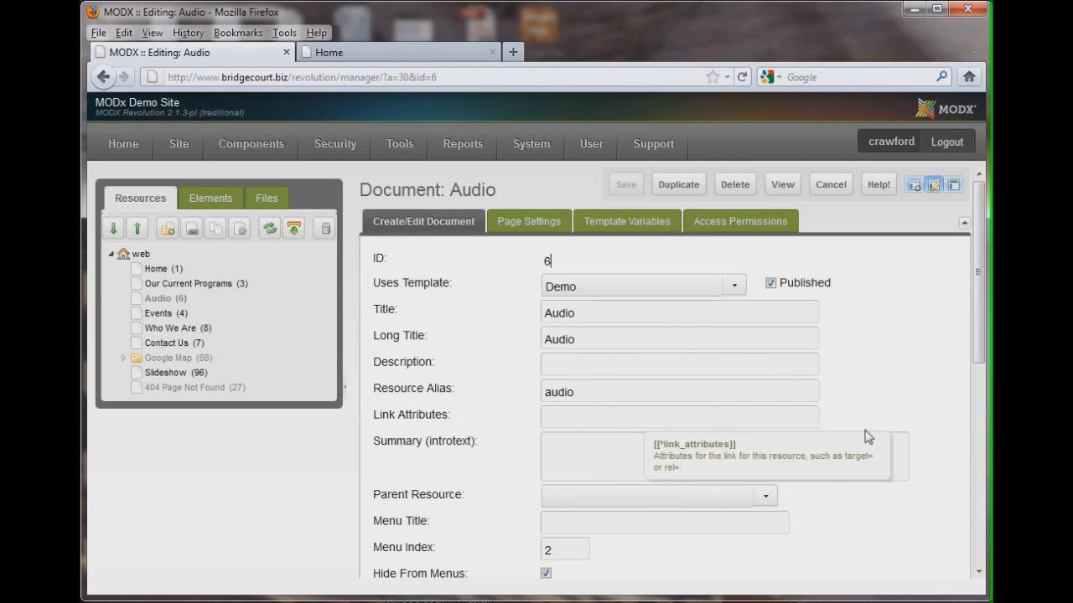
{"action": "scroll", "coordinate": [958, 398], "scroll_direction": "down", "scroll_amount": 1}
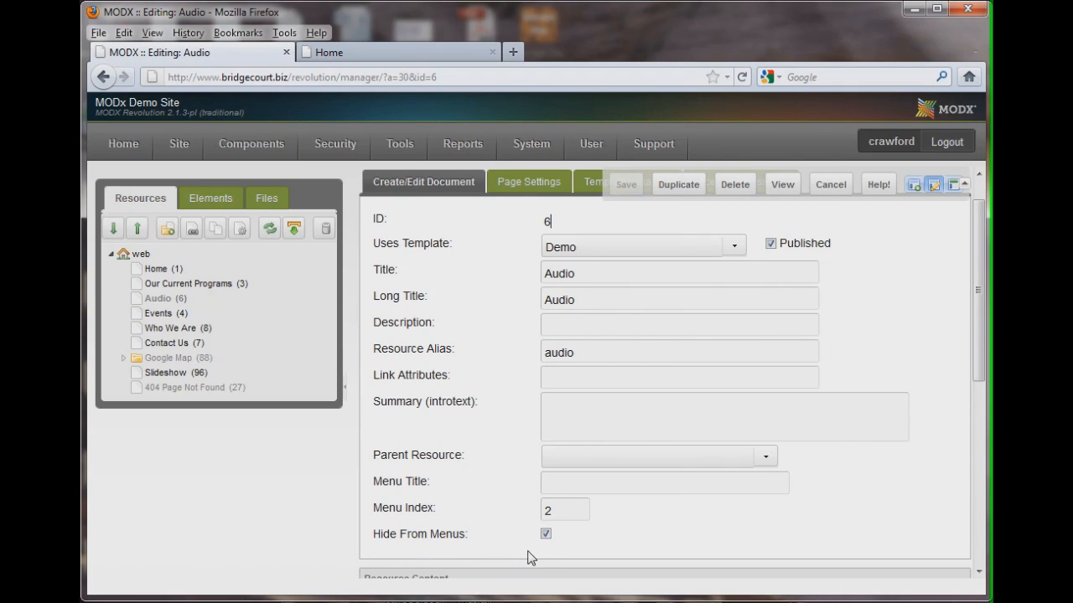
{"action": "mouse_move", "coordinate": [545, 542]}
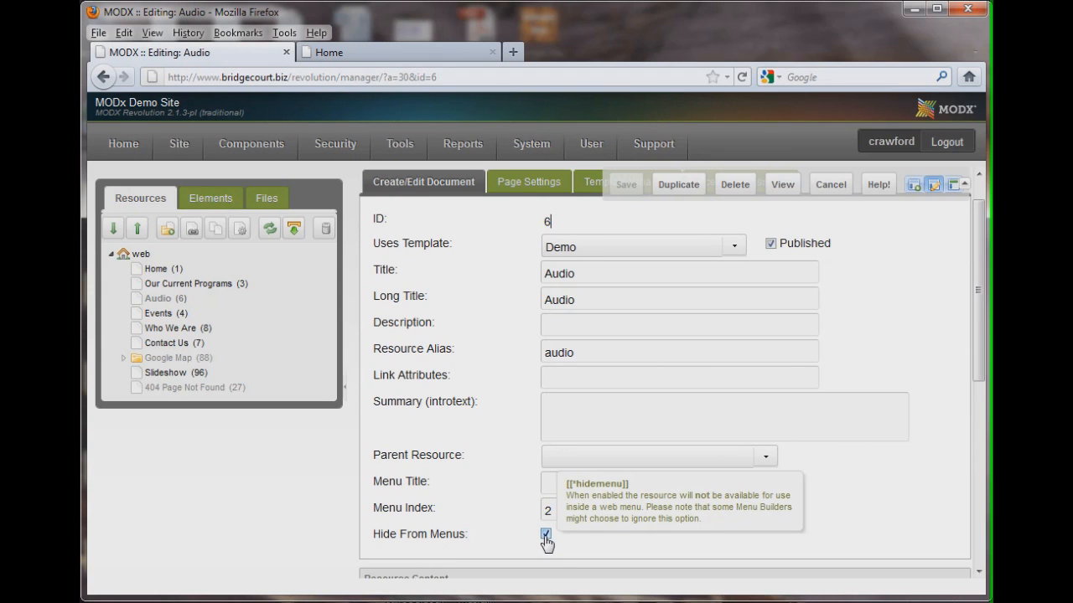
{"action": "left_click", "coordinate": [544, 534]}
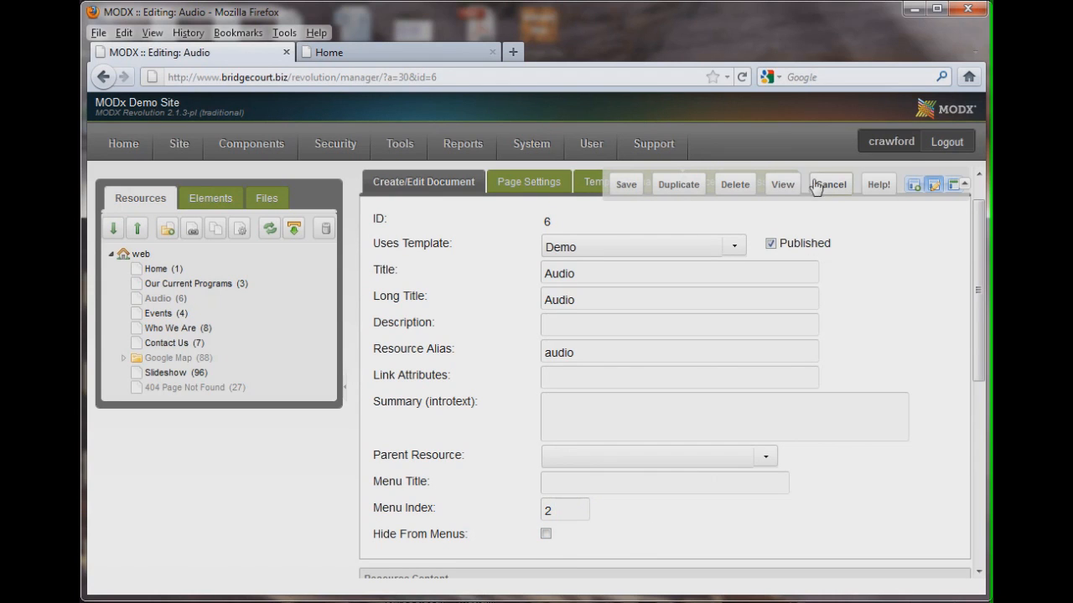
{"action": "left_click", "coordinate": [621, 188]}
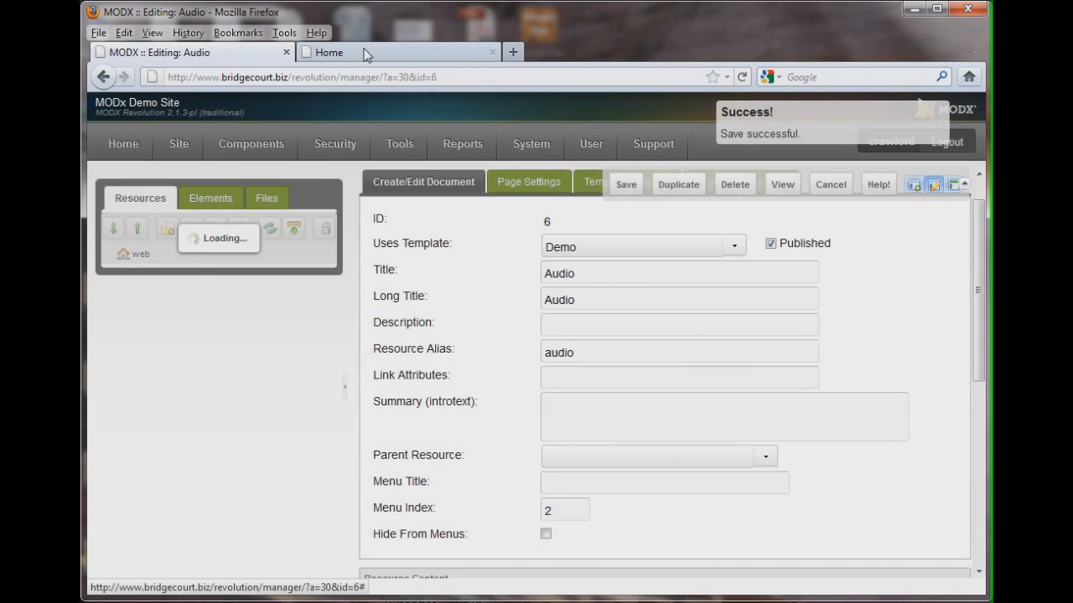
{"action": "left_click", "coordinate": [367, 54]}
{"action": "left_click", "coordinate": [741, 77]}
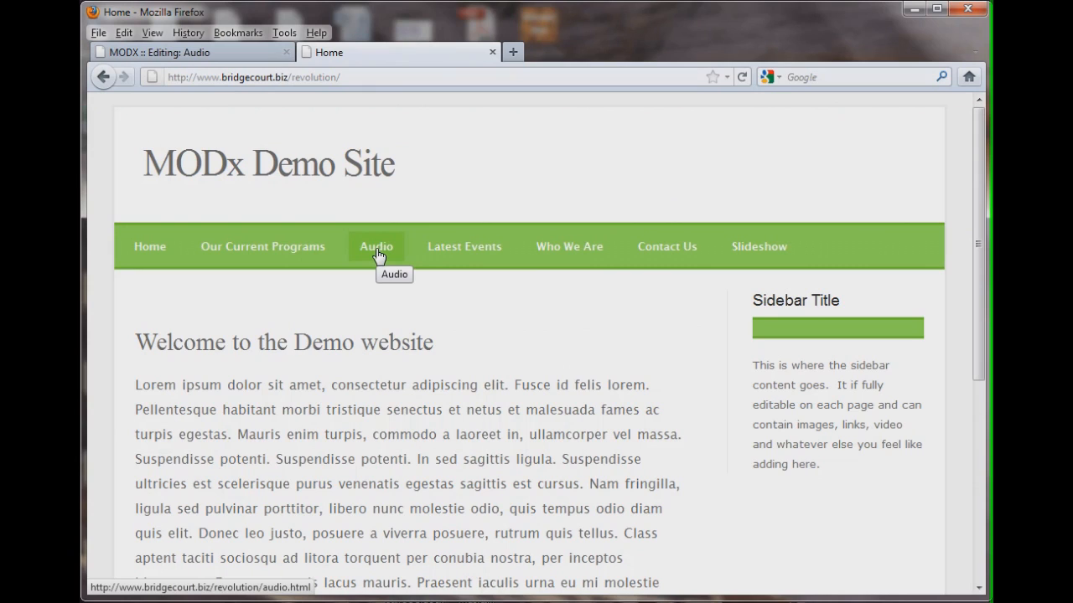
Turn Hide From Menus back on for the Audio resource and save it
{"action": "left_click", "coordinate": [237, 50]}
{"action": "mouse_move", "coordinate": [335, 143]}
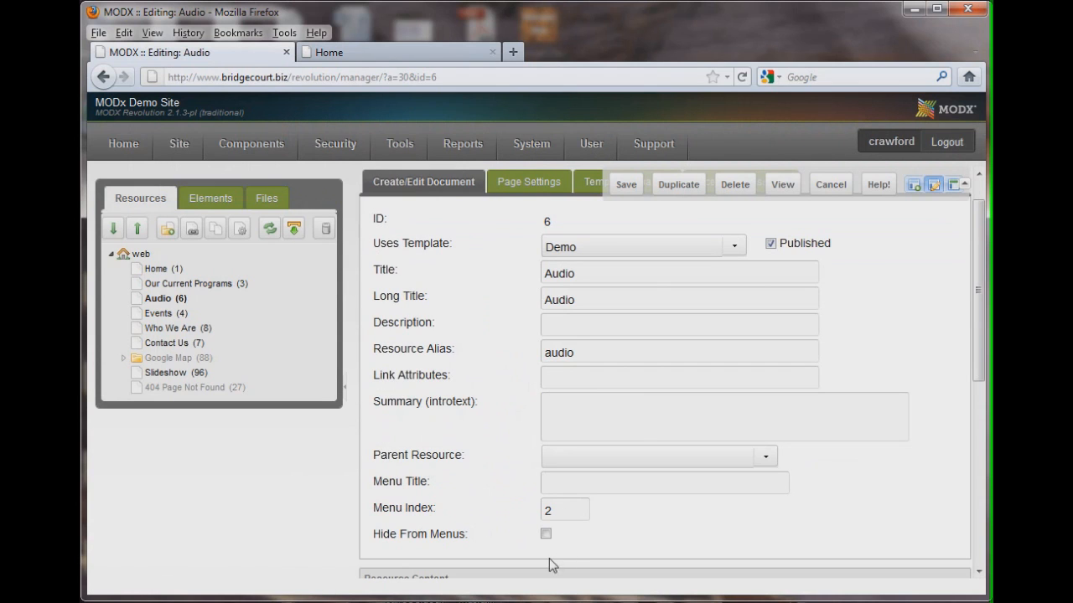
{"action": "left_click", "coordinate": [545, 534]}
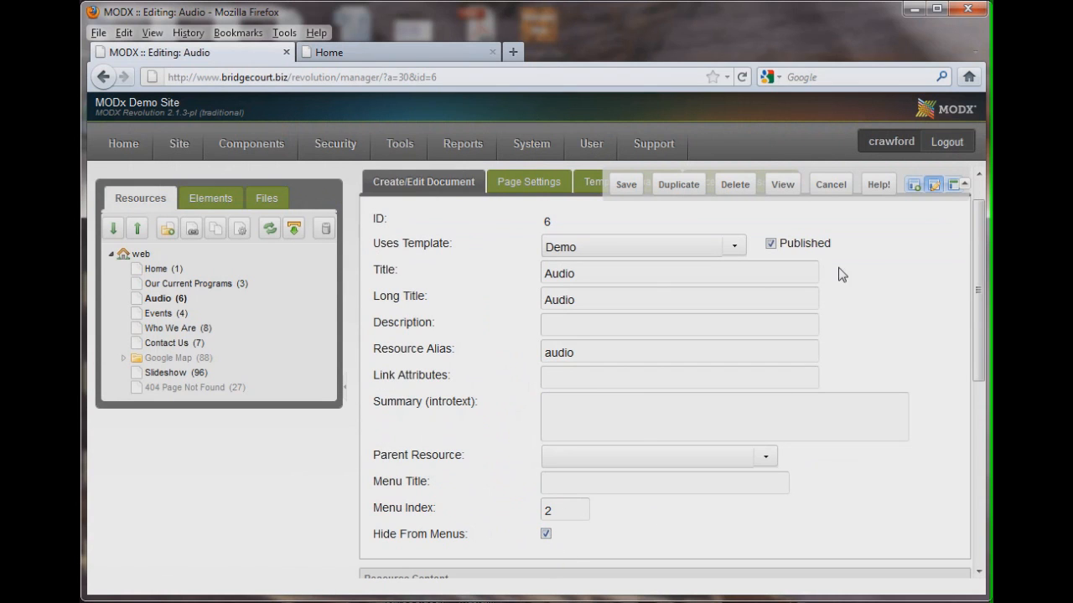
{"action": "left_click", "coordinate": [626, 185]}
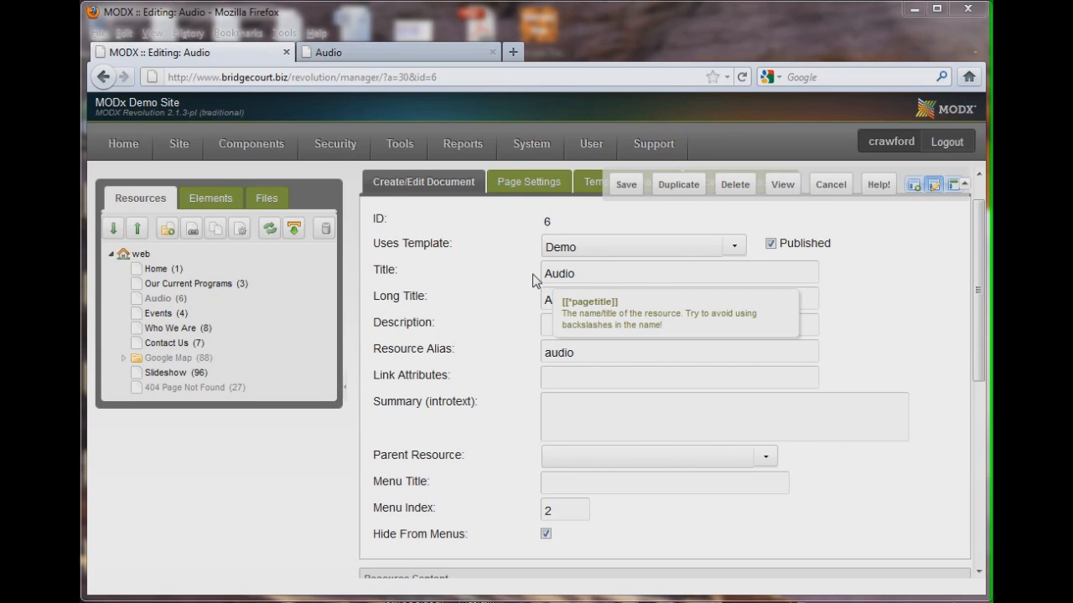
Compare the front-end Audio page's heading with the resource's Title and Long Title fields
{"action": "left_click", "coordinate": [385, 55]}
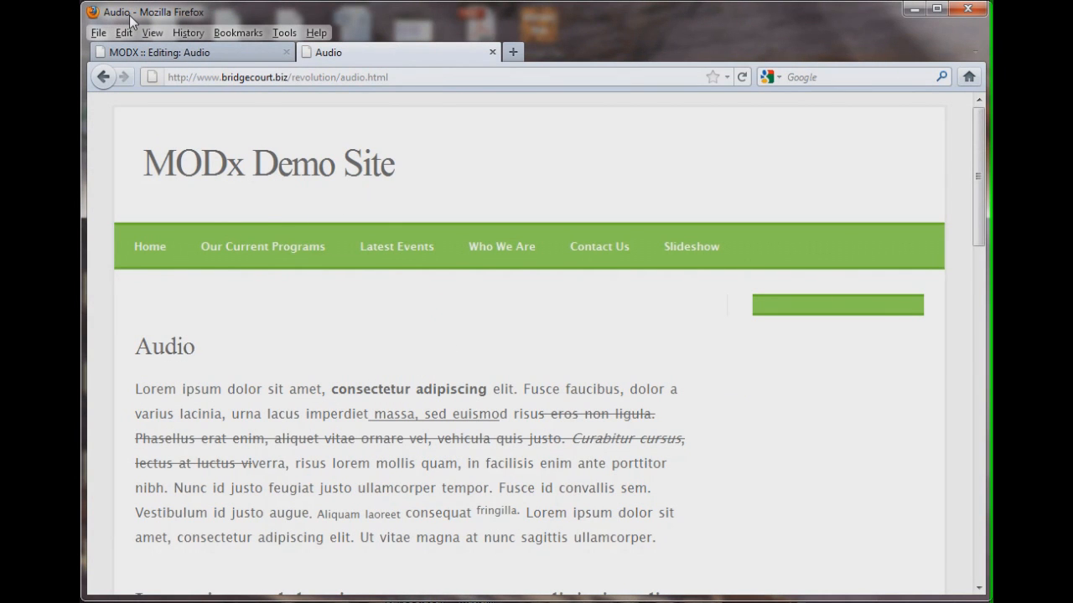
{"action": "left_click", "coordinate": [214, 53]}
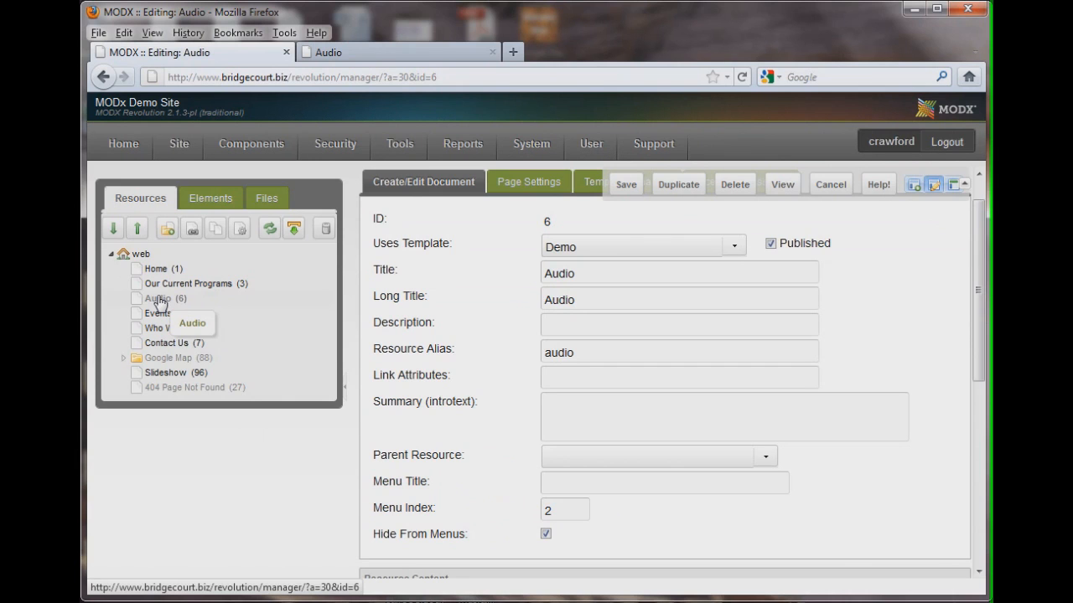
{"action": "left_click", "coordinate": [653, 302]}
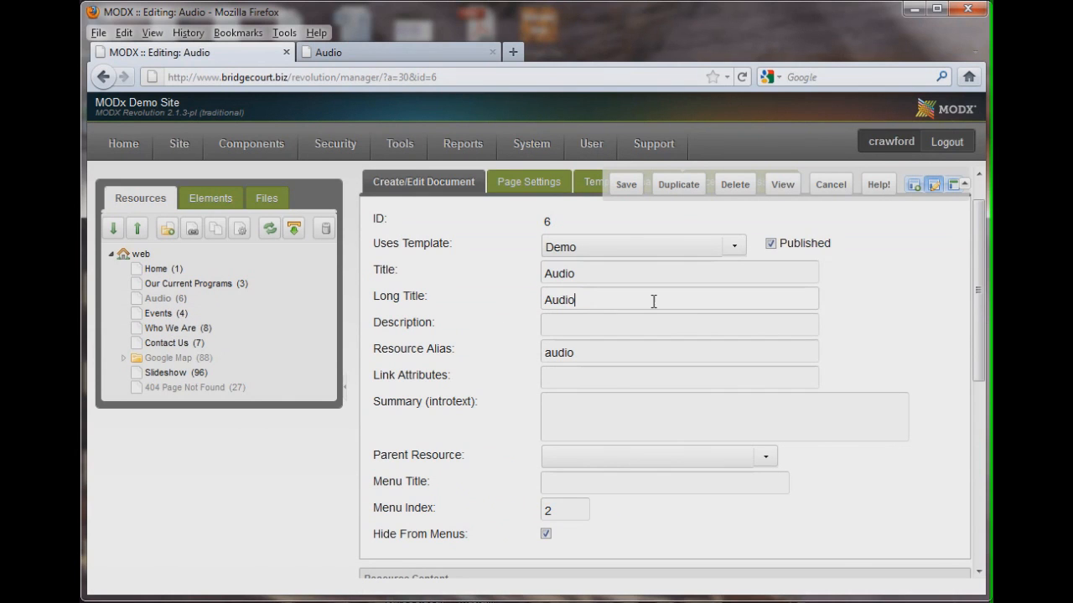
{"action": "left_click", "coordinate": [386, 53]}
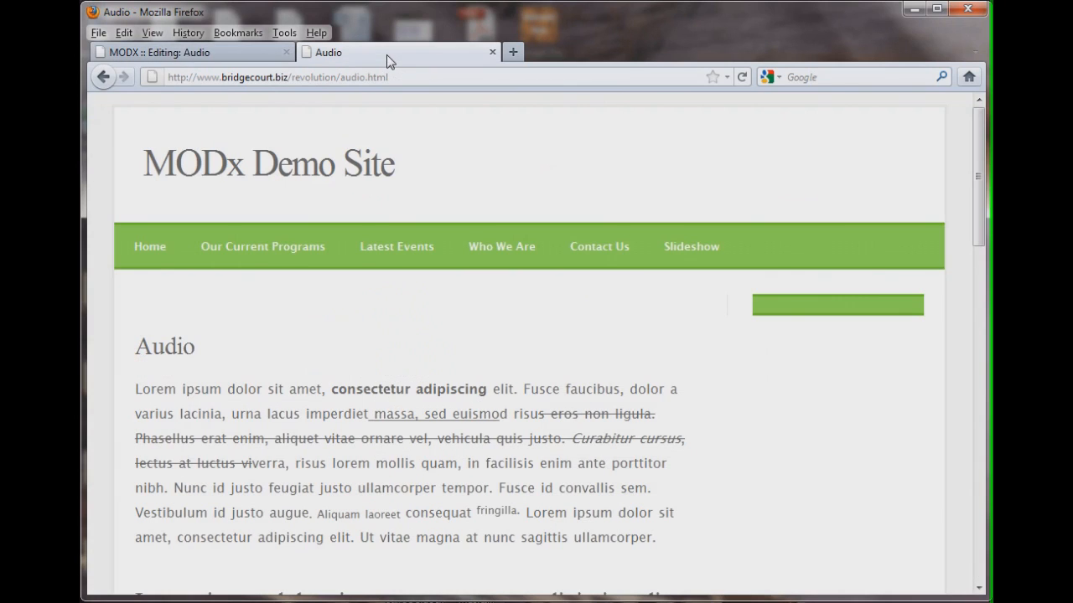
{"action": "left_click_drag", "start_coordinate": [136, 347], "coordinate": [196, 347]}
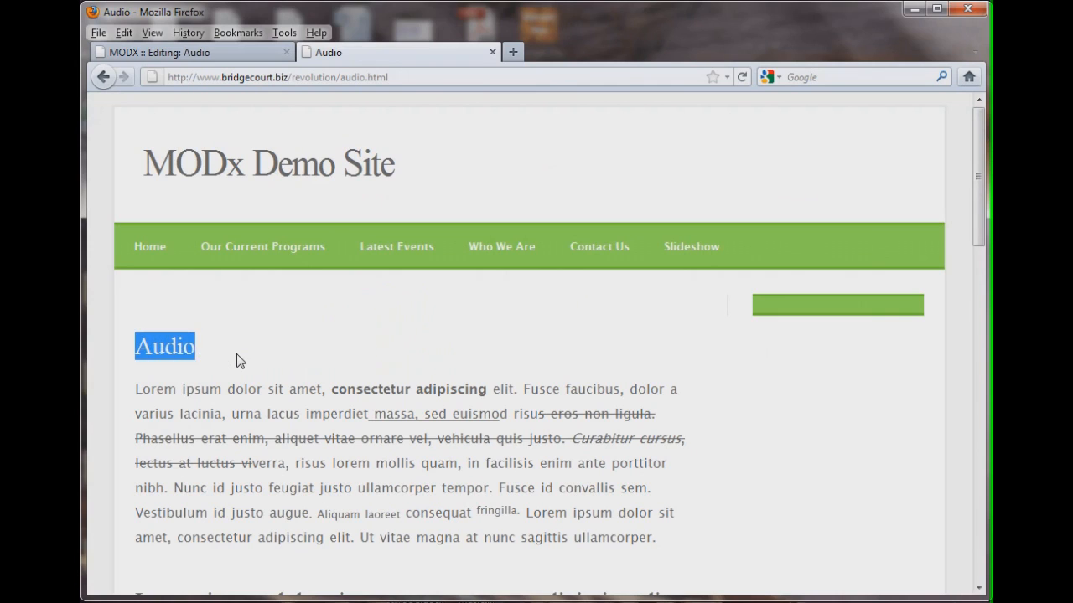
{"action": "left_click", "coordinate": [235, 360]}
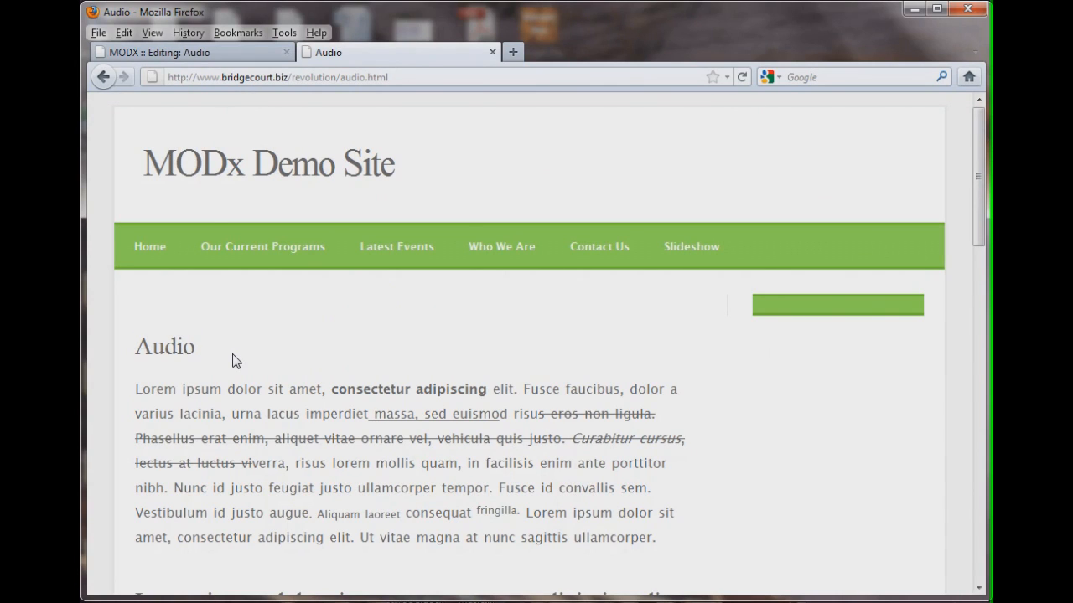
Set Audio's Long Title to "Audio Long Title", save, and reload the front-end Audio page
{"action": "left_click", "coordinate": [217, 53]}
{"action": "left_click", "coordinate": [598, 299]}
{"action": "type", "text": "Long Title"}
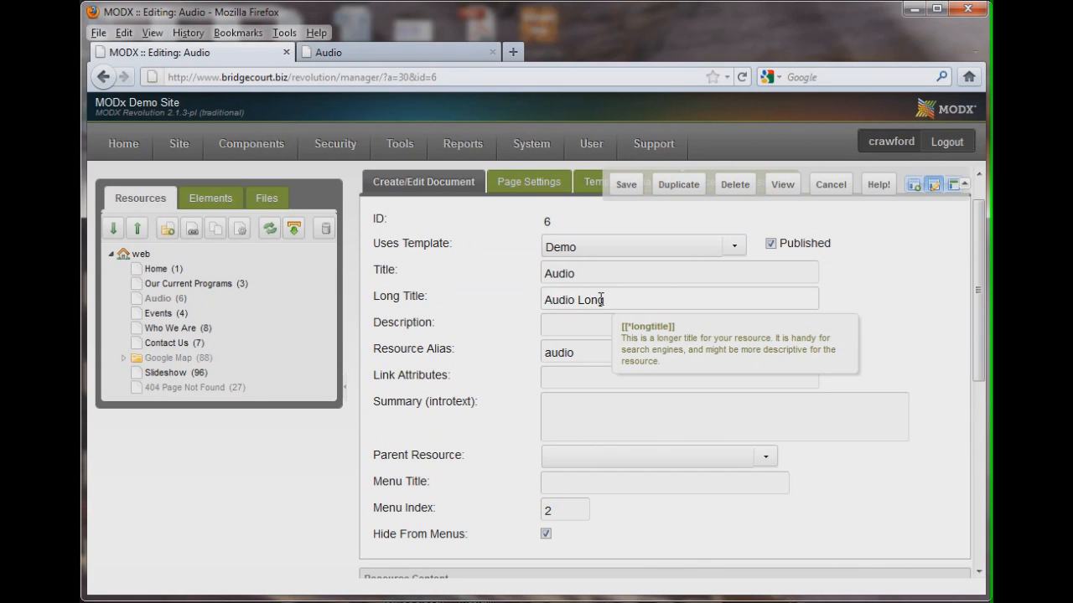
{"action": "left_click", "coordinate": [624, 186]}
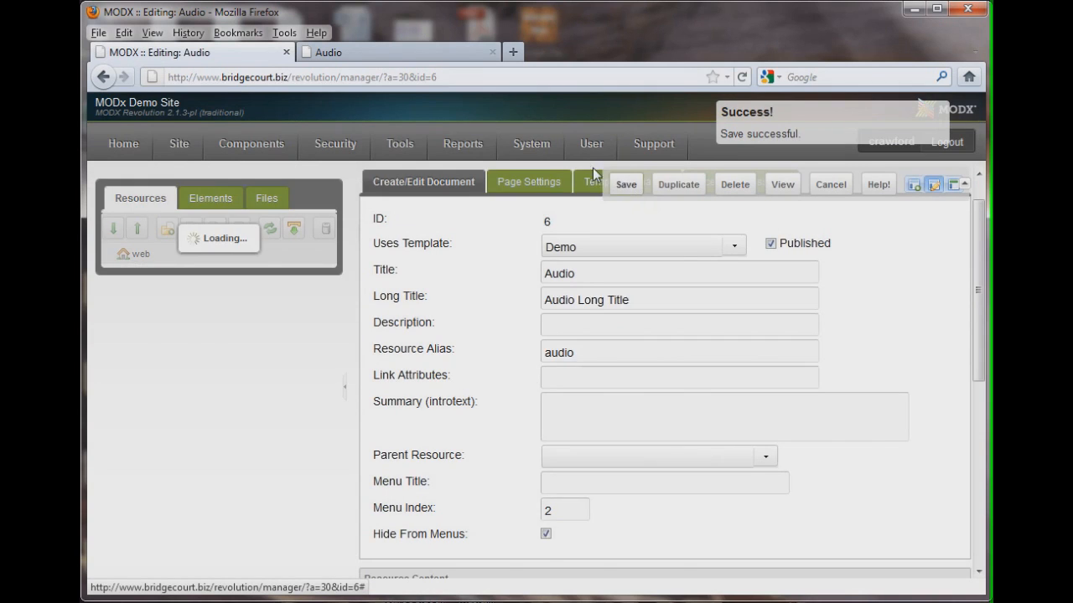
{"action": "left_click", "coordinate": [405, 48]}
{"action": "left_click", "coordinate": [741, 78]}
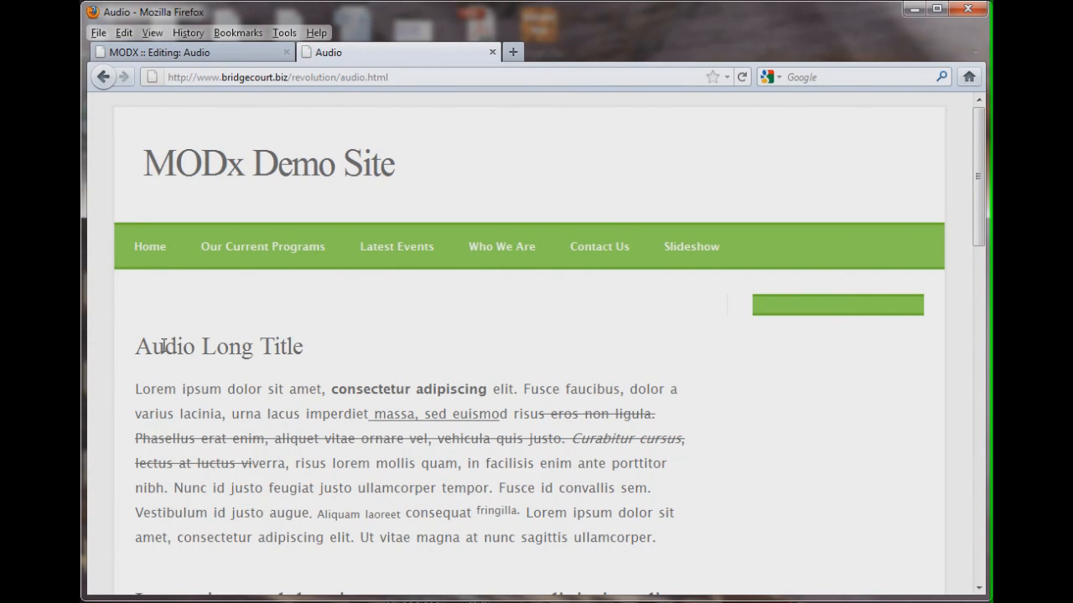
Clear Audio's Long Title, save the resource, and reload the front-end Audio page
{"action": "left_click", "coordinate": [247, 54]}
{"action": "left_click_drag", "start_coordinate": [692, 300], "coordinate": [450, 304]}
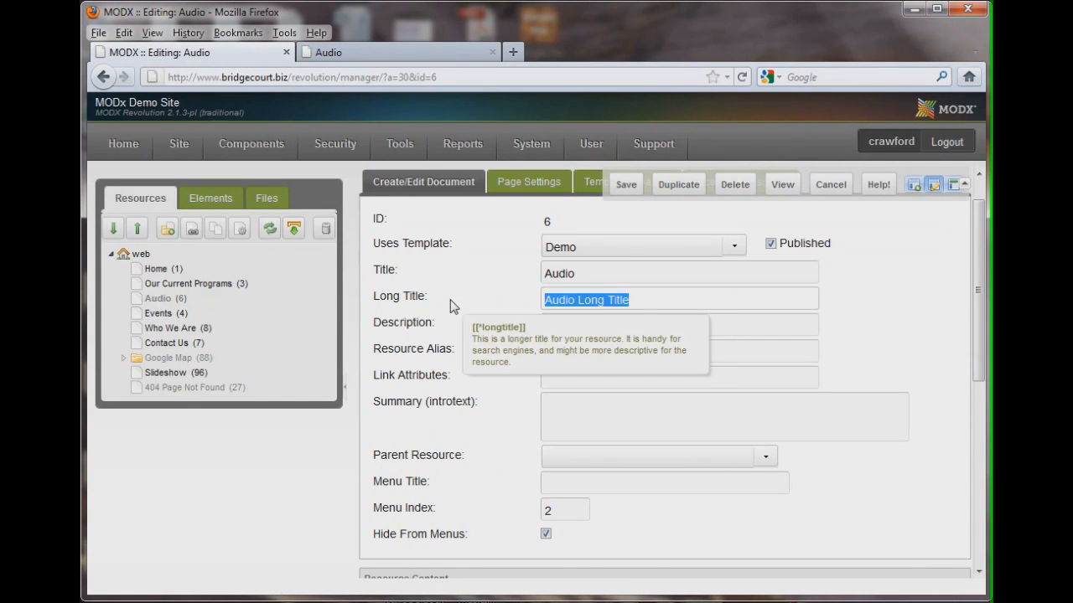
{"action": "key", "text": "BackSpace"}
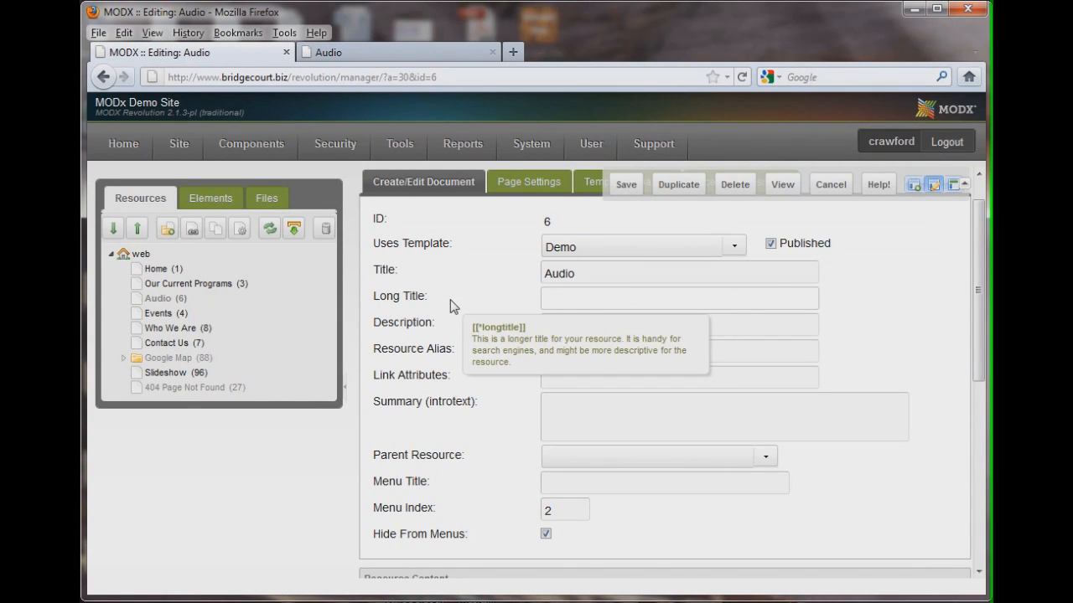
{"action": "left_click", "coordinate": [627, 184]}
{"action": "left_click", "coordinate": [363, 55]}
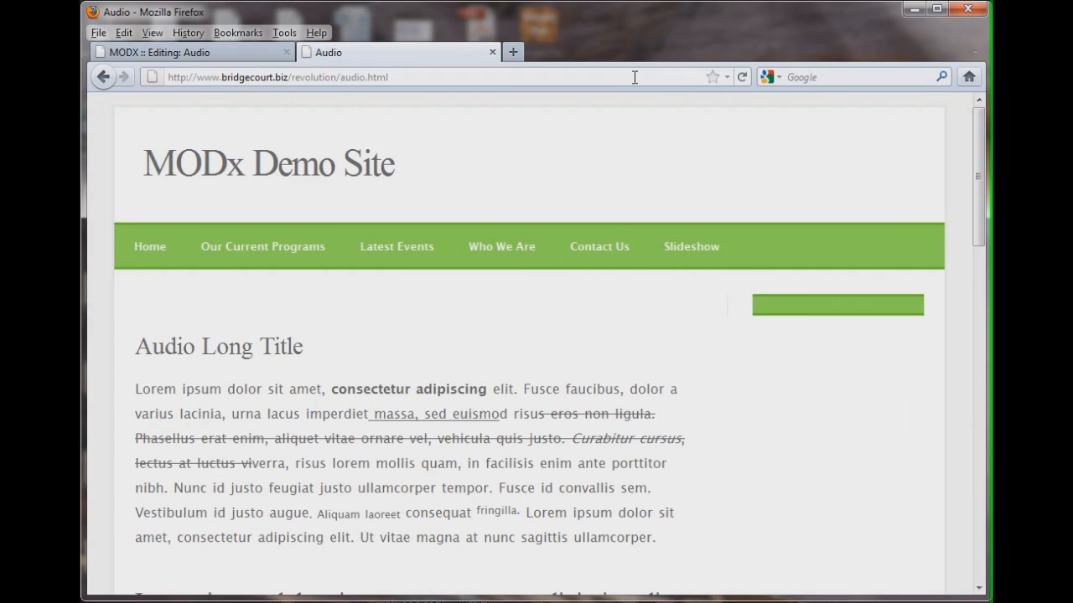
{"action": "left_click", "coordinate": [741, 76]}
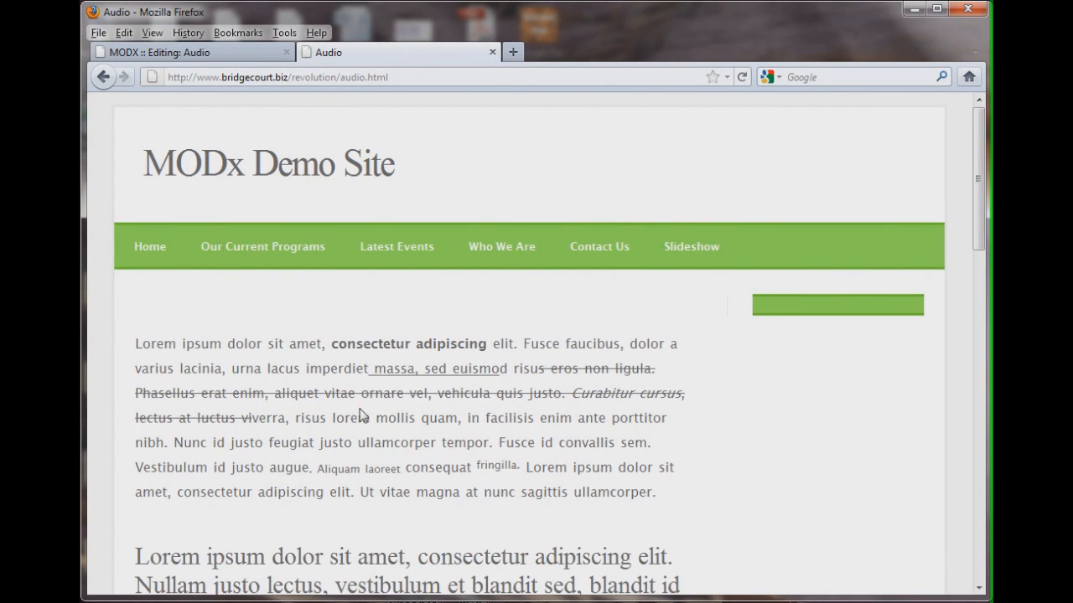
Compare the Resource Alias field with the audio part of the front-end page's URL
{"action": "left_click", "coordinate": [216, 53]}
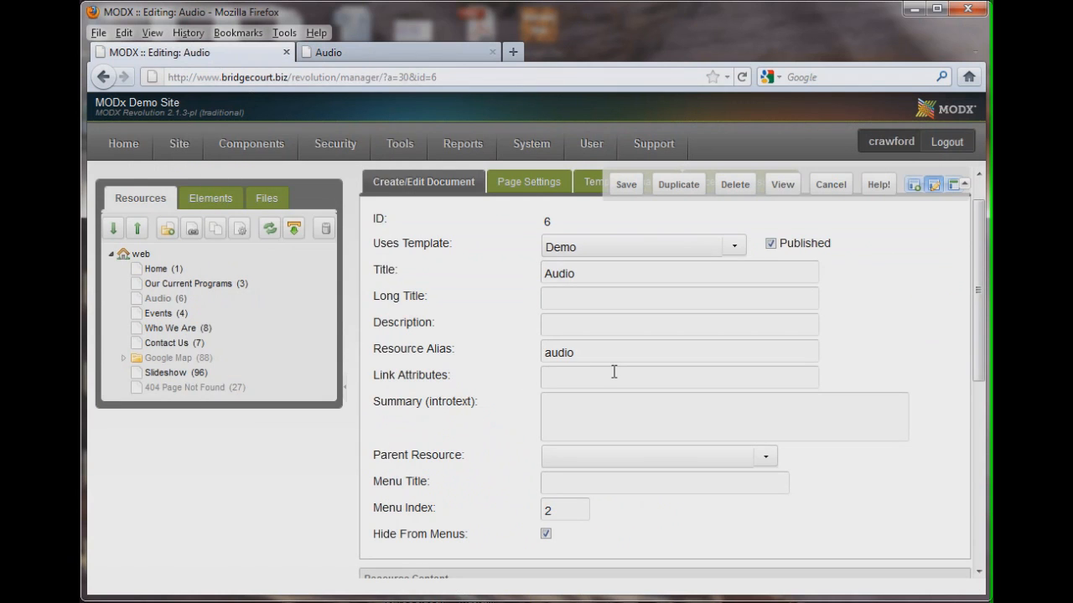
{"action": "left_click", "coordinate": [576, 326]}
{"action": "left_click", "coordinate": [383, 53]}
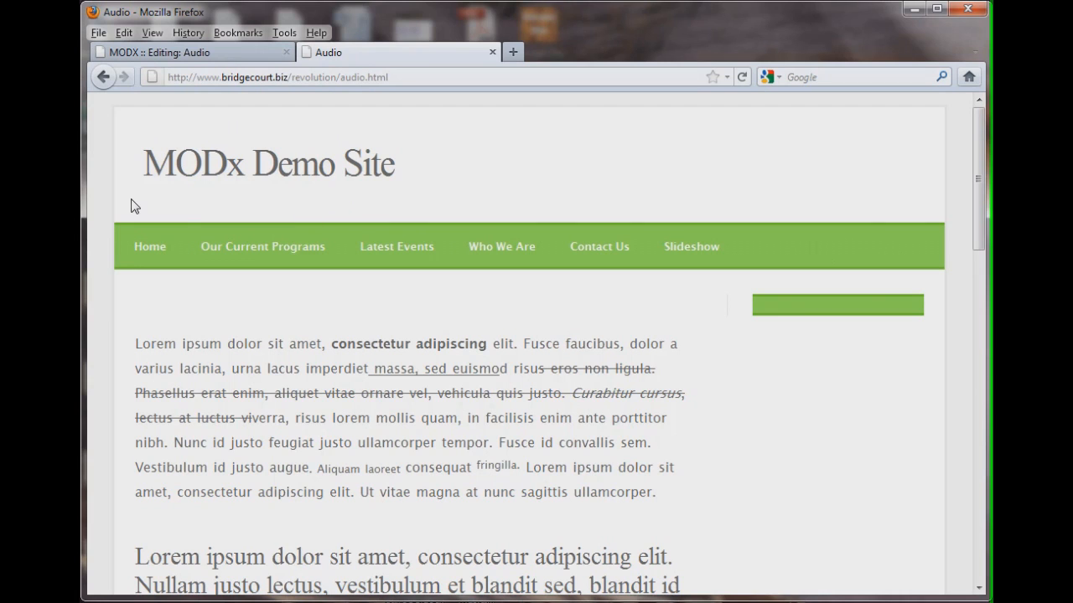
{"action": "left_click", "coordinate": [217, 54]}
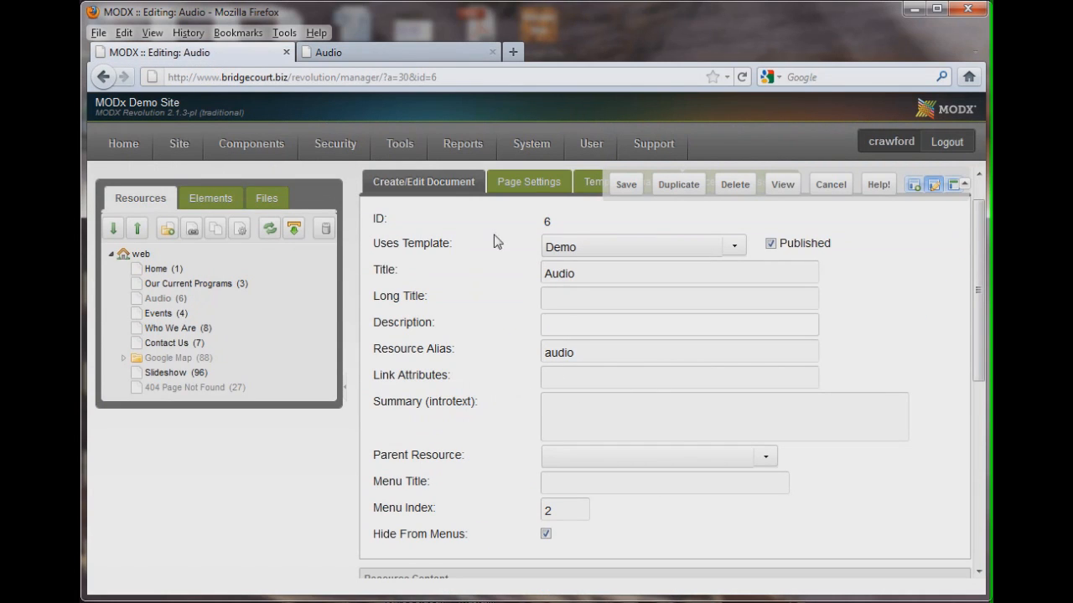
{"action": "left_click_drag", "start_coordinate": [373, 350], "coordinate": [476, 355]}
{"action": "key", "text": "Tab"}
{"action": "left_click", "coordinate": [399, 54]}
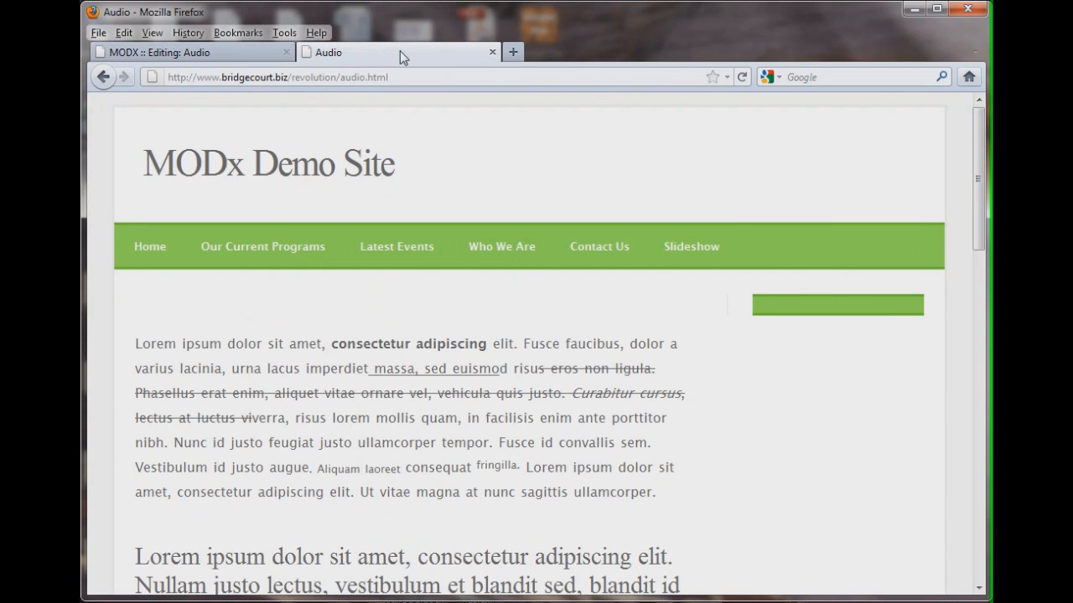
{"action": "left_click", "coordinate": [341, 77]}
{"action": "double_click", "coordinate": [352, 77]}
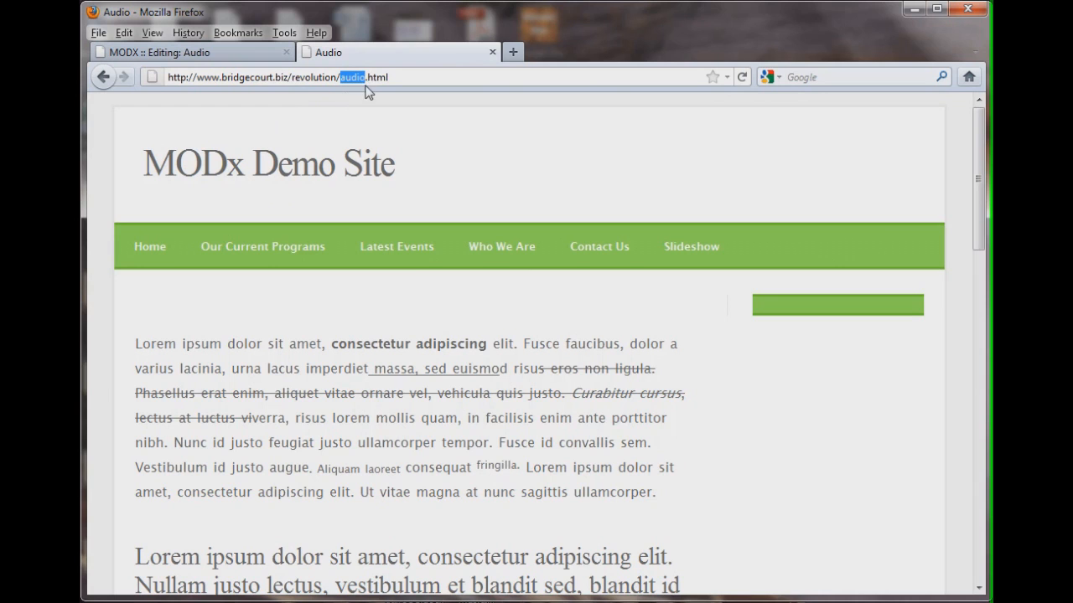
{"action": "left_click", "coordinate": [213, 54]}
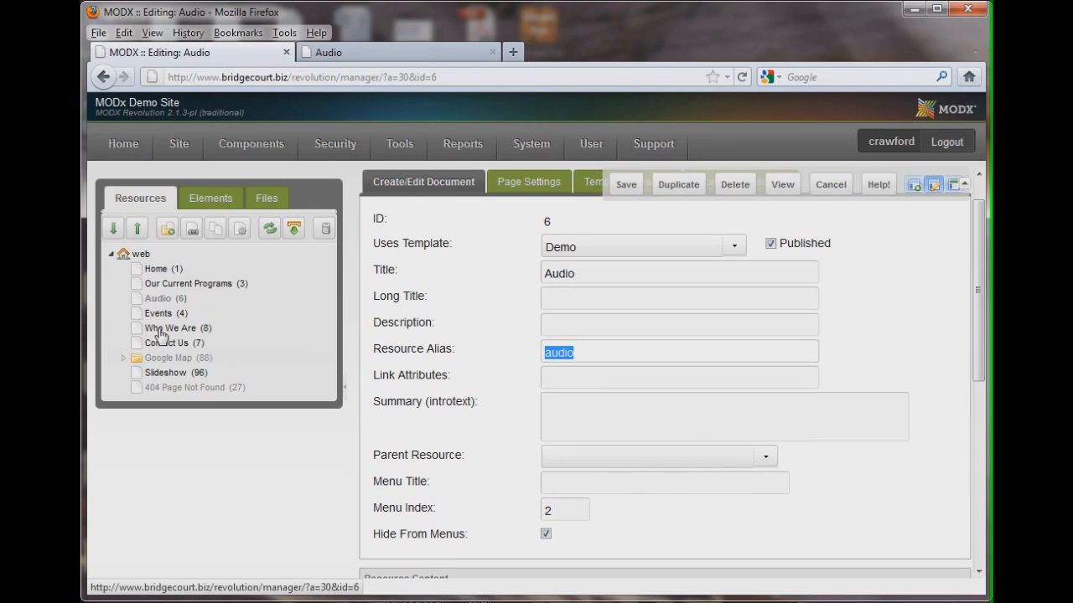
Set Audio's Menu Title to "Audio Menu Title", save, and reload the front-end Audio page
{"action": "mouse_move", "coordinate": [494, 461]}
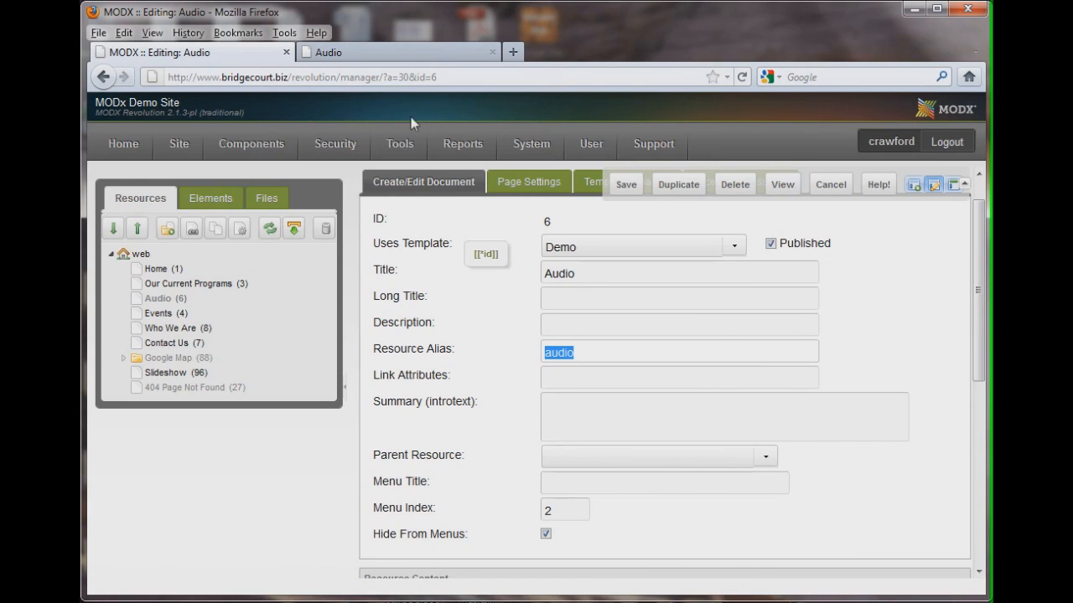
{"action": "left_click", "coordinate": [565, 482]}
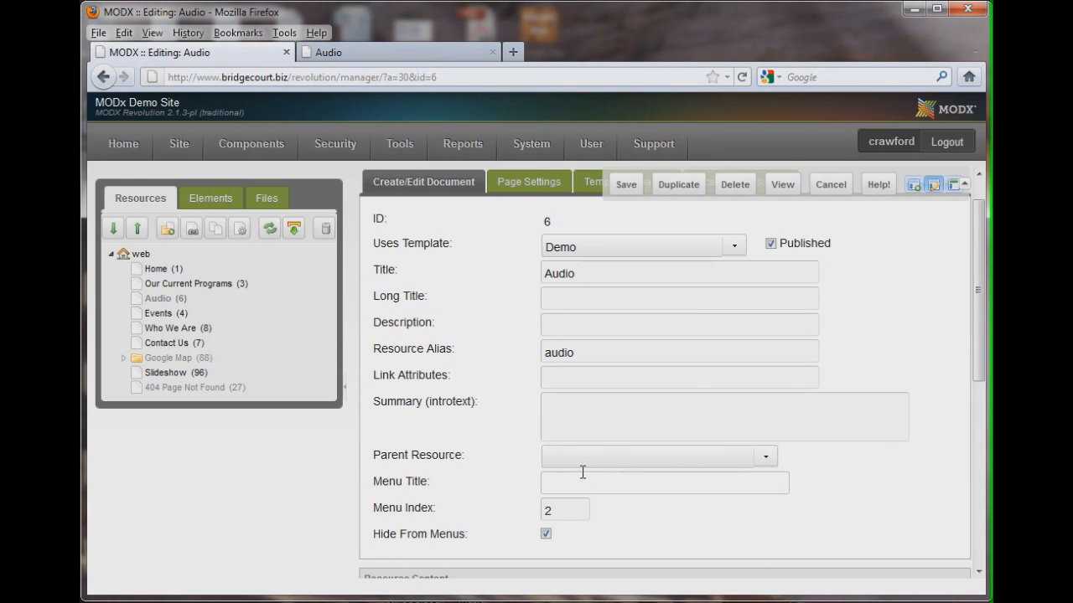
{"action": "type", "text": "A"}
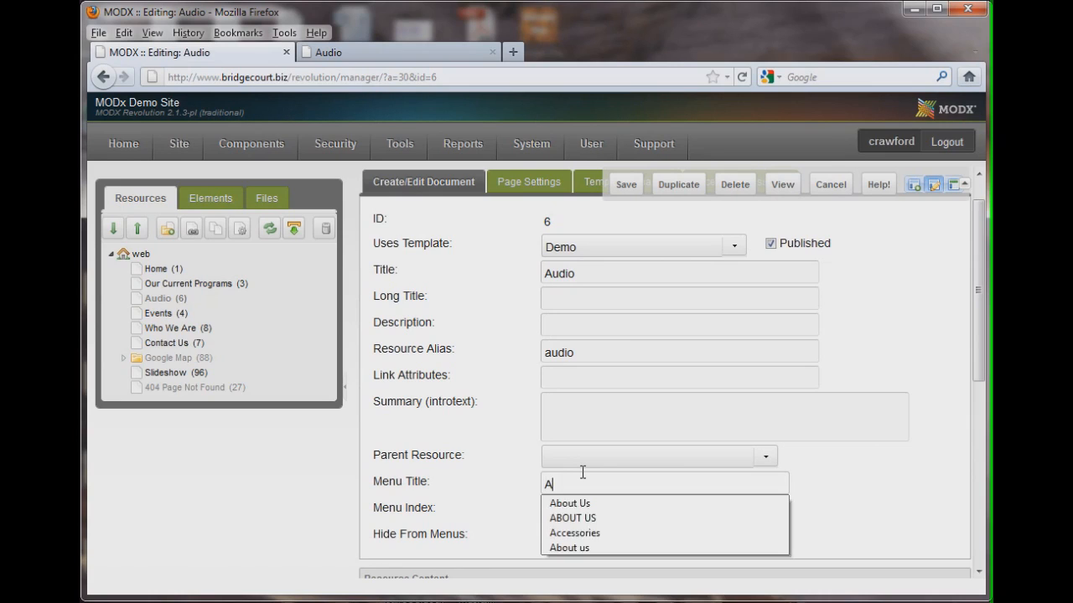
{"action": "type", "text": "duio"}
{"action": "key", "text": "BackSpace"}
{"action": "key", "text": "BackSpace"}
{"action": "key", "text": "BackSpace"}
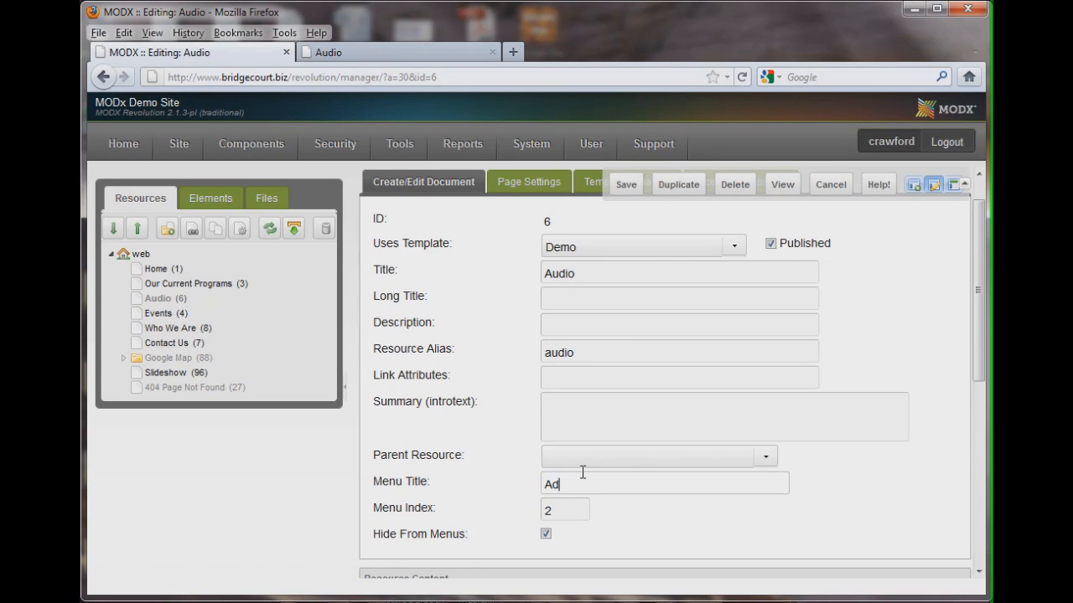
{"action": "type", "text": "udio"}
{"action": "type", "text": "Long"}
{"action": "key", "text": "BackSpace"}
{"action": "key", "text": "BackSpace"}
{"action": "key", "text": "BackSpace"}
{"action": "type", "text": "Menu Title"}
{"action": "left_click", "coordinate": [626, 184]}
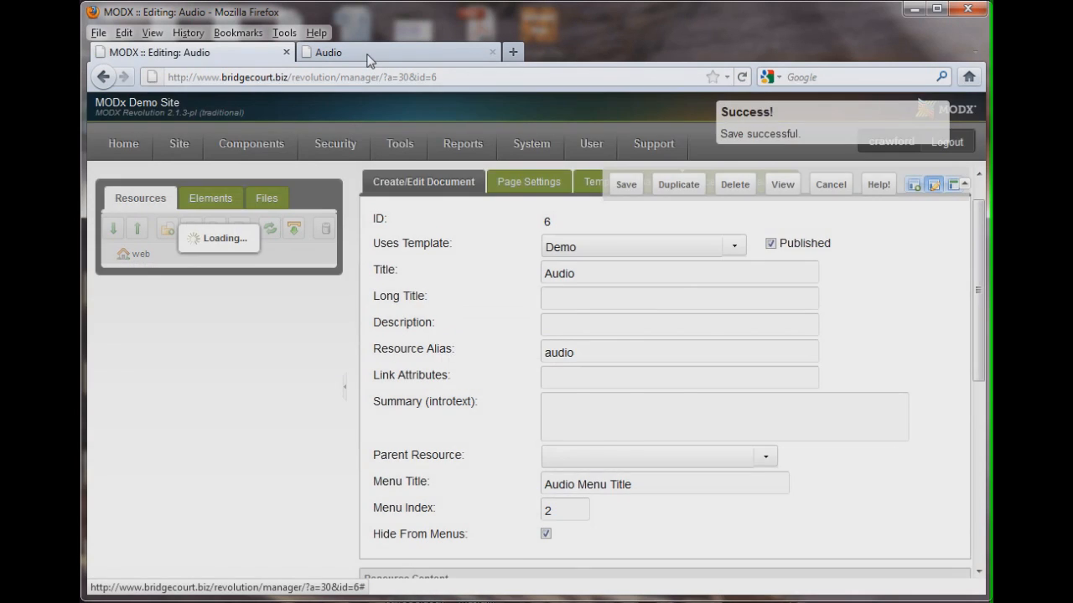
{"action": "left_click", "coordinate": [372, 53]}
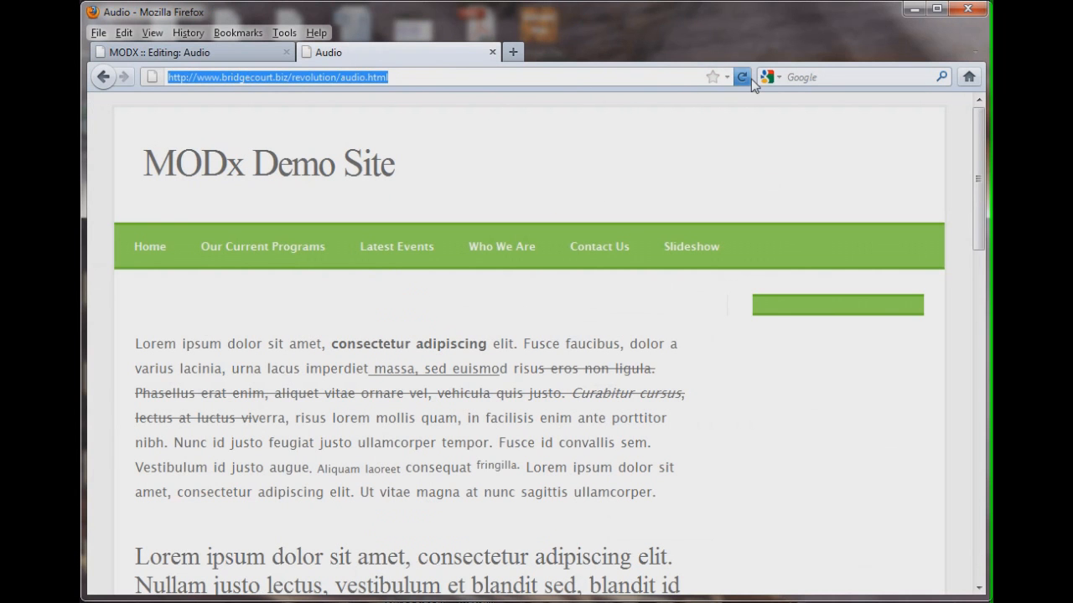
{"action": "left_click", "coordinate": [742, 77]}
Turn off Hide From Menus for Audio, save, and reload the front-end Audio page
{"action": "left_click", "coordinate": [243, 54]}
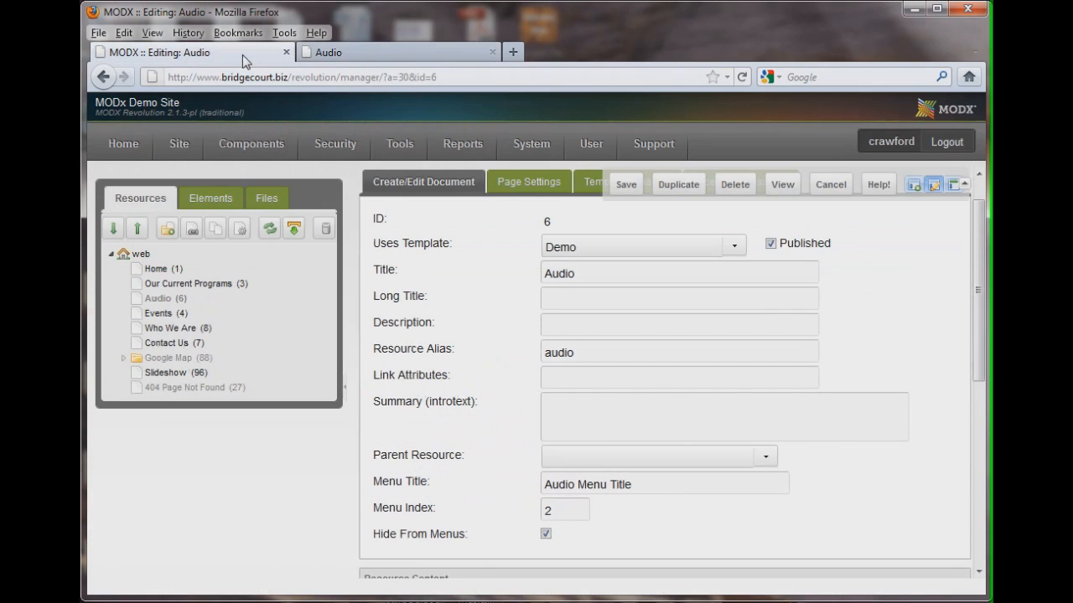
{"action": "left_click", "coordinate": [546, 535]}
{"action": "left_click", "coordinate": [618, 192]}
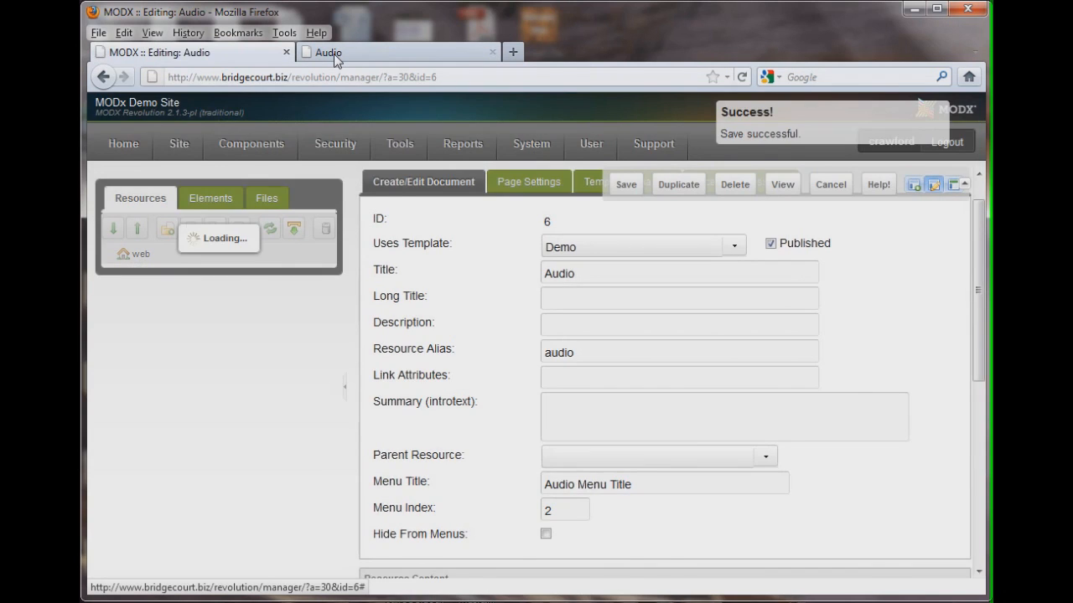
{"action": "left_click", "coordinate": [334, 54]}
{"action": "left_click", "coordinate": [741, 79]}
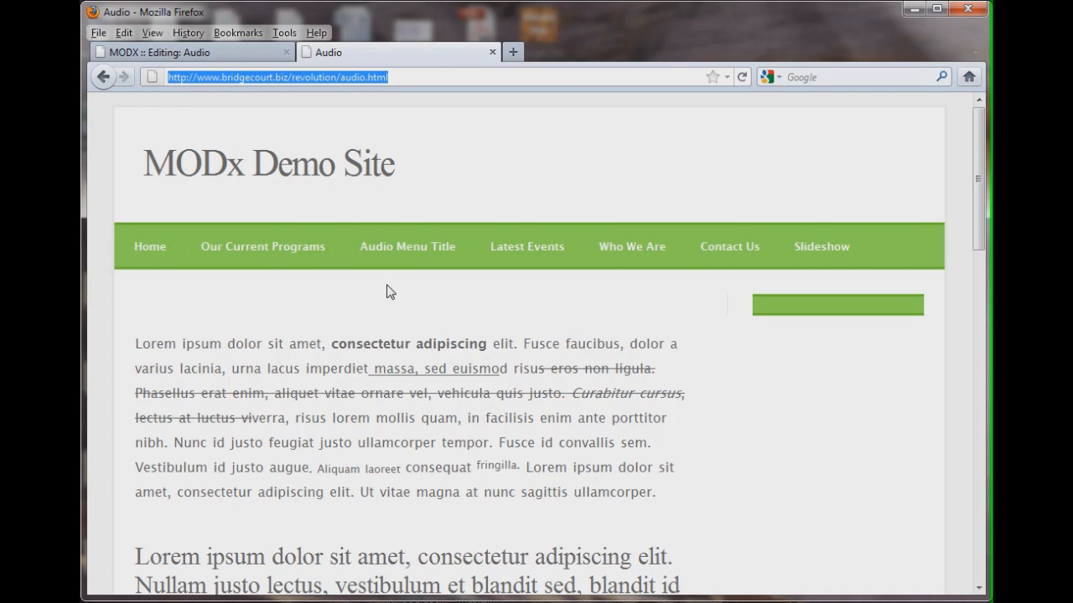
Clear the Audio resource's Menu Title field
{"action": "left_click", "coordinate": [219, 54]}
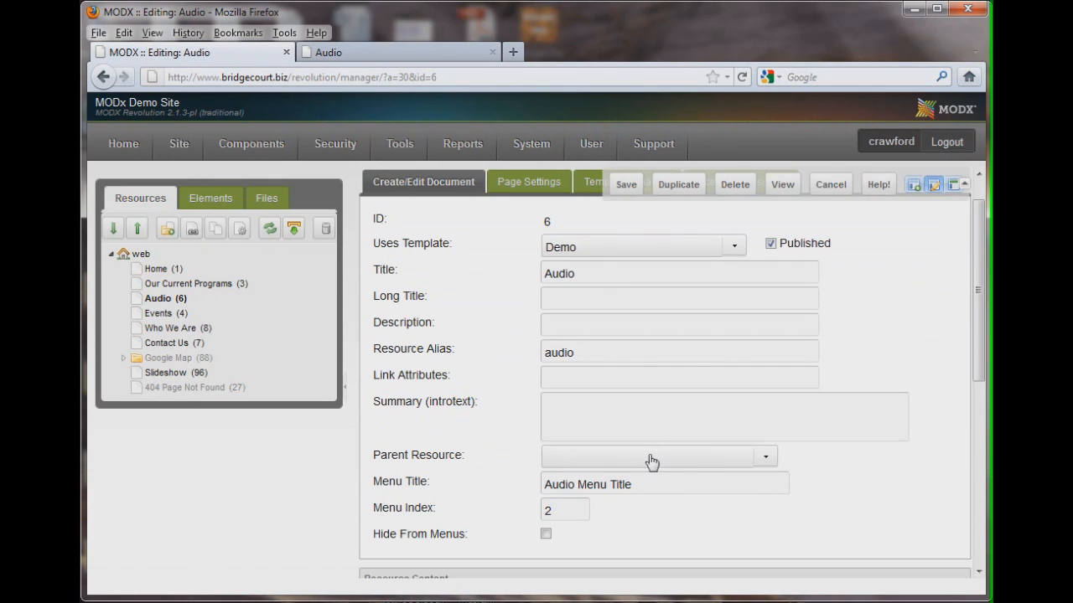
{"action": "mouse_move", "coordinate": [646, 488]}
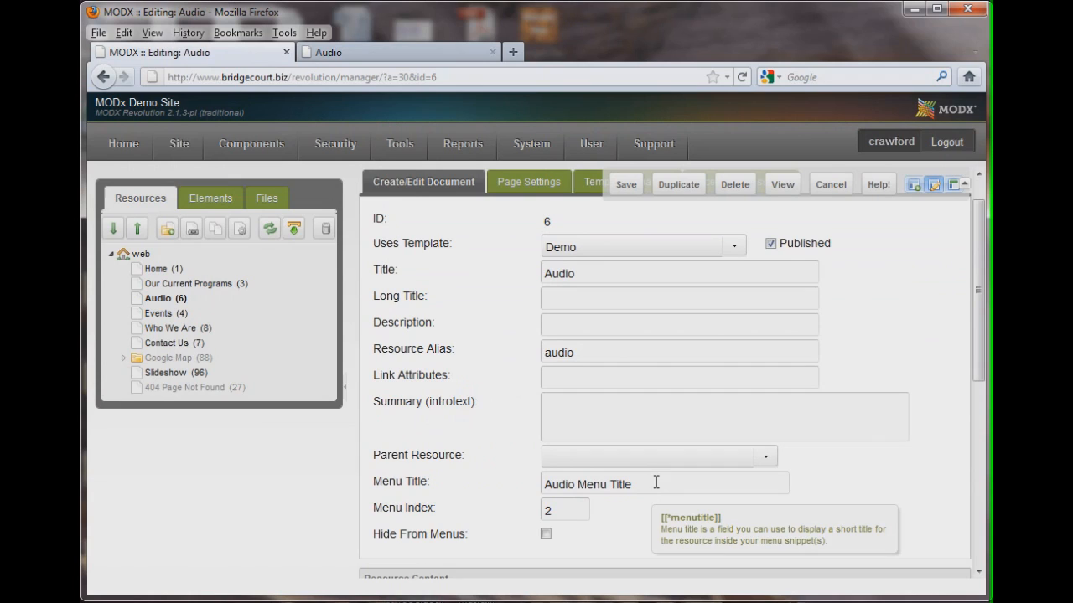
{"action": "left_click_drag", "start_coordinate": [653, 480], "coordinate": [284, 440]}
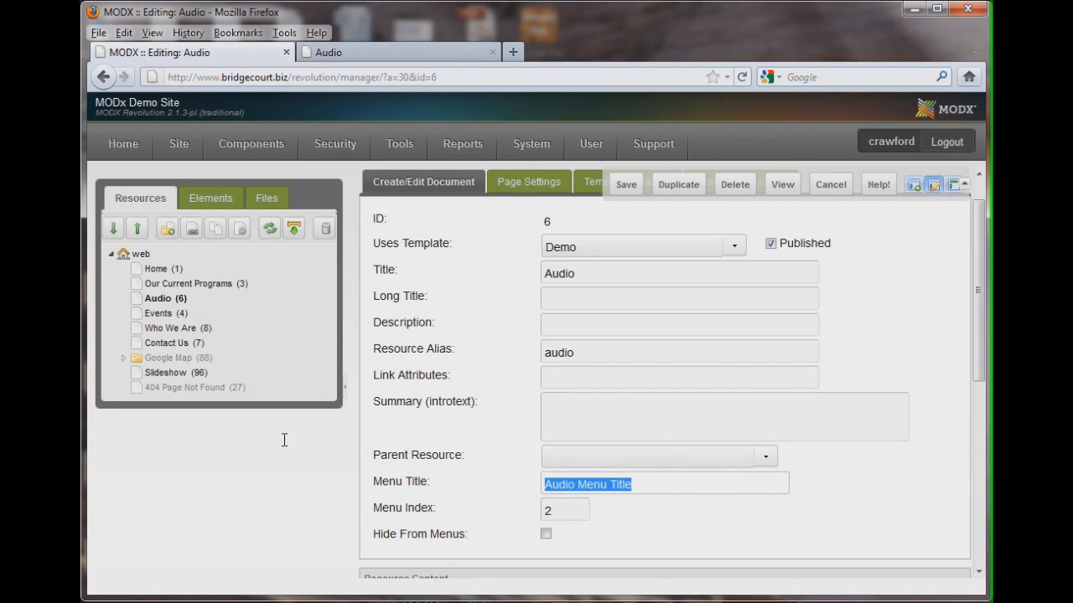
{"action": "key", "text": "BackSpace"}
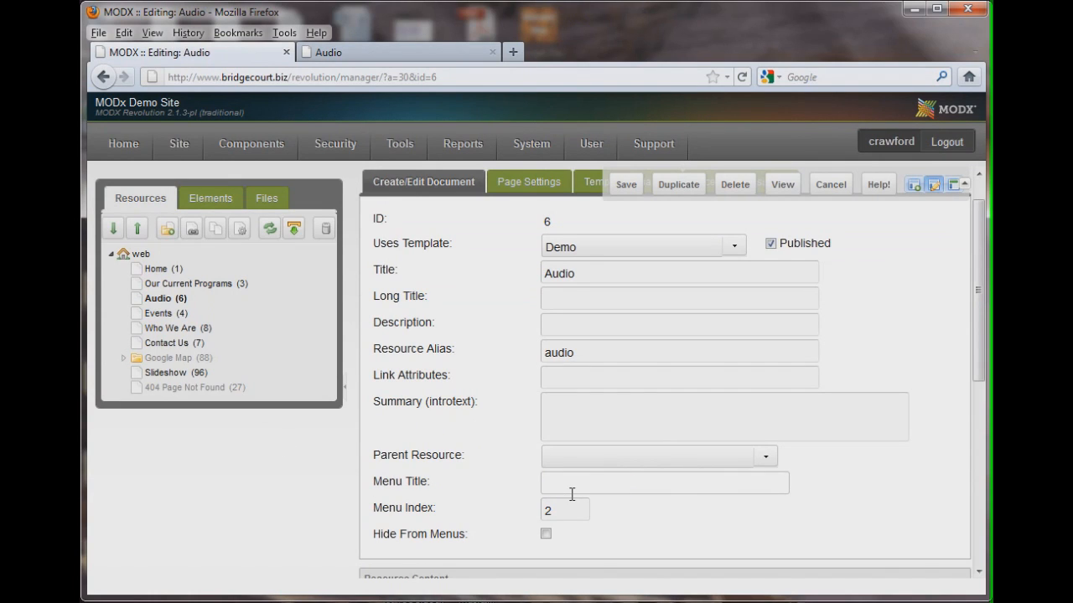
{"action": "mouse_move", "coordinate": [572, 495]}
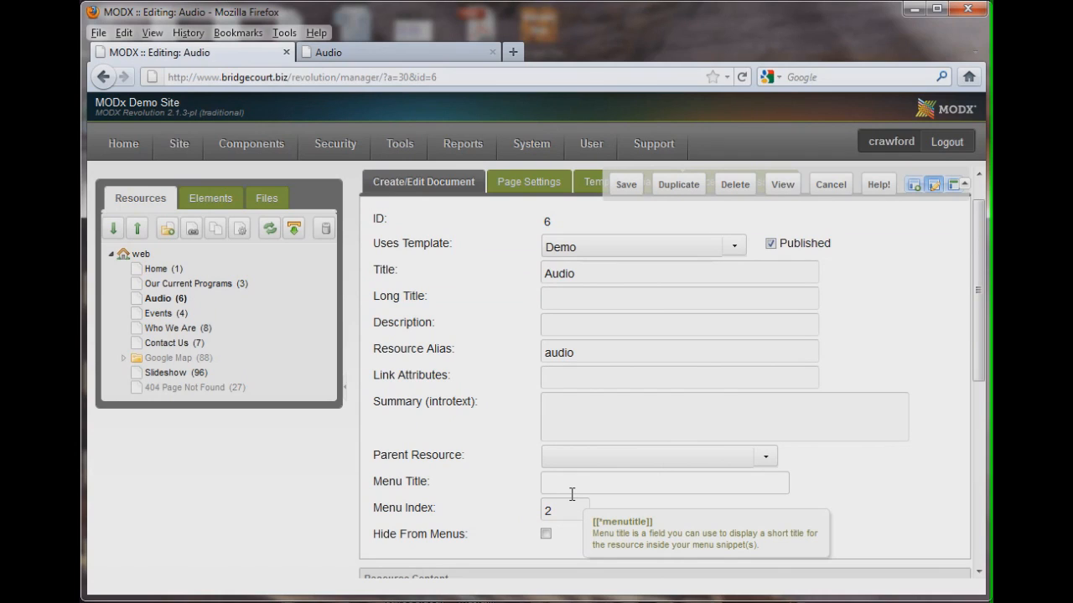
{"action": "mouse_move", "coordinate": [533, 276]}
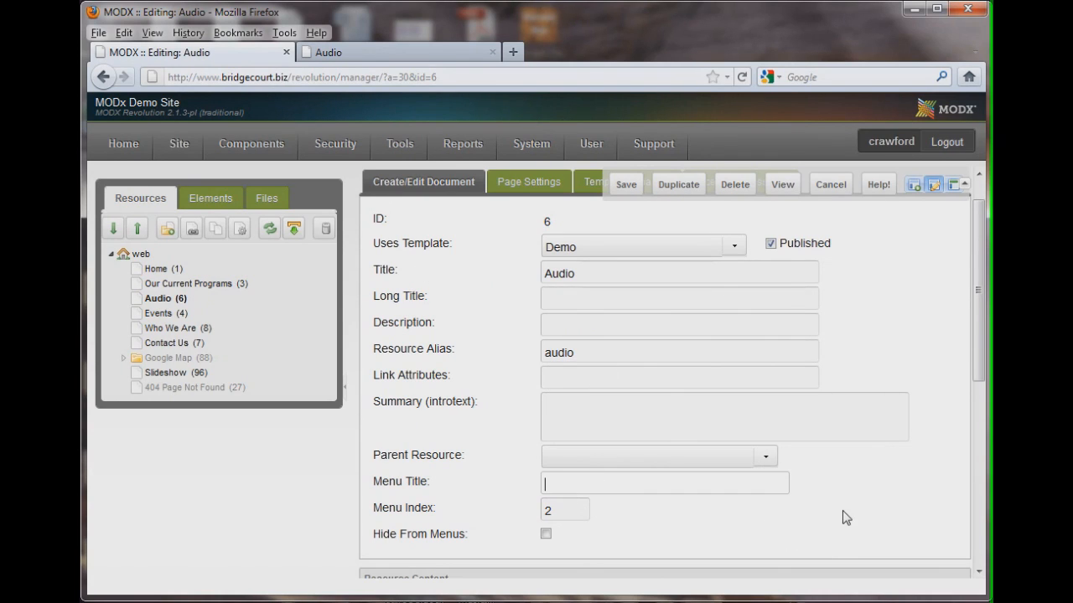
{"action": "left_click", "coordinate": [583, 483]}
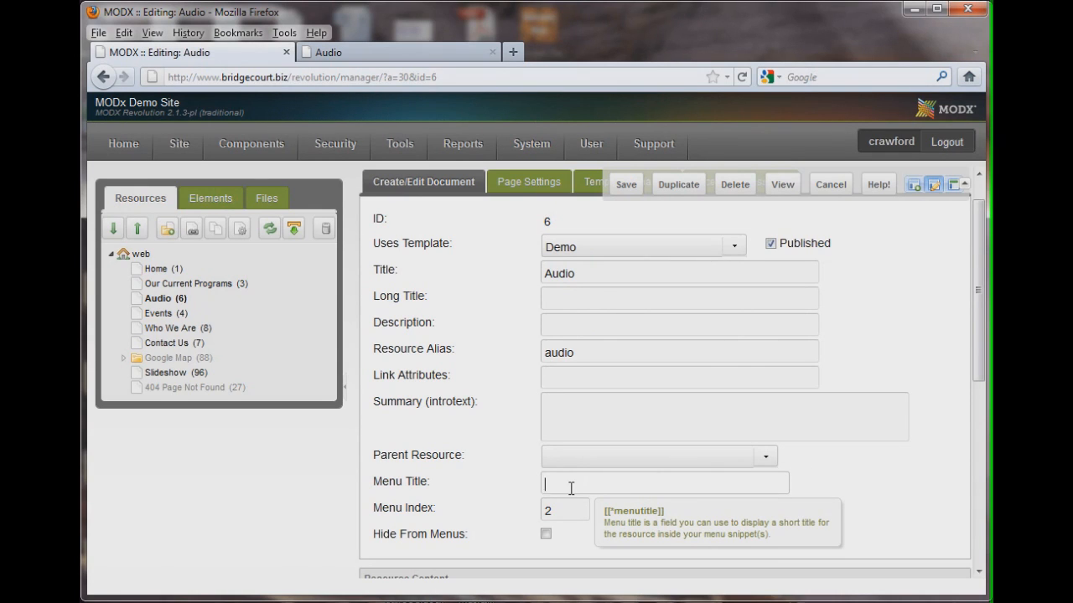
{"action": "mouse_move", "coordinate": [539, 510]}
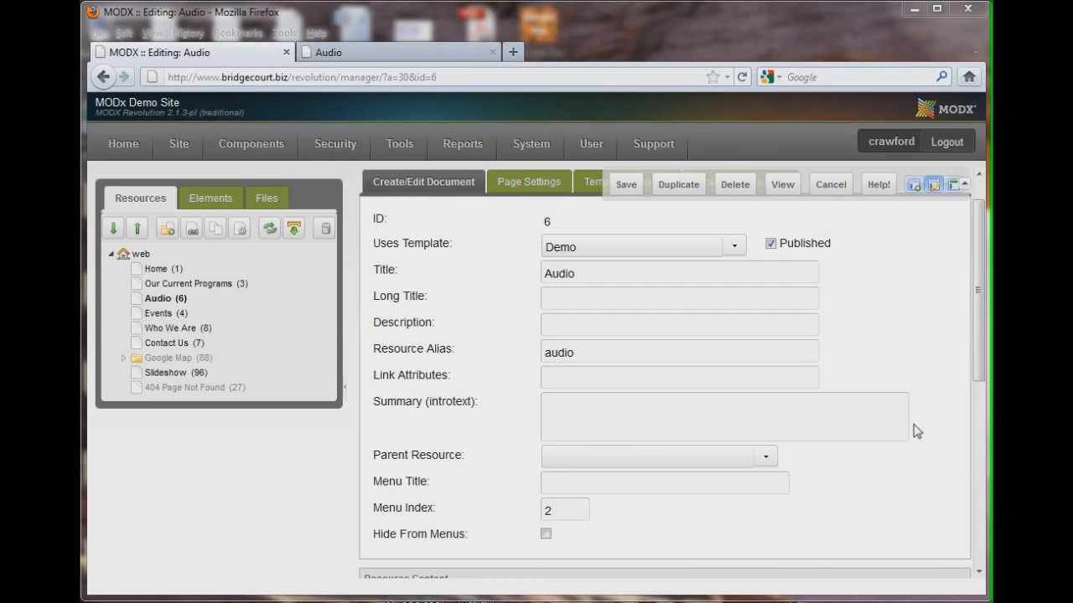
Review the Page Settings options of the Audio resource, such as the publish dates
{"action": "scroll", "coordinate": [976, 342], "scroll_direction": "up", "scroll_amount": 1}
{"action": "left_click", "coordinate": [527, 222]}
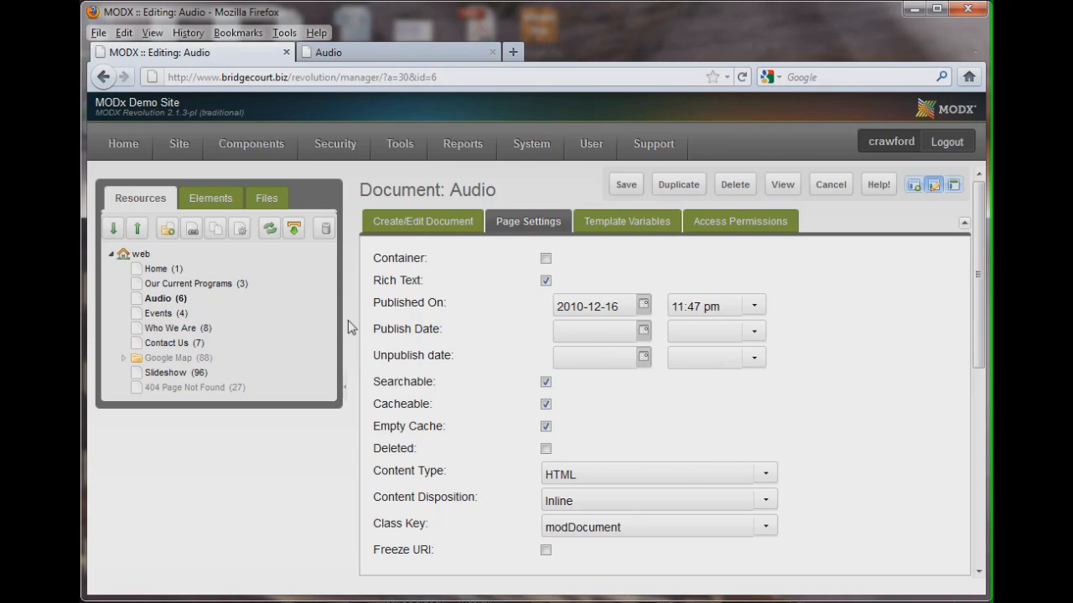
{"action": "mouse_move", "coordinate": [371, 358]}
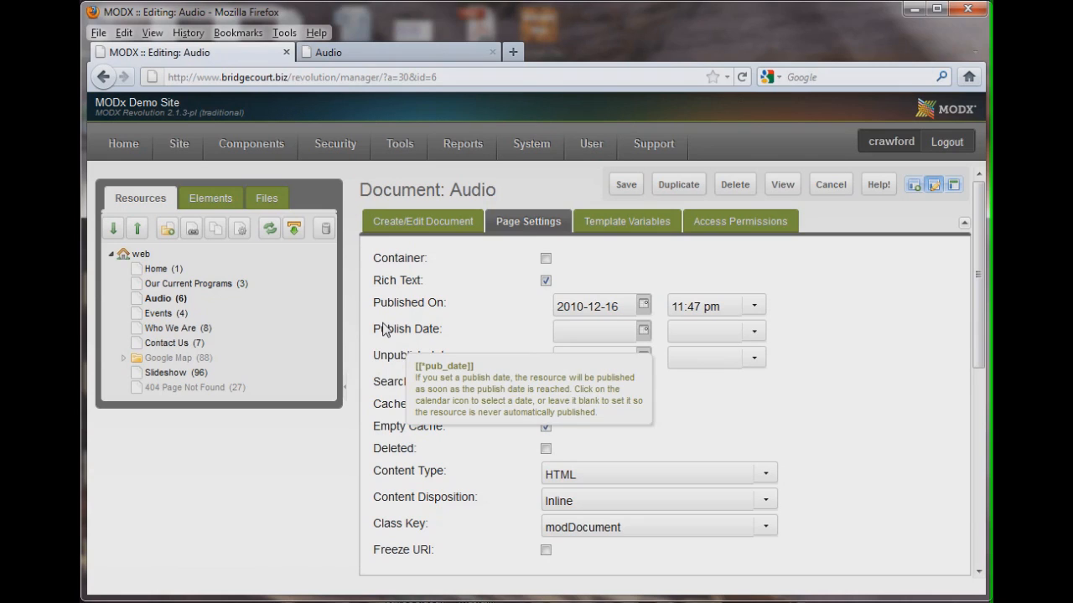
{"action": "mouse_move", "coordinate": [389, 335]}
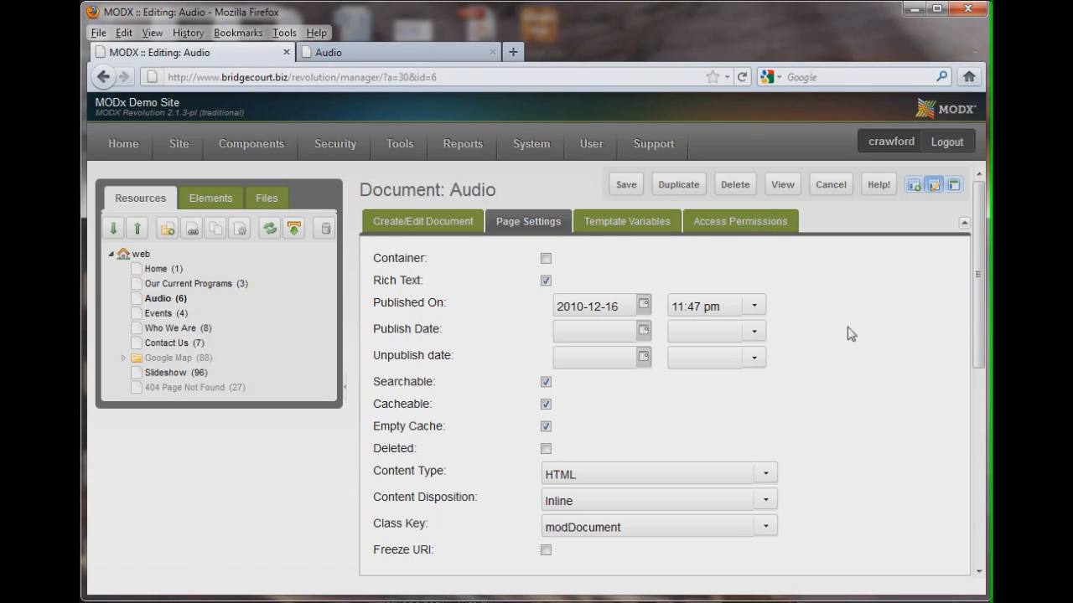
Open the Template Variables' Sidebar Content group and compare it with the front-end Audio page's sidebar
{"action": "left_click", "coordinate": [641, 230]}
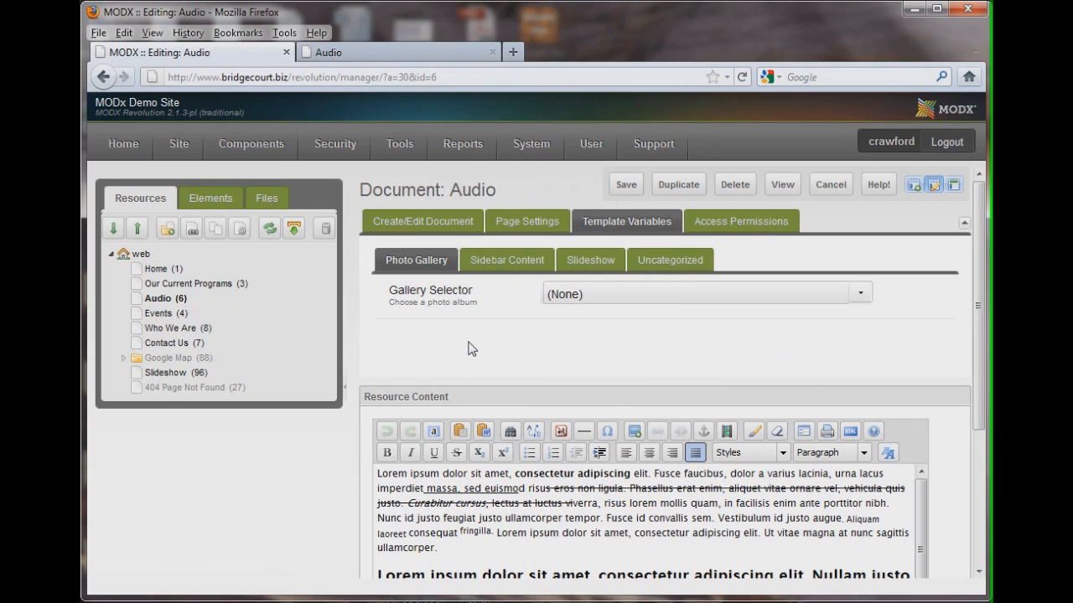
{"action": "left_click", "coordinate": [508, 261]}
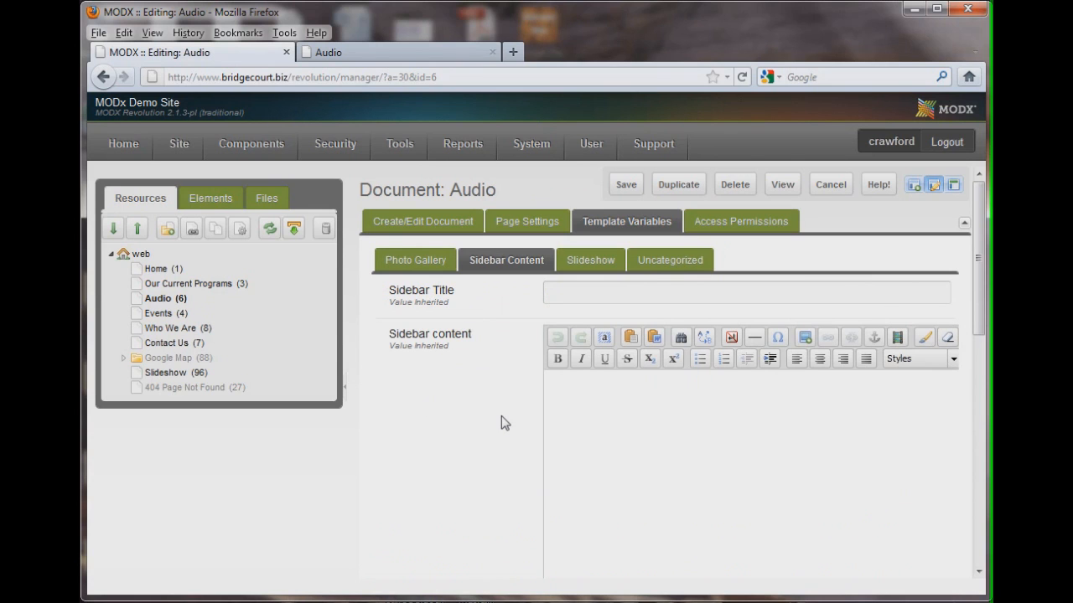
{"action": "left_click", "coordinate": [382, 54]}
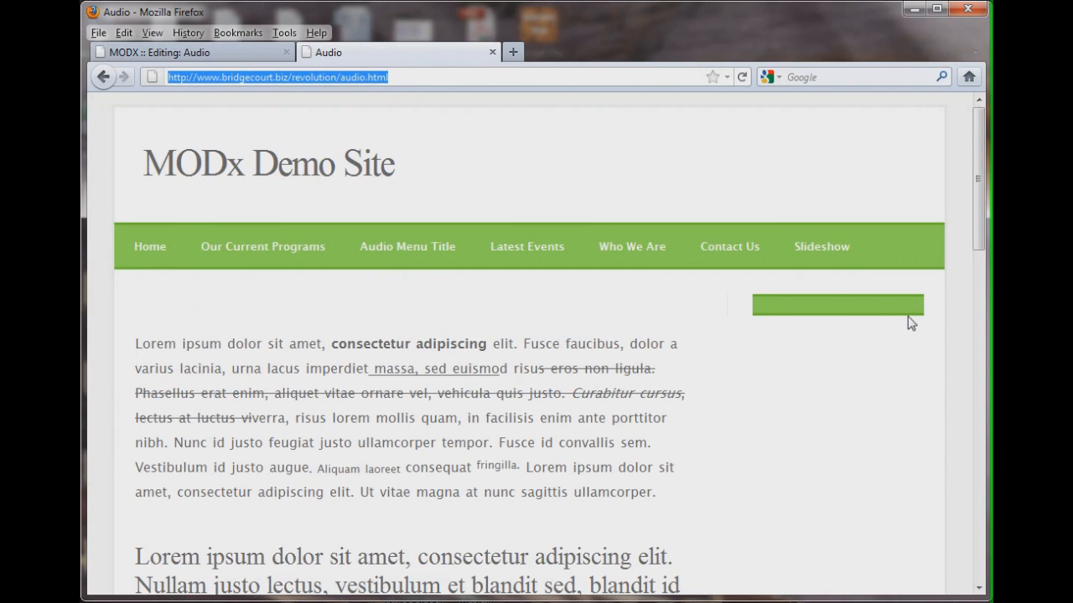
{"action": "left_click", "coordinate": [168, 56]}
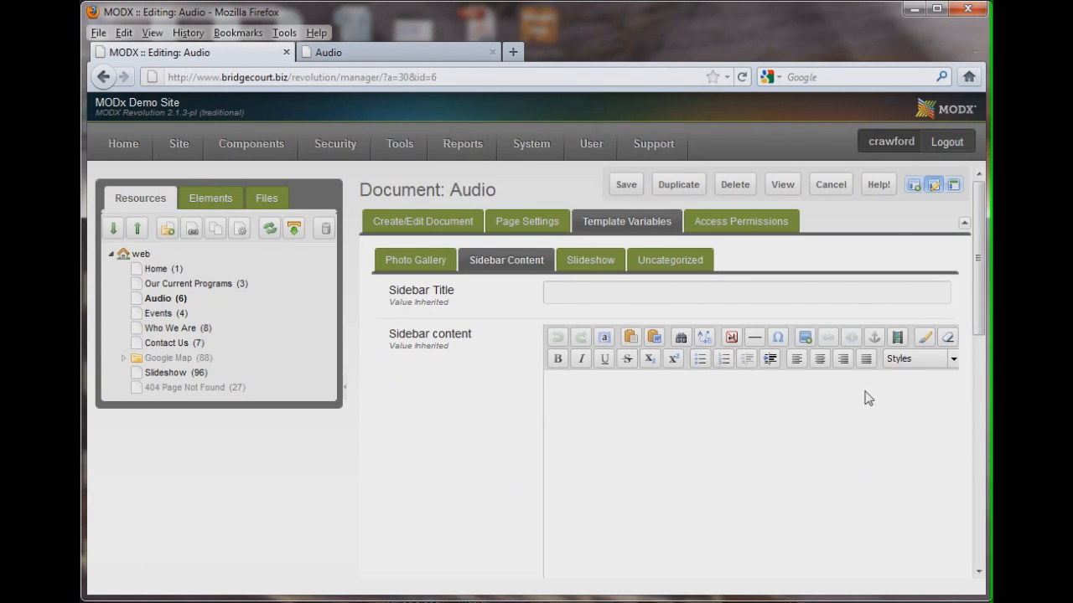
Set the Sidebar Title to "Audio Sidebar Title", save the resource, and reload the front-end Audio page
{"action": "left_click", "coordinate": [572, 296]}
{"action": "type", "text": "Audio S"}
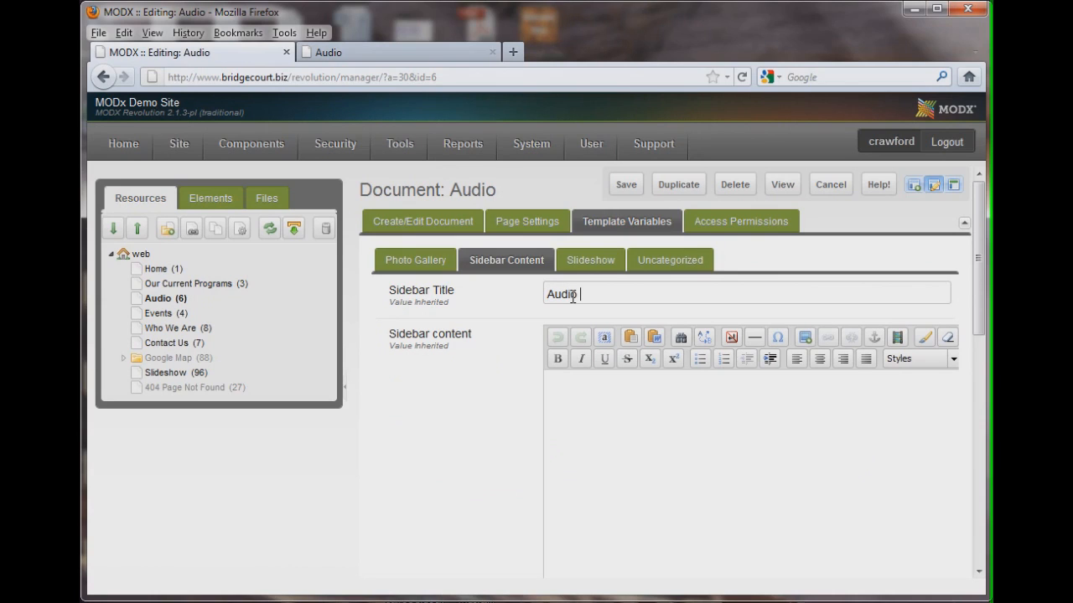
{"action": "type", "text": "idebar Title"}
{"action": "left_click", "coordinate": [626, 184]}
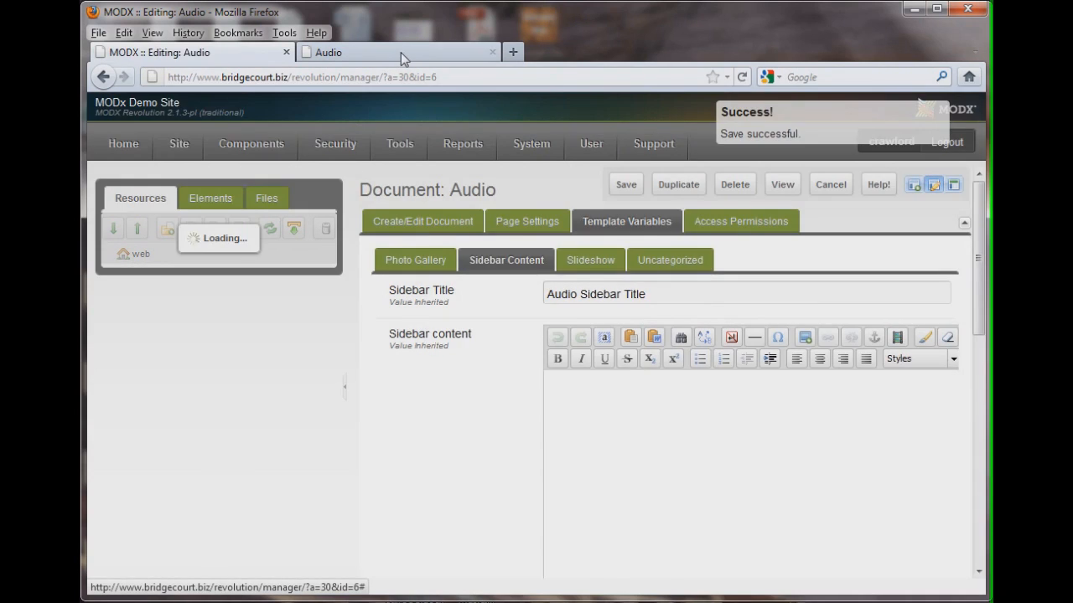
{"action": "left_click", "coordinate": [401, 52]}
{"action": "left_click", "coordinate": [742, 76]}
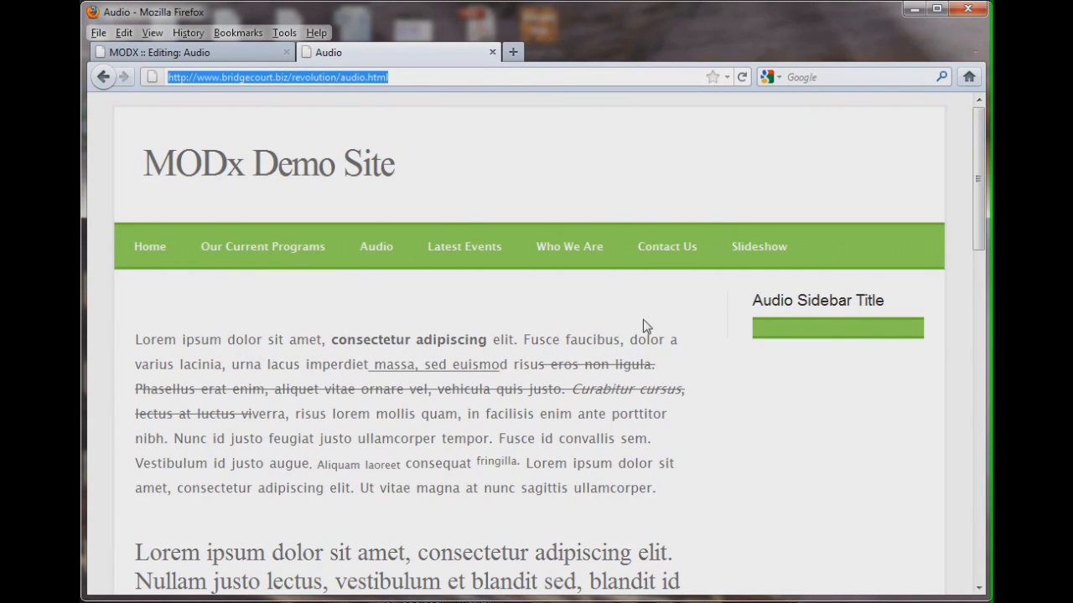
Enter "This is the content for the Audio page sidebar." as Sidebar content, save, and reload the front-end page
{"action": "left_click", "coordinate": [194, 52]}
{"action": "left_click", "coordinate": [607, 407]}
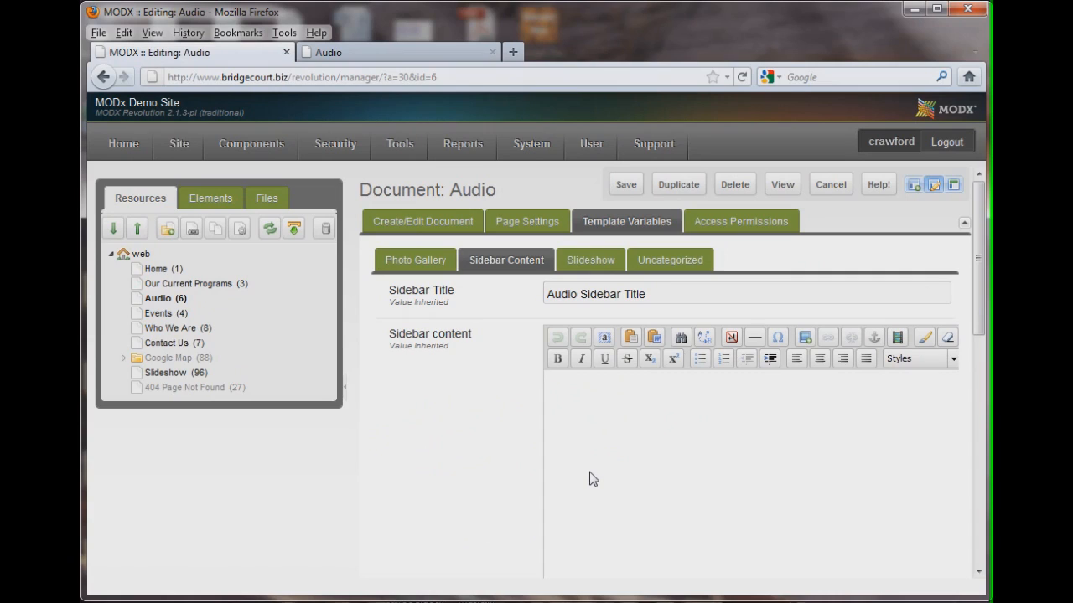
{"action": "type", "text": "his is the content for the "}
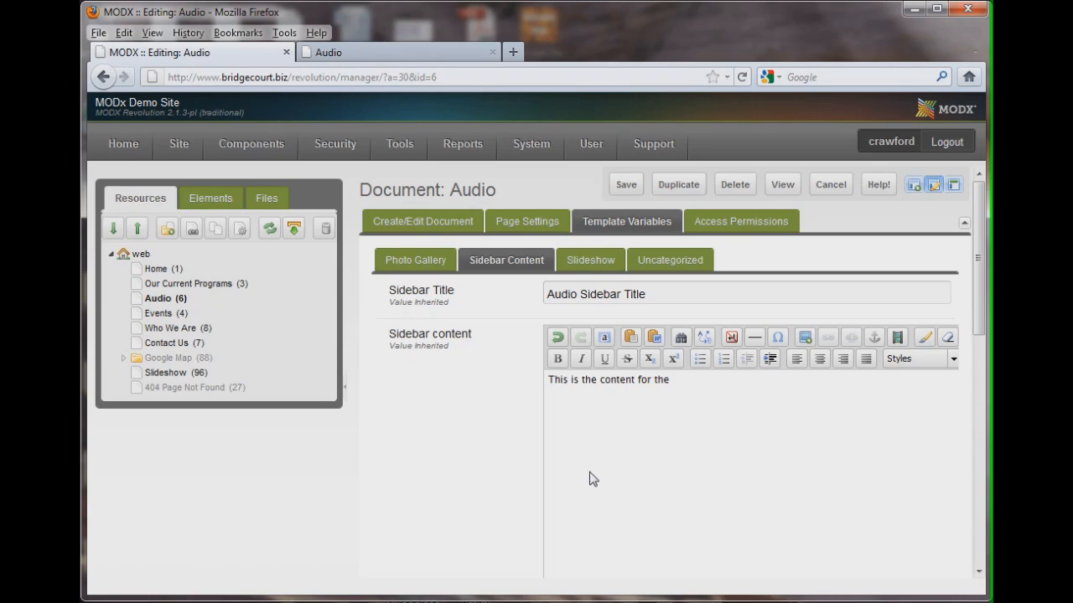
{"action": "type", "text": "Audio page sidebar."}
{"action": "left_click", "coordinate": [626, 186]}
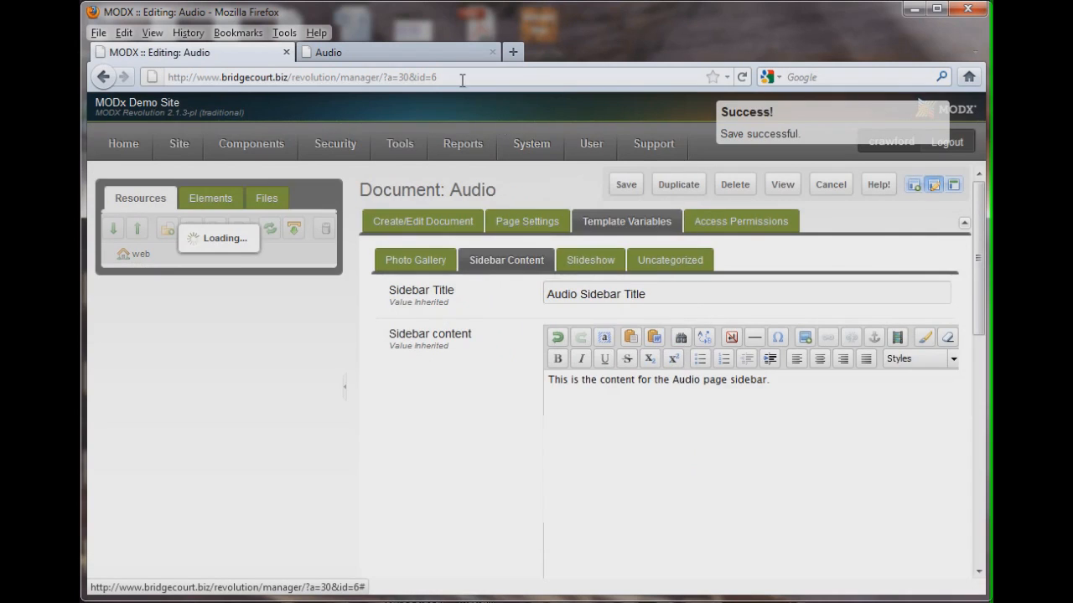
{"action": "left_click", "coordinate": [419, 53]}
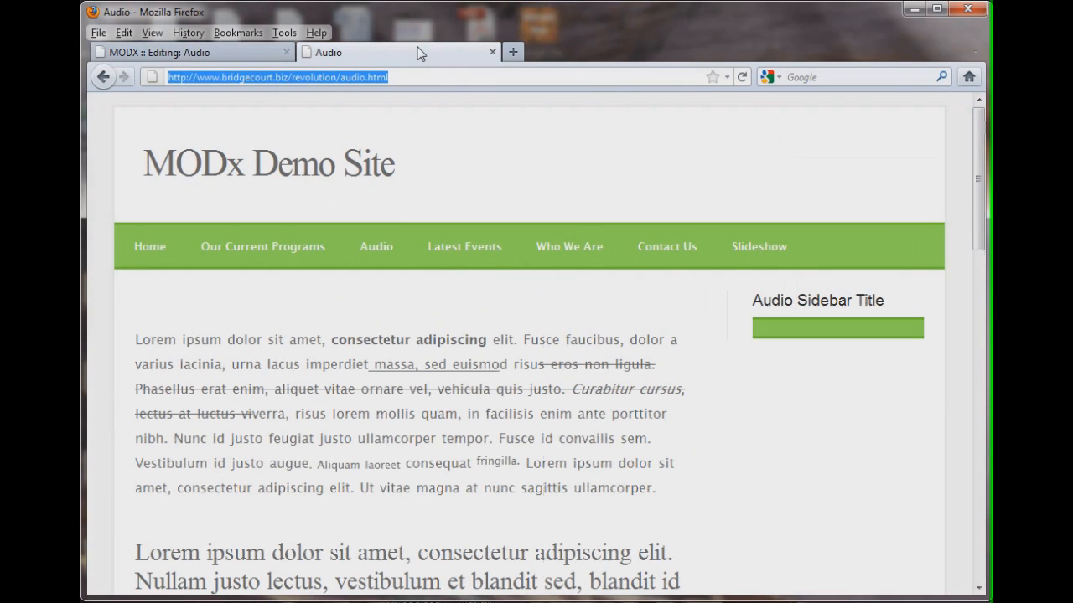
{"action": "left_click", "coordinate": [744, 78]}
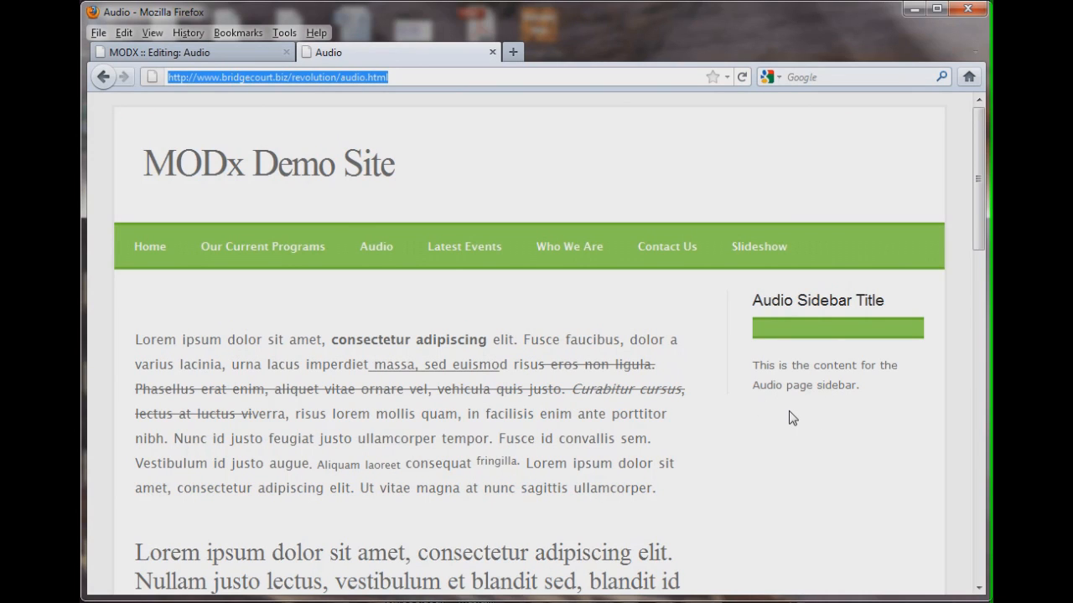
Browse the Uncategorized, Slideshow and Photo Gallery template variable groups, then return to the document fields
{"action": "left_click", "coordinate": [220, 53]}
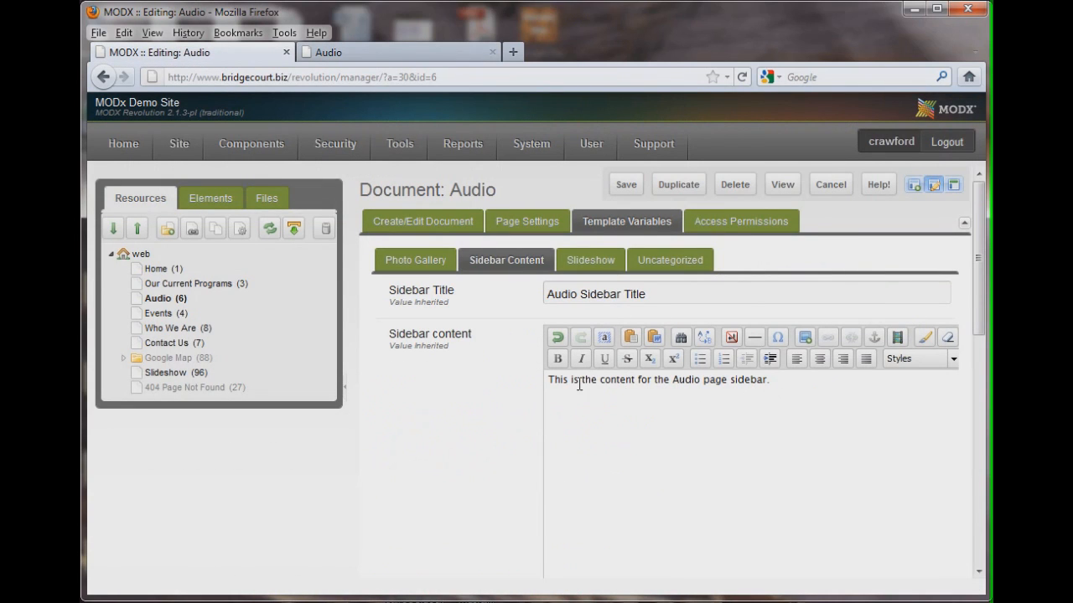
{"action": "left_click", "coordinate": [670, 261]}
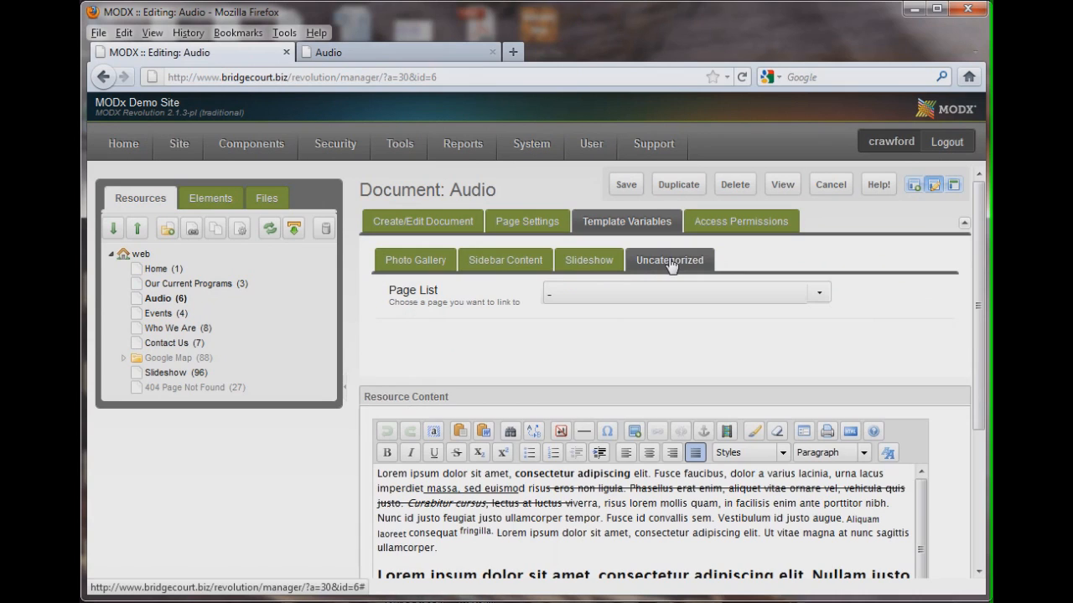
{"action": "left_click", "coordinate": [565, 261]}
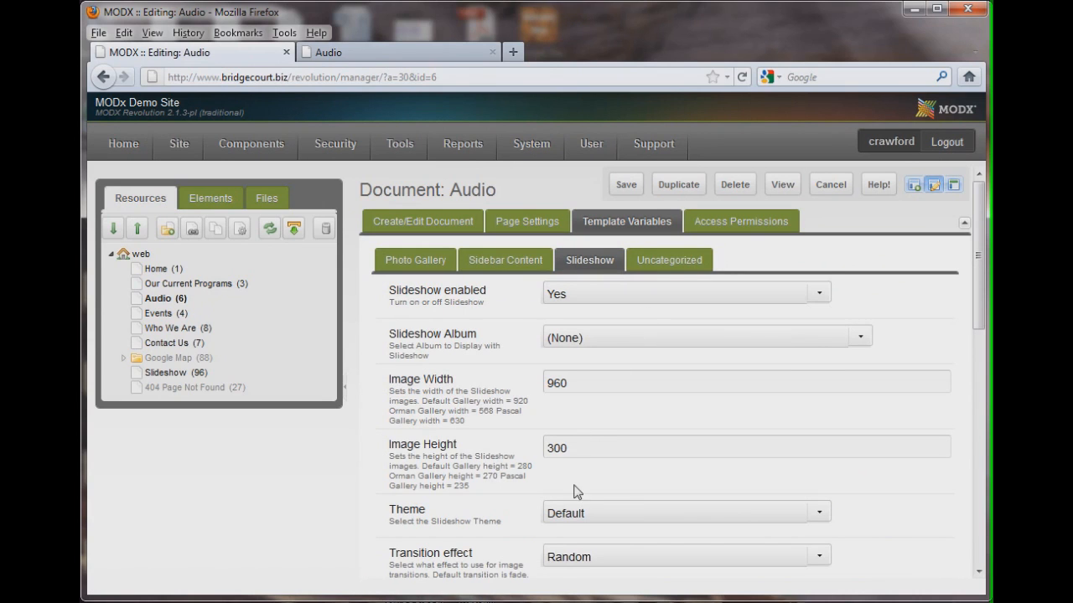
{"action": "mouse_move", "coordinate": [978, 295]}
{"action": "left_mouse_down"}
{"action": "mouse_move", "coordinate": [969, 379]}
{"action": "mouse_move", "coordinate": [968, 289]}
{"action": "left_mouse_up"}
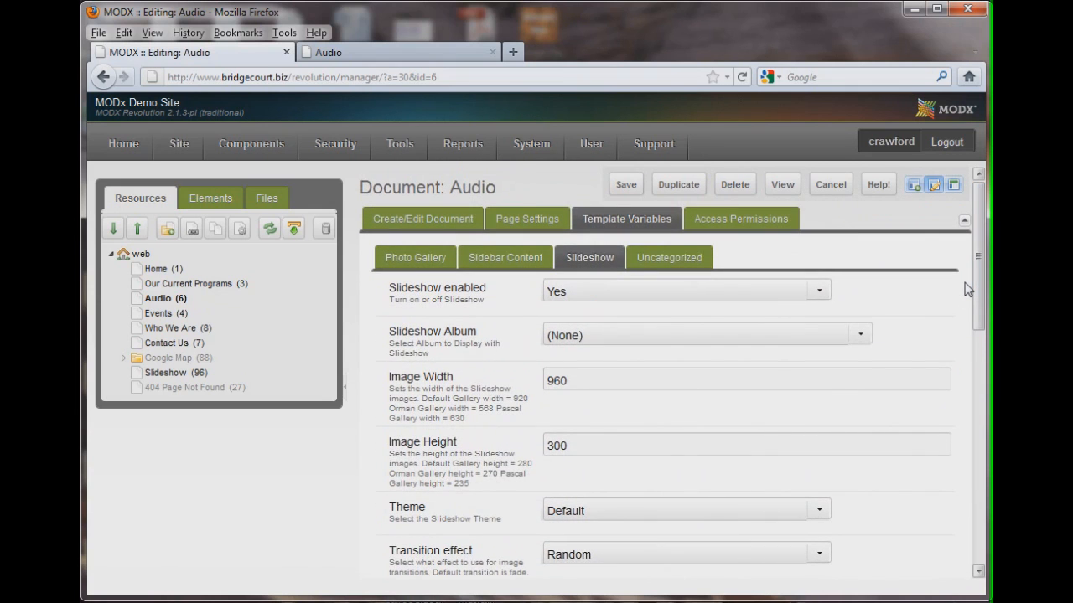
{"action": "left_click", "coordinate": [413, 259]}
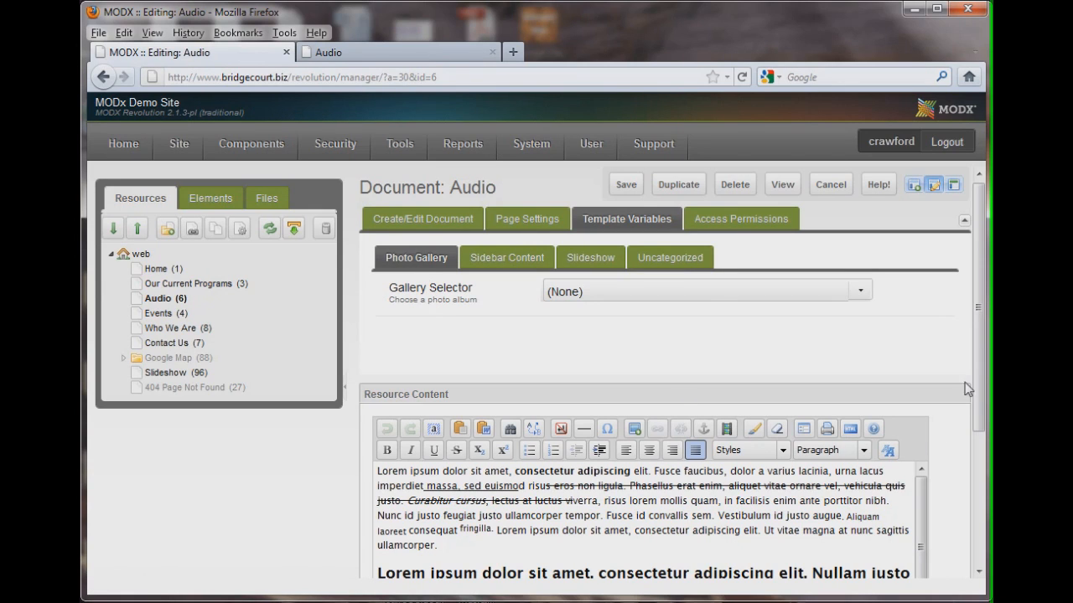
{"action": "left_click", "coordinate": [432, 222]}
Compare the Audio resource content in the editor with the body of the front-end Audio page
{"action": "scroll", "coordinate": [639, 494], "scroll_direction": "down", "scroll_amount": 5}
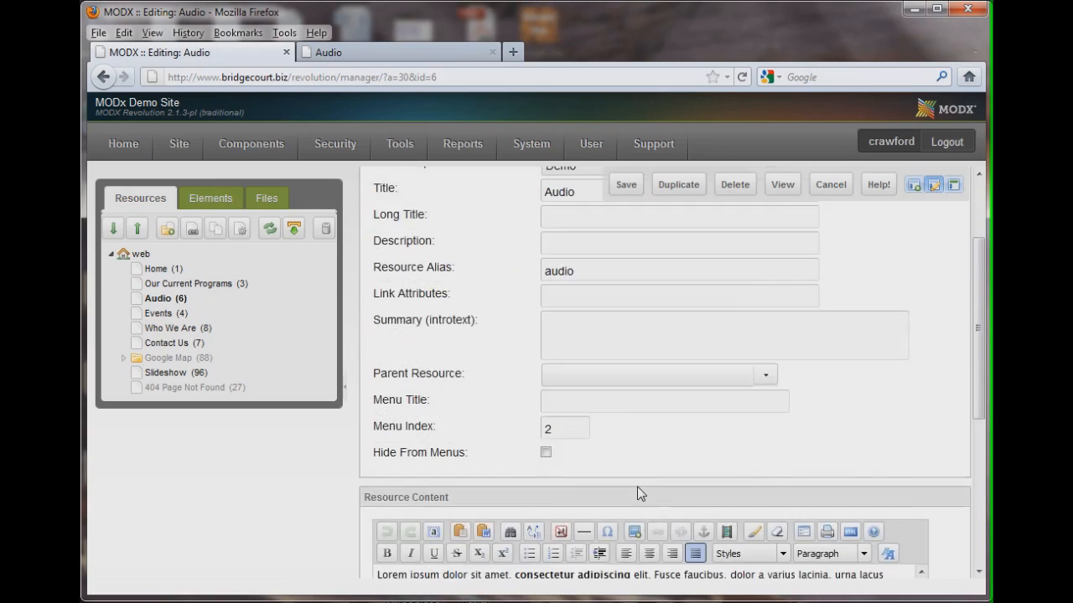
{"action": "scroll", "coordinate": [638, 488], "scroll_direction": "down", "scroll_amount": 4}
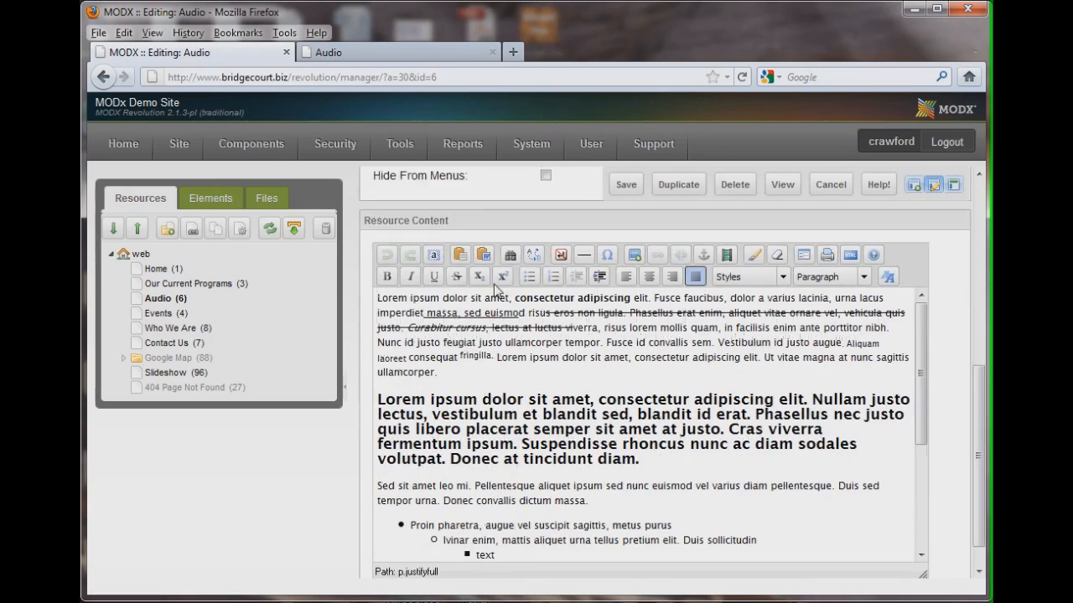
{"action": "left_click", "coordinate": [383, 55]}
{"action": "scroll", "coordinate": [338, 327], "scroll_direction": "down", "scroll_amount": 5}
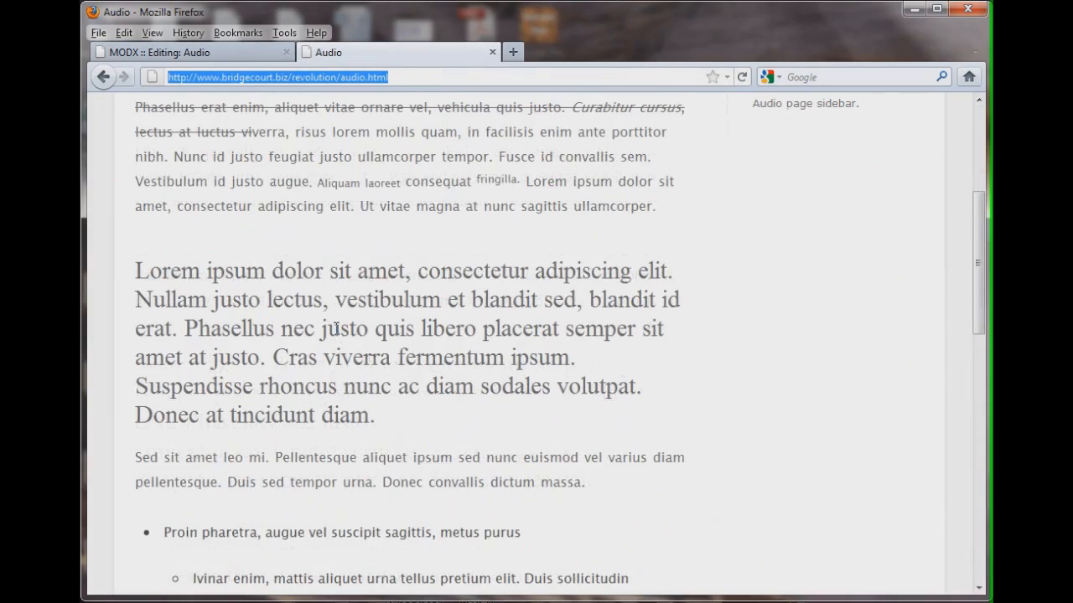
{"action": "scroll", "coordinate": [336, 328], "scroll_direction": "down", "scroll_amount": 13}
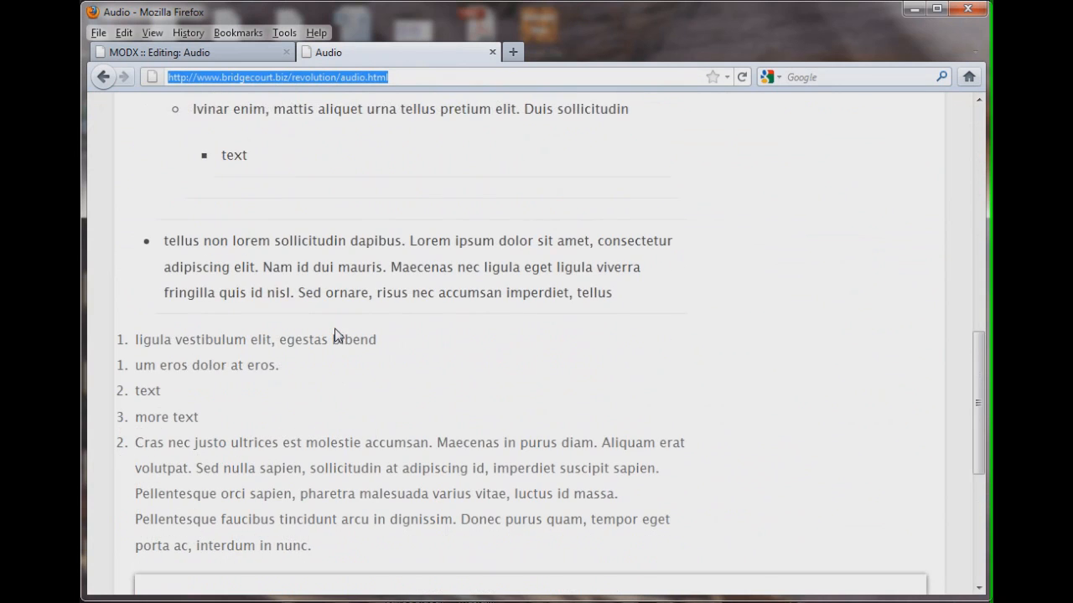
{"action": "scroll", "coordinate": [337, 332], "scroll_direction": "down", "scroll_amount": 2}
{"action": "scroll", "coordinate": [337, 333], "scroll_direction": "up", "scroll_amount": 2}
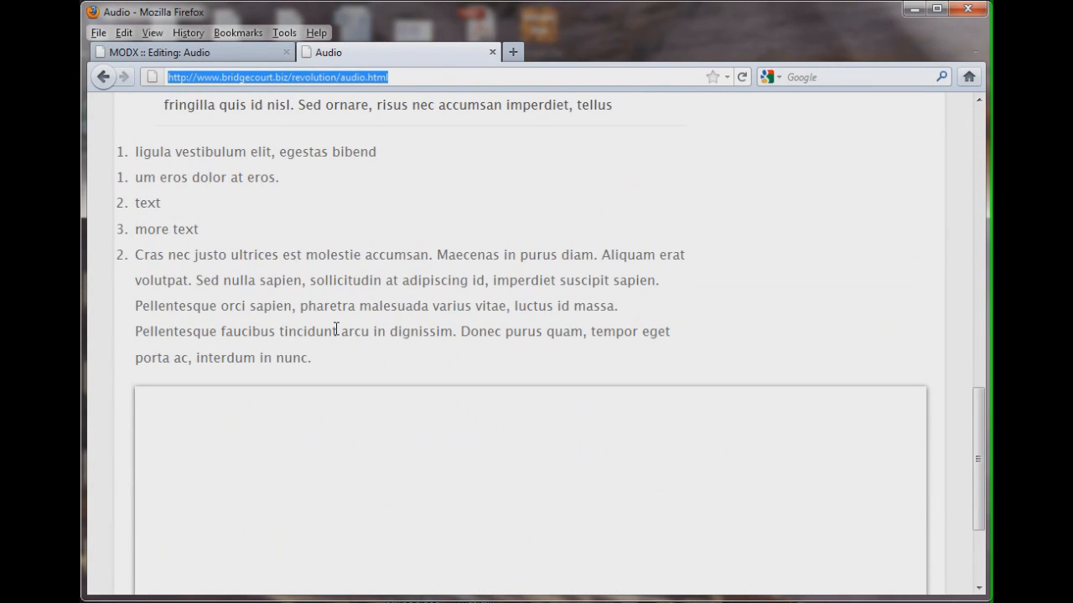
{"action": "left_click", "coordinate": [251, 52]}
{"action": "scroll", "coordinate": [536, 358], "scroll_direction": "up", "scroll_amount": 2}
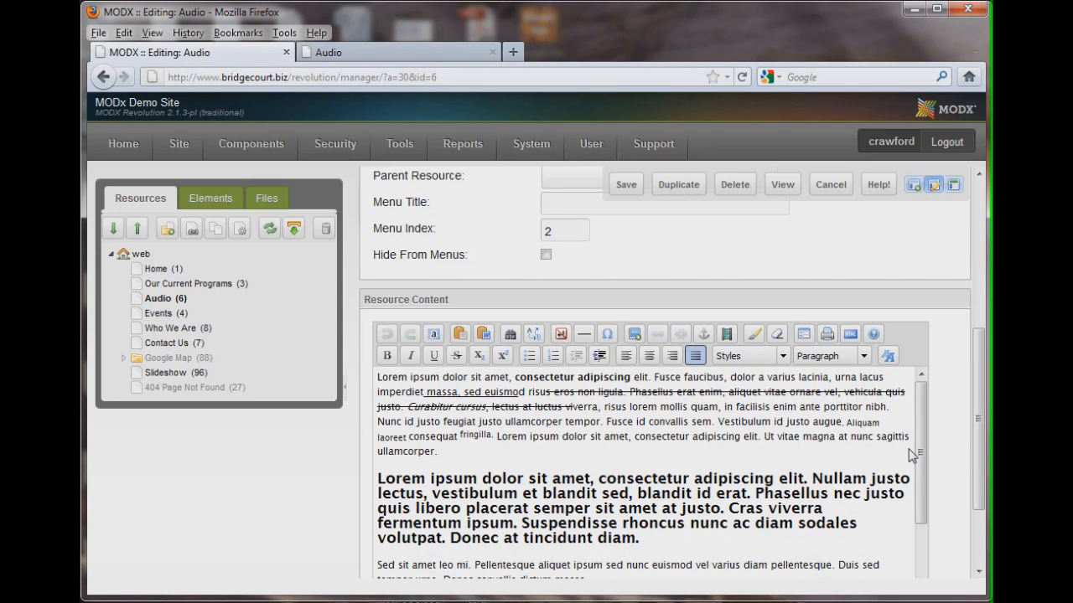
{"action": "scroll", "coordinate": [920, 478], "scroll_direction": "down", "scroll_amount": 3}
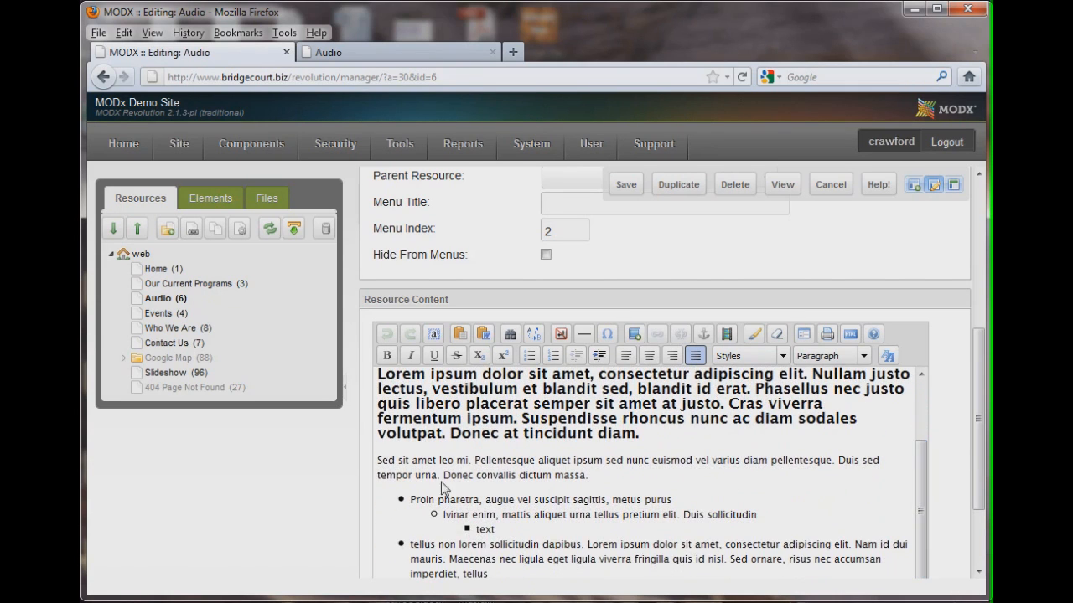
{"action": "left_click", "coordinate": [461, 514]}
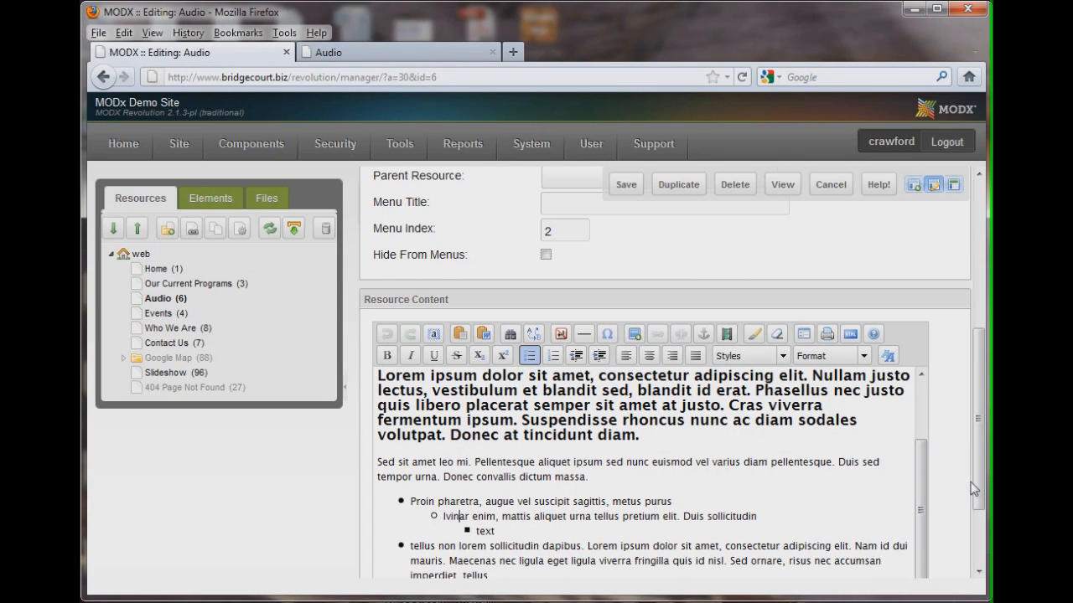
Scroll through the nested bullet and numbered lists further down the Audio resource content
{"action": "scroll", "coordinate": [980, 486], "scroll_direction": "down", "scroll_amount": 2}
{"action": "scroll", "coordinate": [978, 545], "scroll_direction": "down", "scroll_amount": 1}
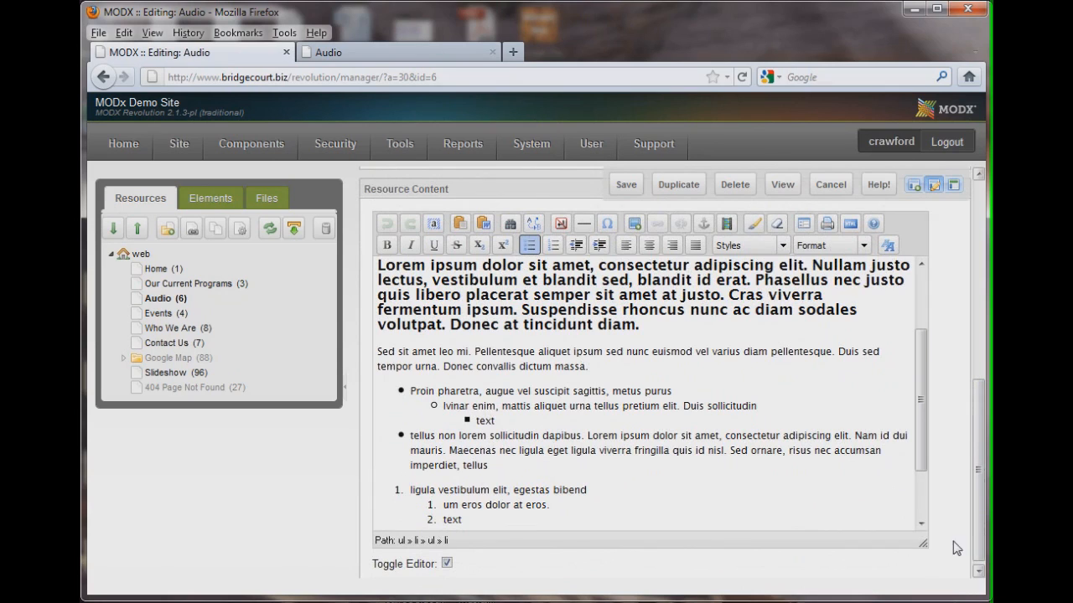
{"action": "left_click", "coordinate": [404, 489]}
{"action": "left_click_drag", "start_coordinate": [920, 400], "coordinate": [920, 444]}
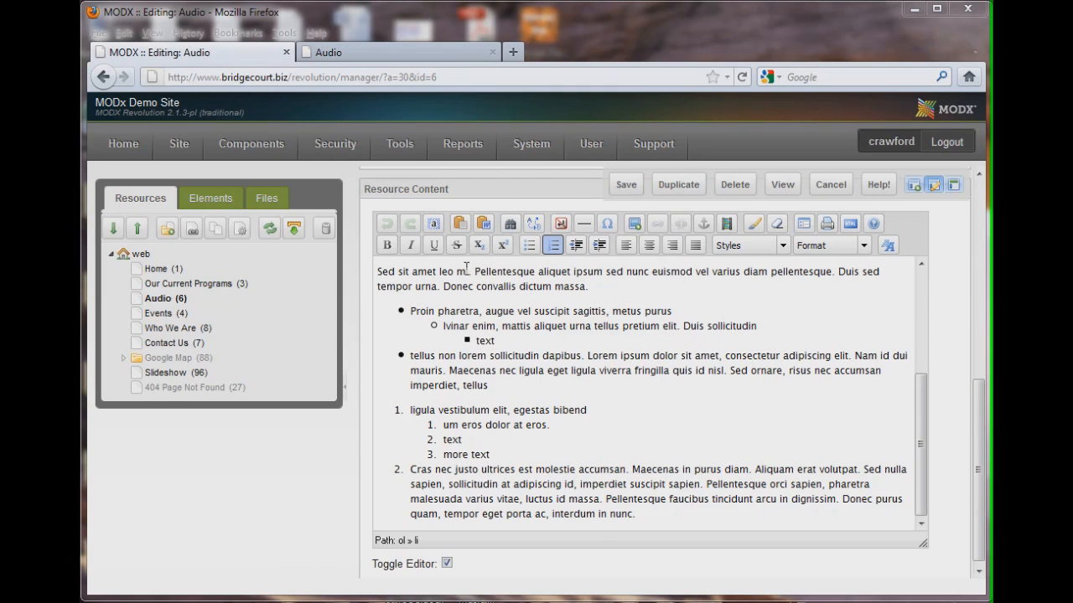
Select the word "Pellentesque" and open the CSS style dialog, browsing its font, size and size-unit options
{"action": "left_click_drag", "start_coordinate": [475, 271], "coordinate": [536, 271]}
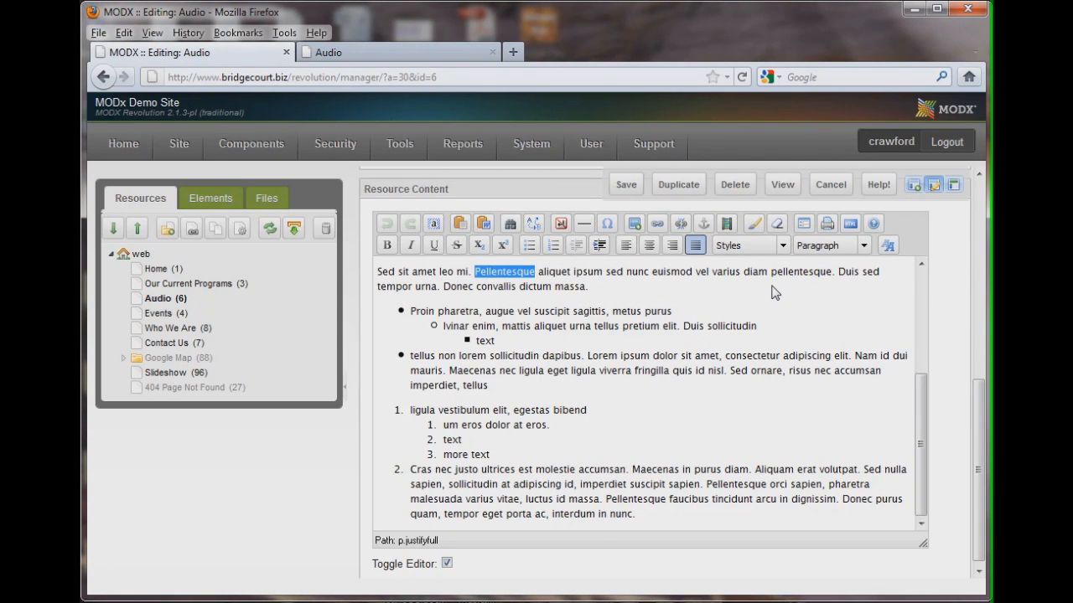
{"action": "left_click", "coordinate": [887, 245]}
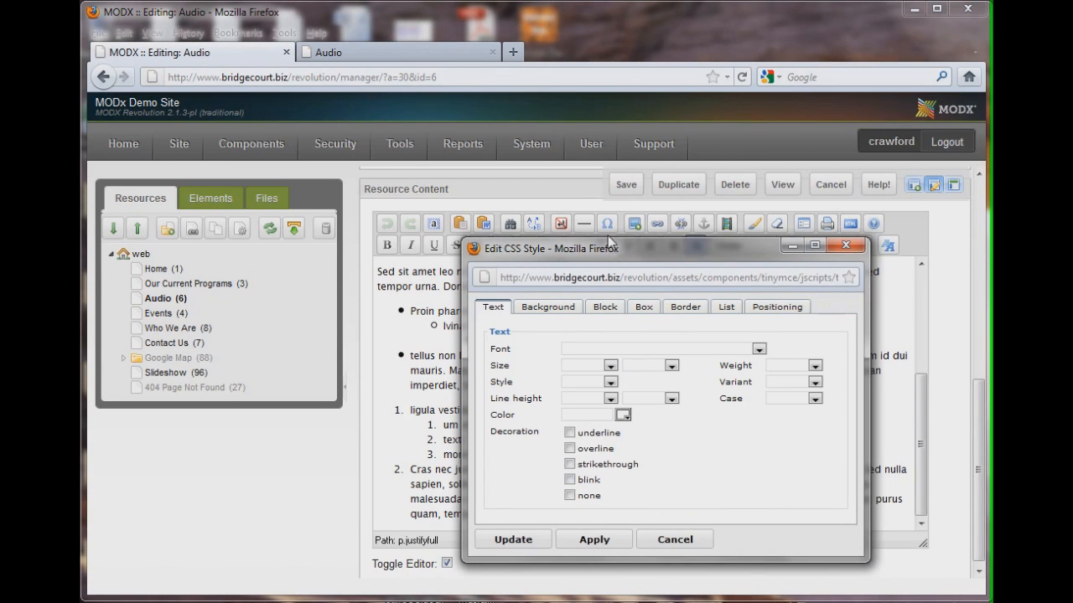
{"action": "left_click_drag", "start_coordinate": [615, 253], "coordinate": [593, 216]}
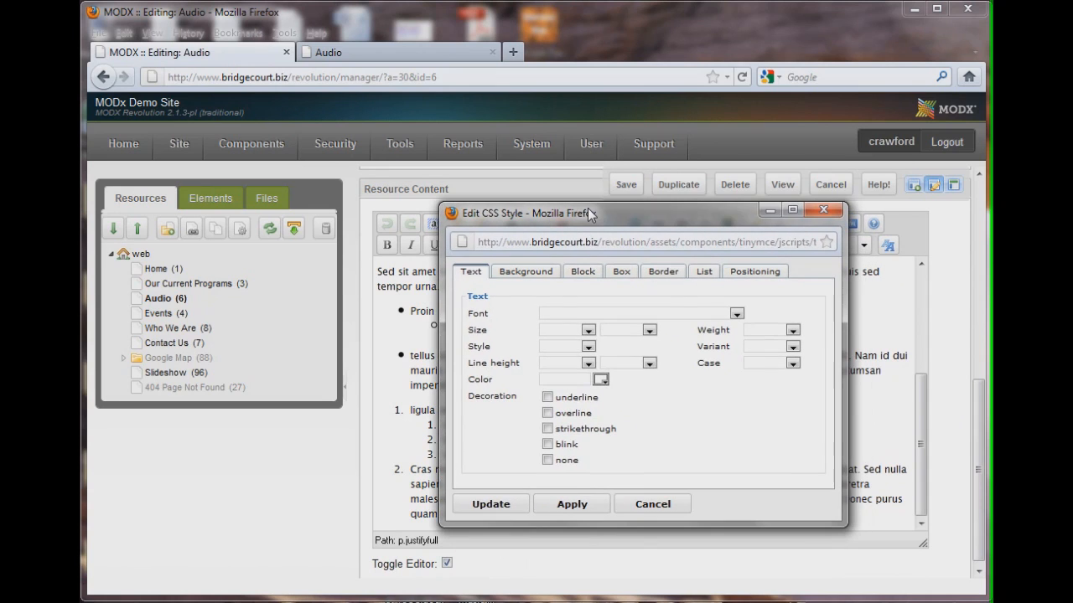
{"action": "left_click", "coordinate": [735, 314]}
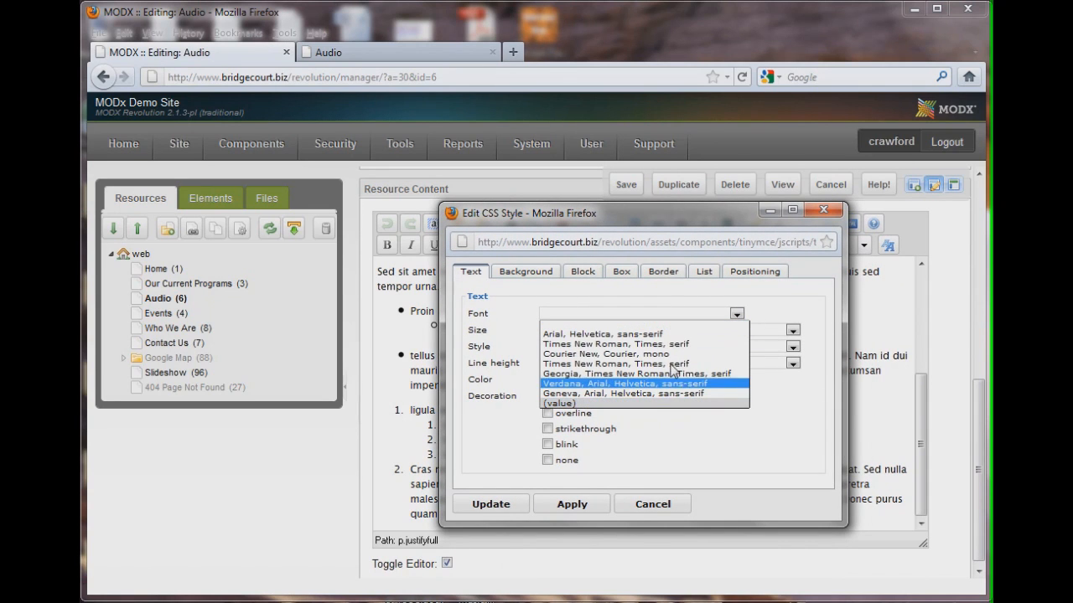
{"action": "left_click", "coordinate": [716, 432]}
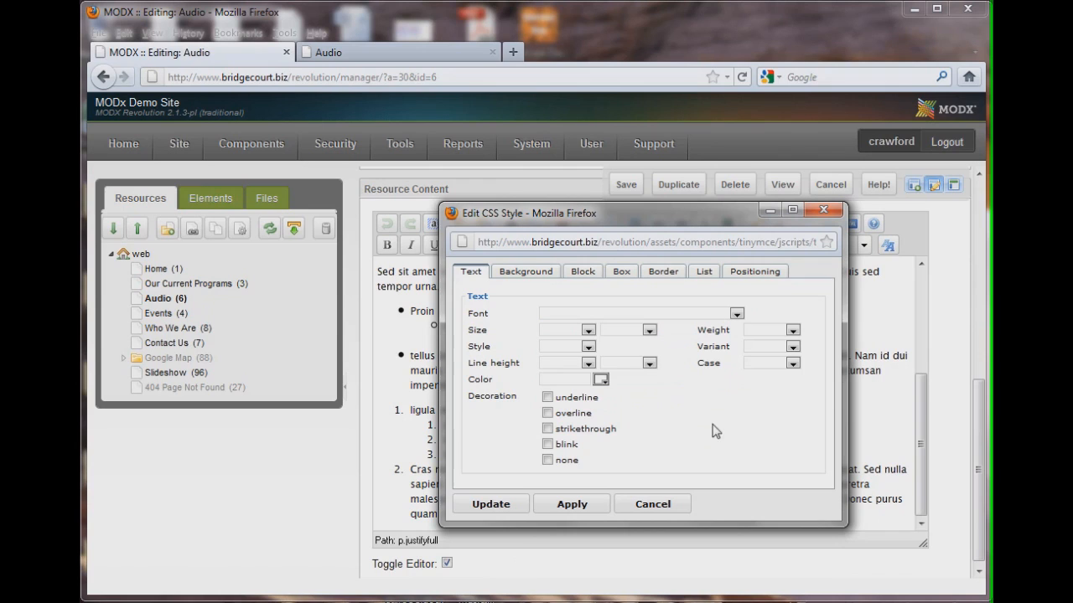
{"action": "left_click", "coordinate": [587, 330]}
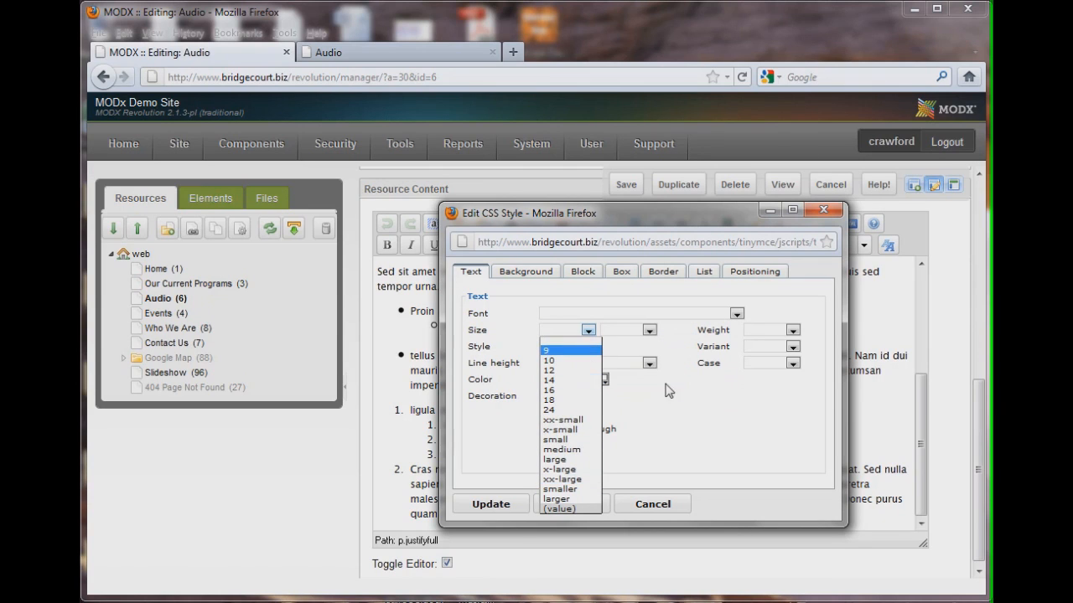
{"action": "left_click", "coordinate": [689, 412]}
{"action": "left_click", "coordinate": [649, 330]}
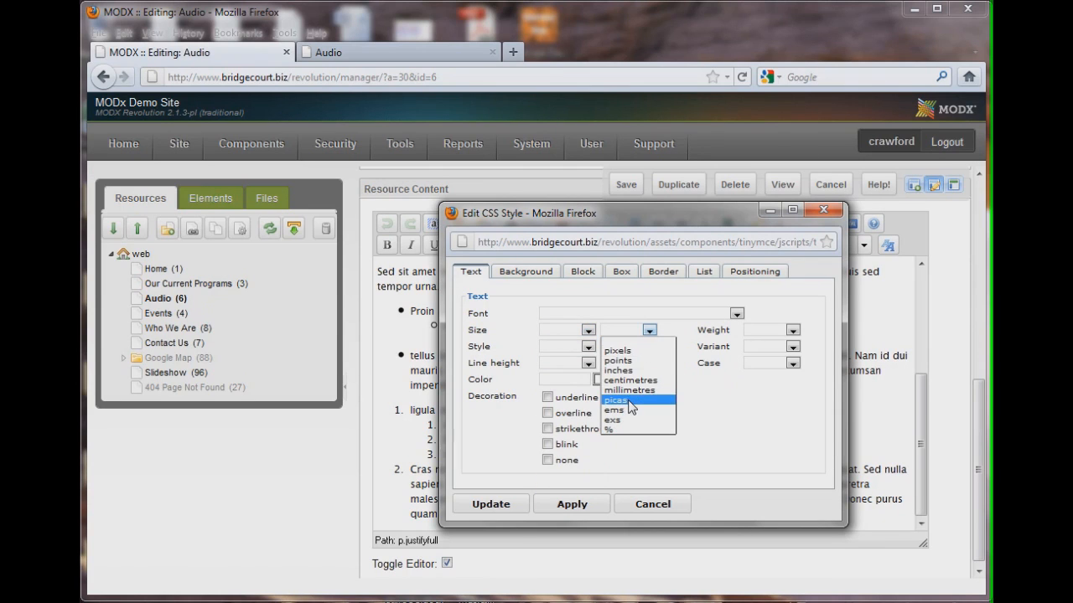
{"action": "left_click", "coordinate": [741, 434]}
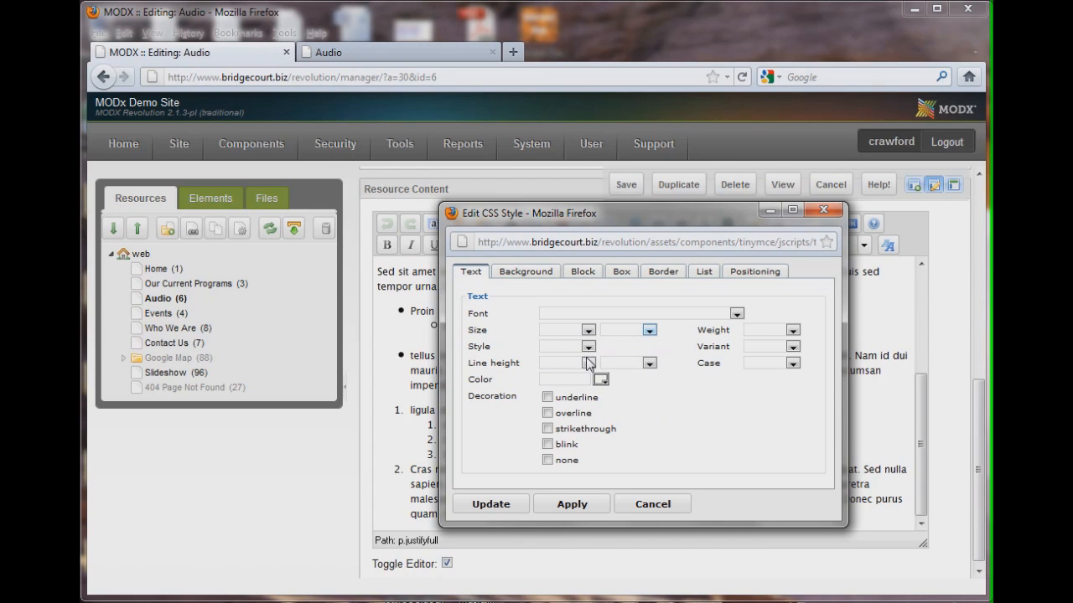
Browse the colour picker, weight and case options and the Background and Border tabs, then cancel the CSS style dialog
{"action": "left_click", "coordinate": [601, 381]}
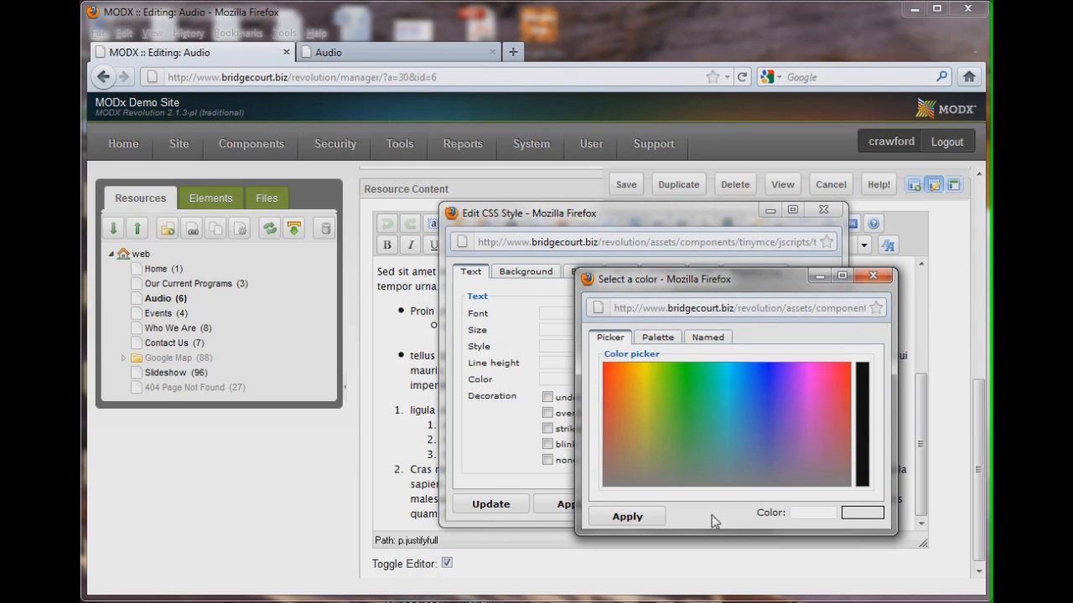
{"action": "left_click", "coordinate": [873, 278]}
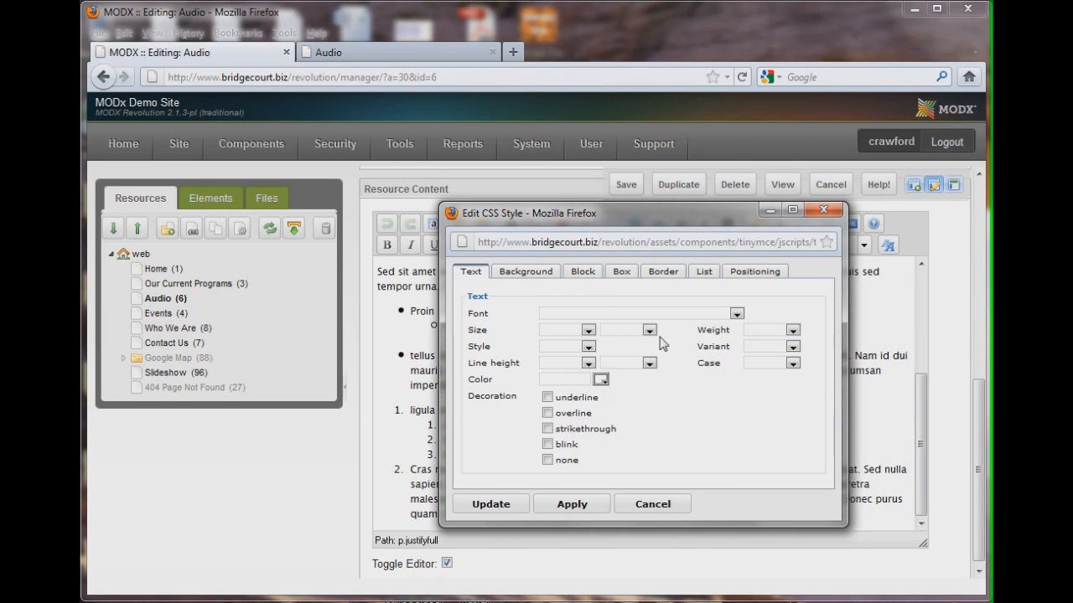
{"action": "left_click", "coordinate": [791, 331]}
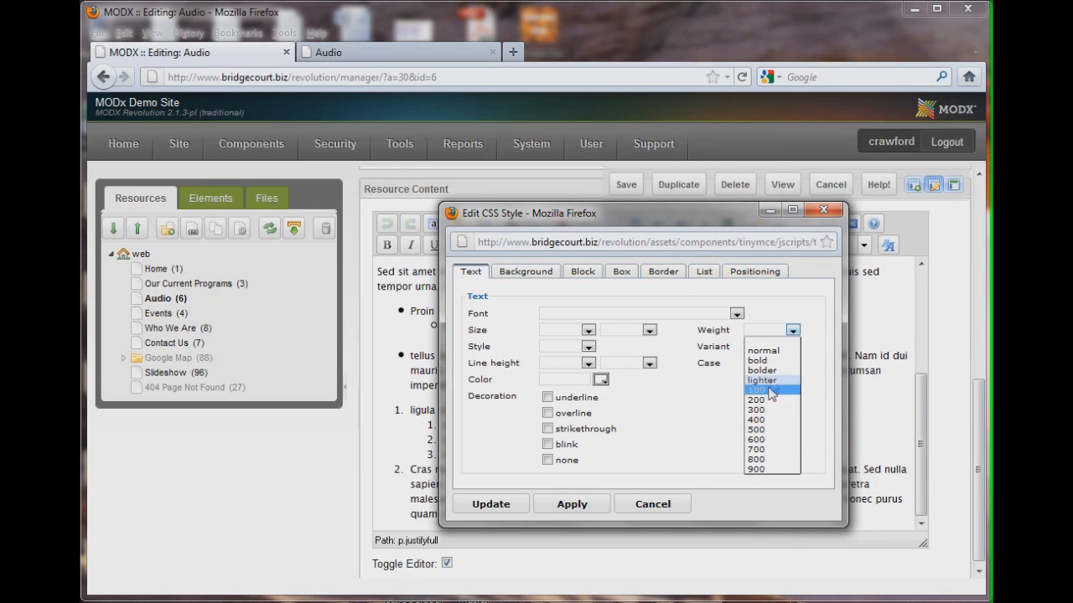
{"action": "left_click", "coordinate": [677, 390]}
{"action": "left_click", "coordinate": [793, 365]}
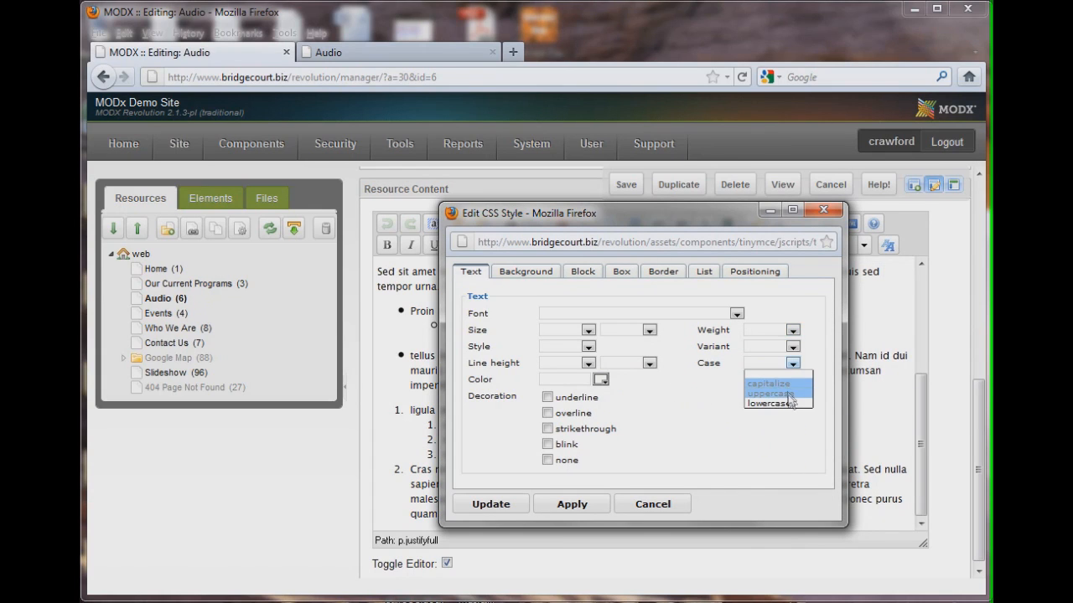
{"action": "left_click", "coordinate": [697, 406]}
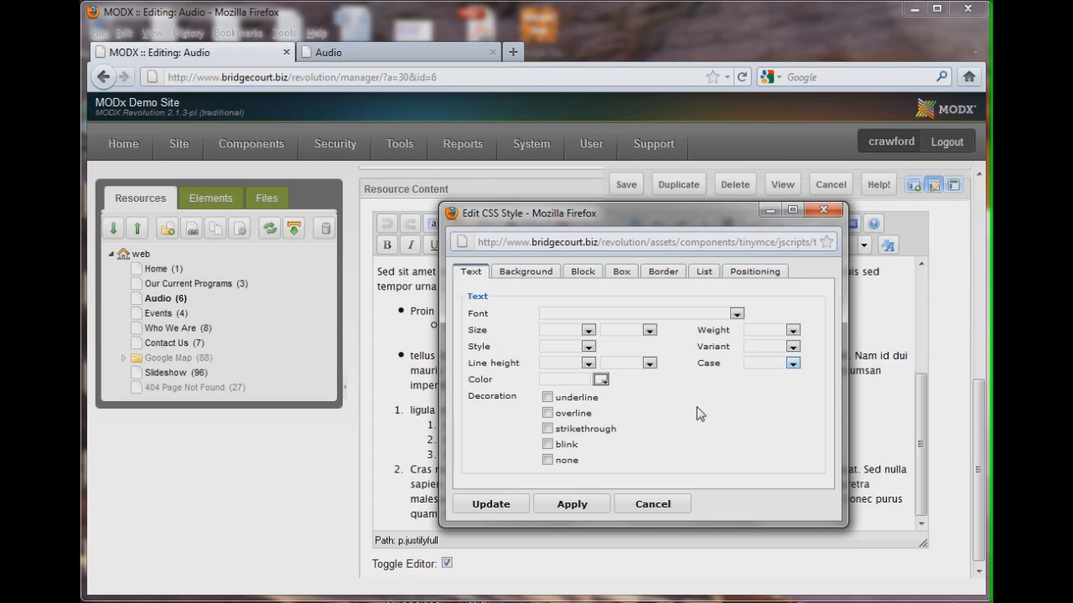
{"action": "left_click", "coordinate": [528, 272]}
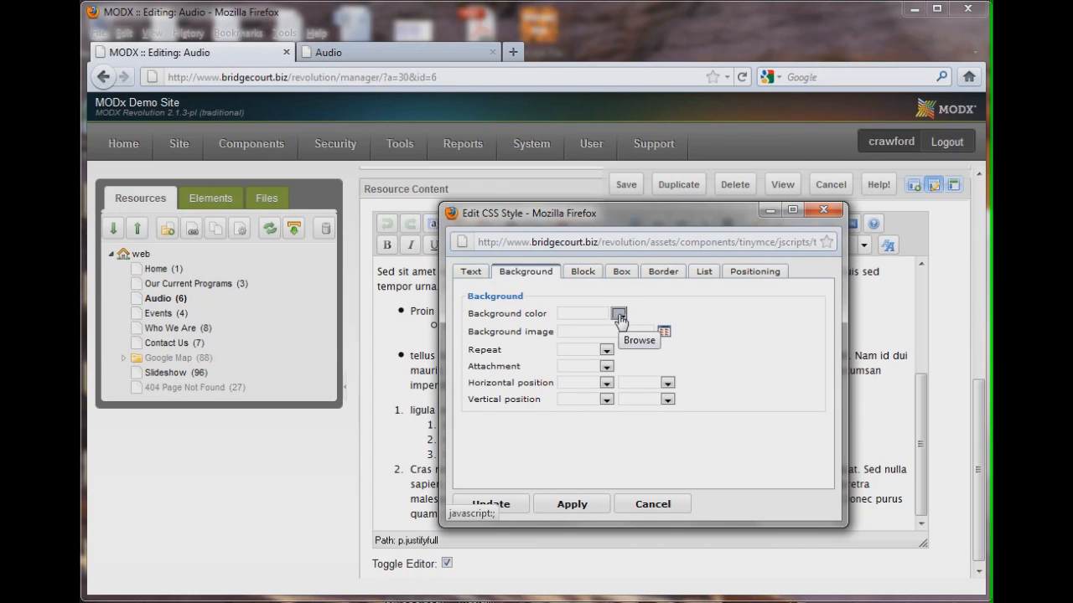
{"action": "left_click", "coordinate": [645, 275]}
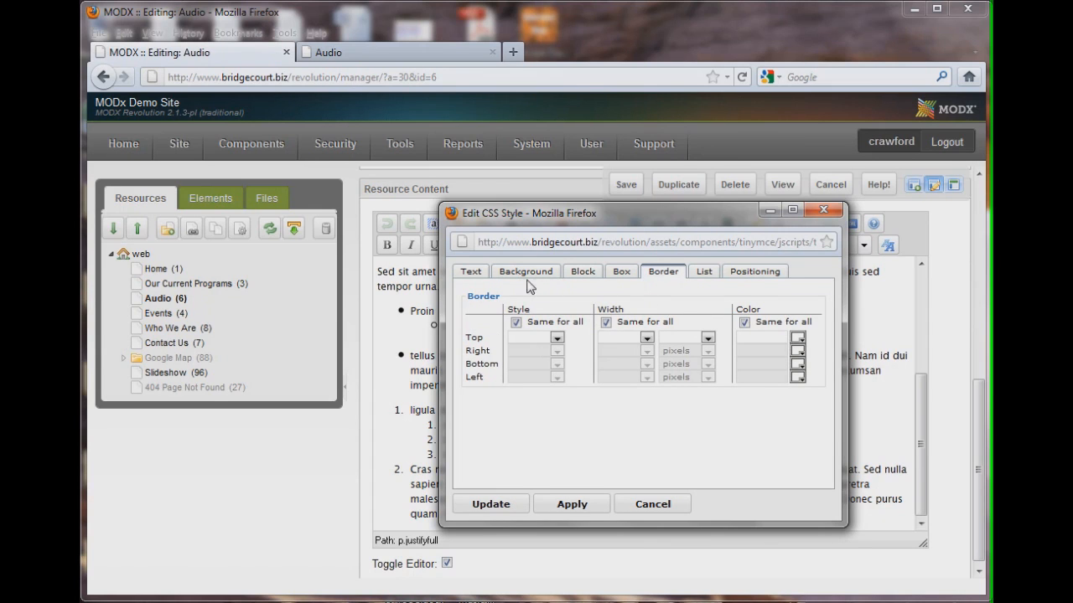
{"action": "left_click", "coordinate": [473, 275]}
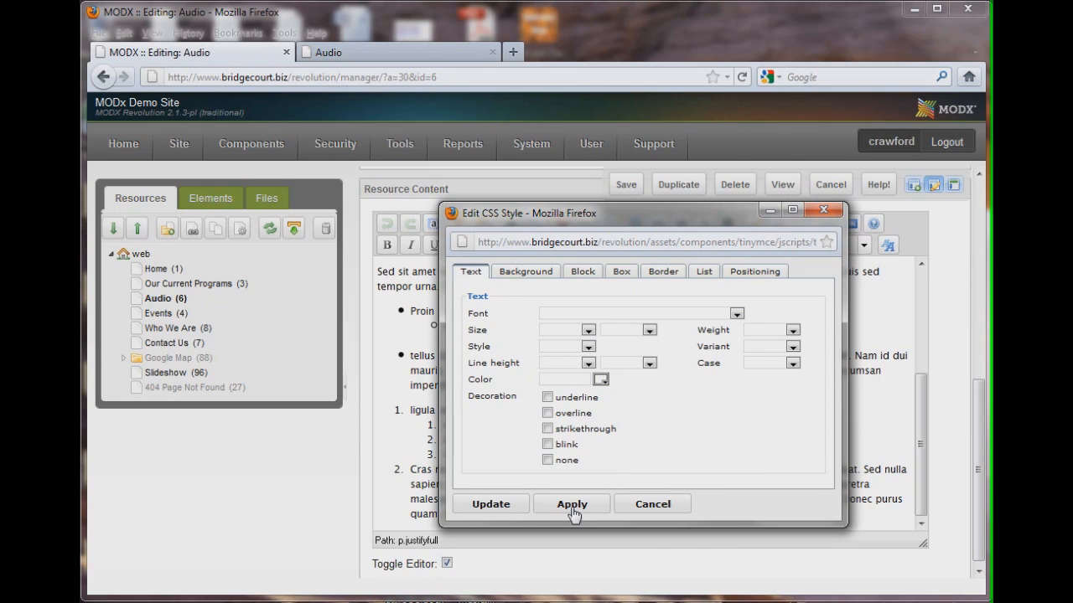
{"action": "left_click", "coordinate": [654, 506]}
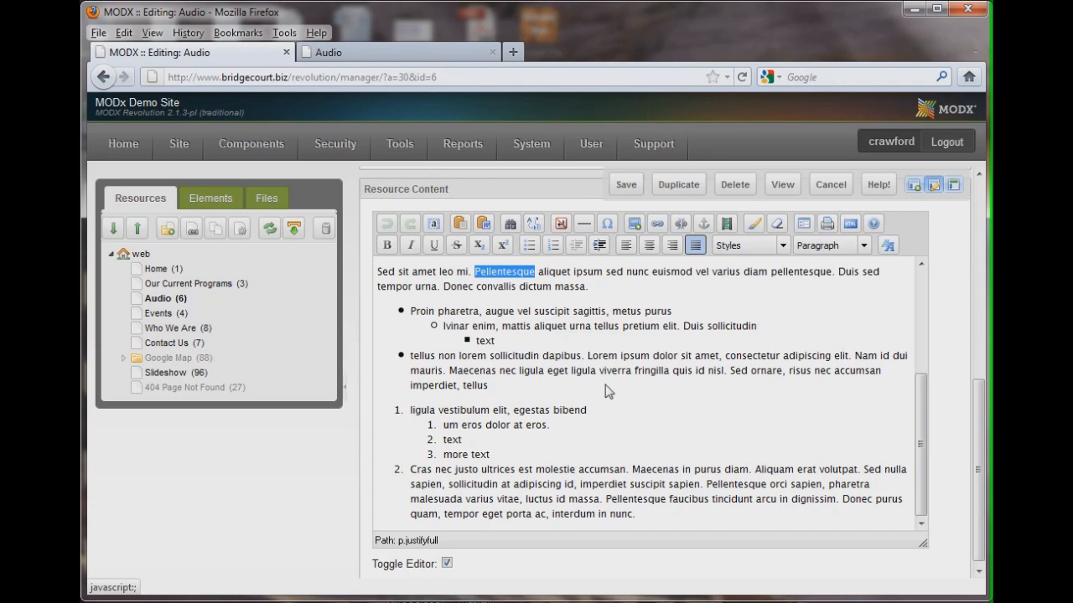
Place the cursor at the start of the content and open the image browser at assets/content/images
{"action": "scroll", "coordinate": [632, 405], "scroll_direction": "up", "scroll_amount": 4}
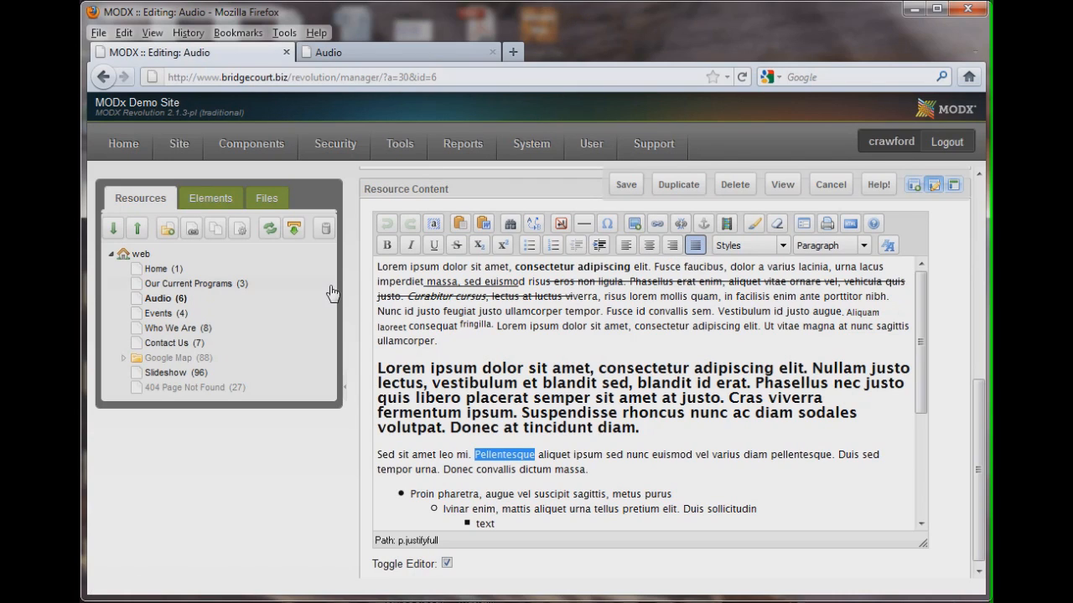
{"action": "left_click", "coordinate": [379, 275]}
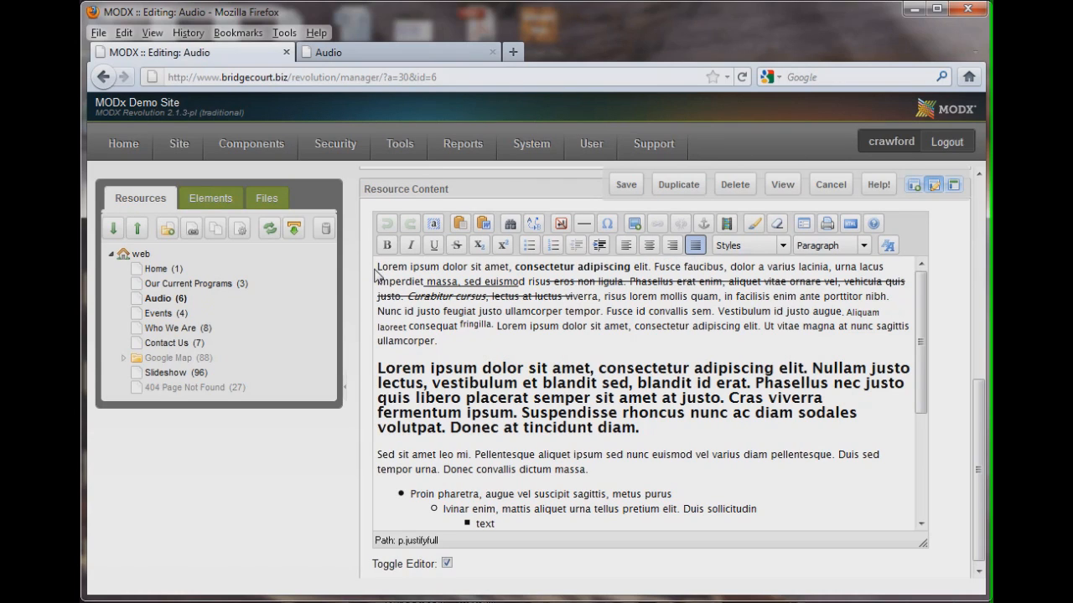
{"action": "left_click", "coordinate": [634, 224]}
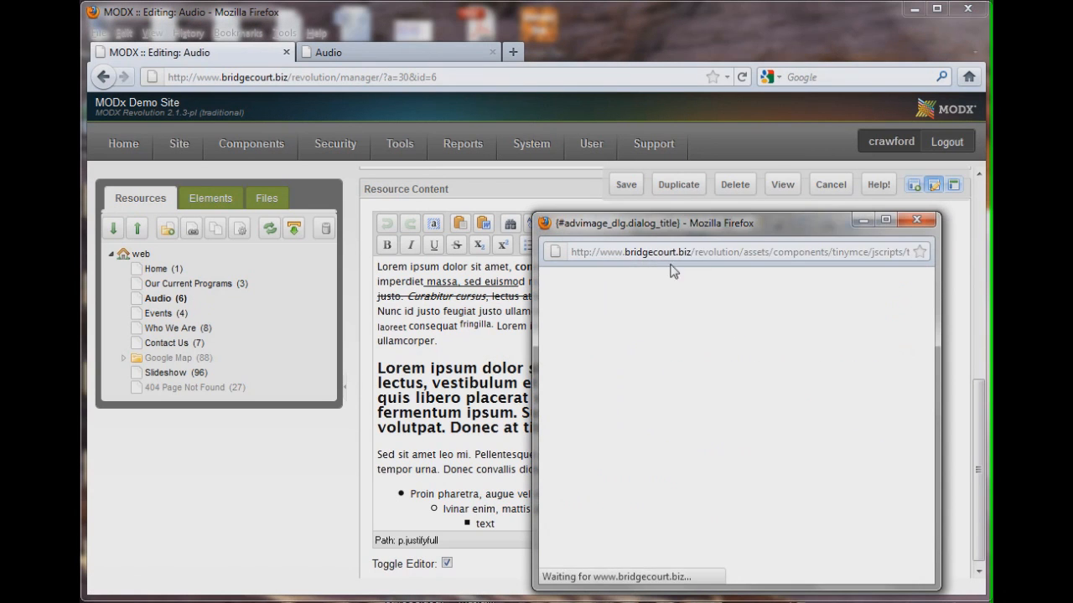
{"action": "left_click_drag", "start_coordinate": [742, 228], "coordinate": [470, 128]}
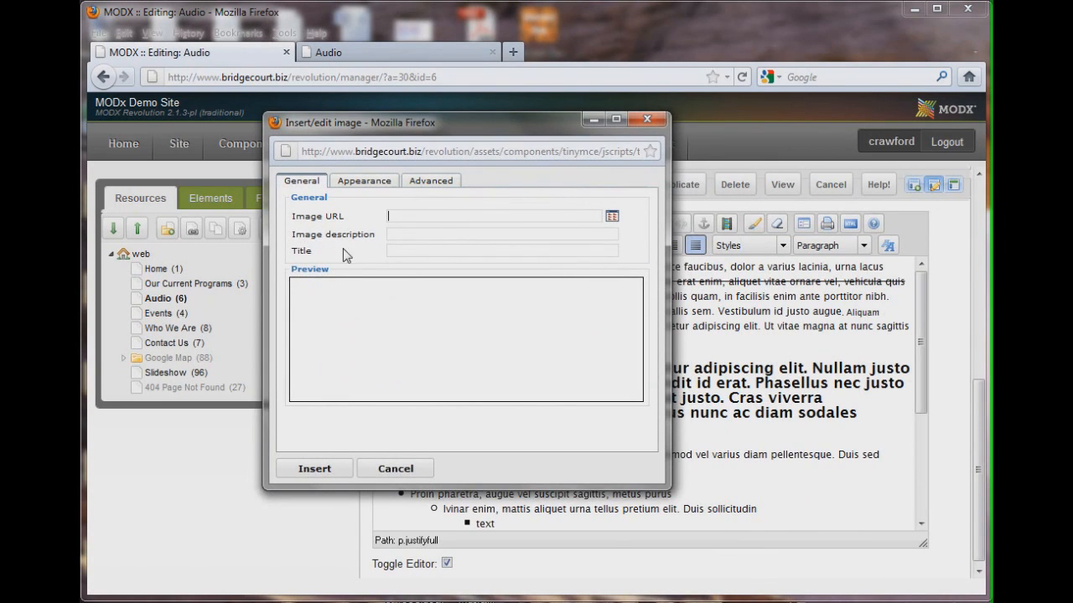
{"action": "left_click", "coordinate": [420, 217]}
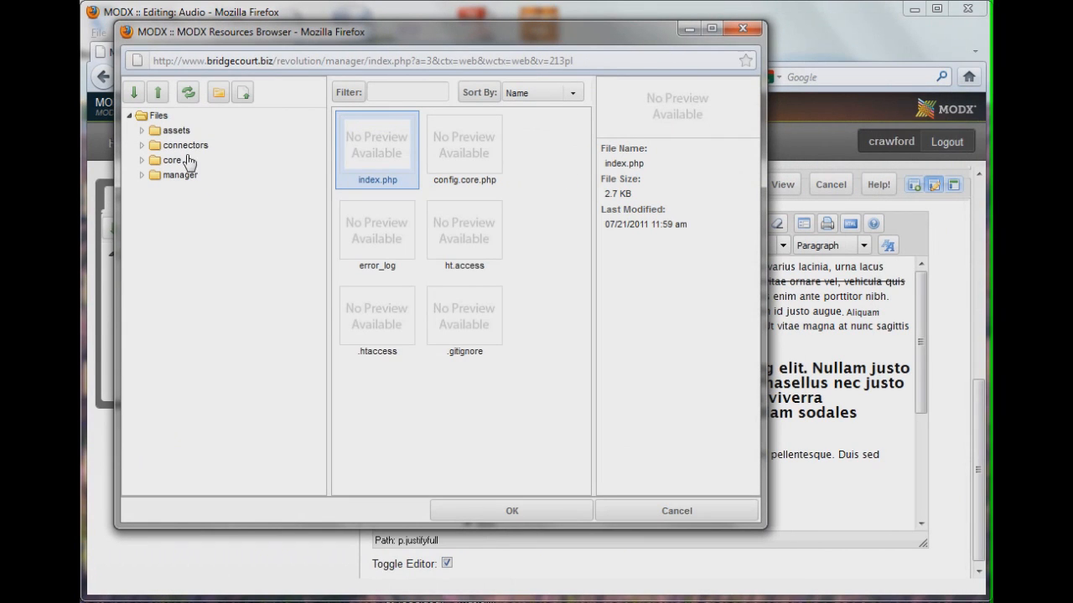
{"action": "left_click", "coordinate": [142, 131]}
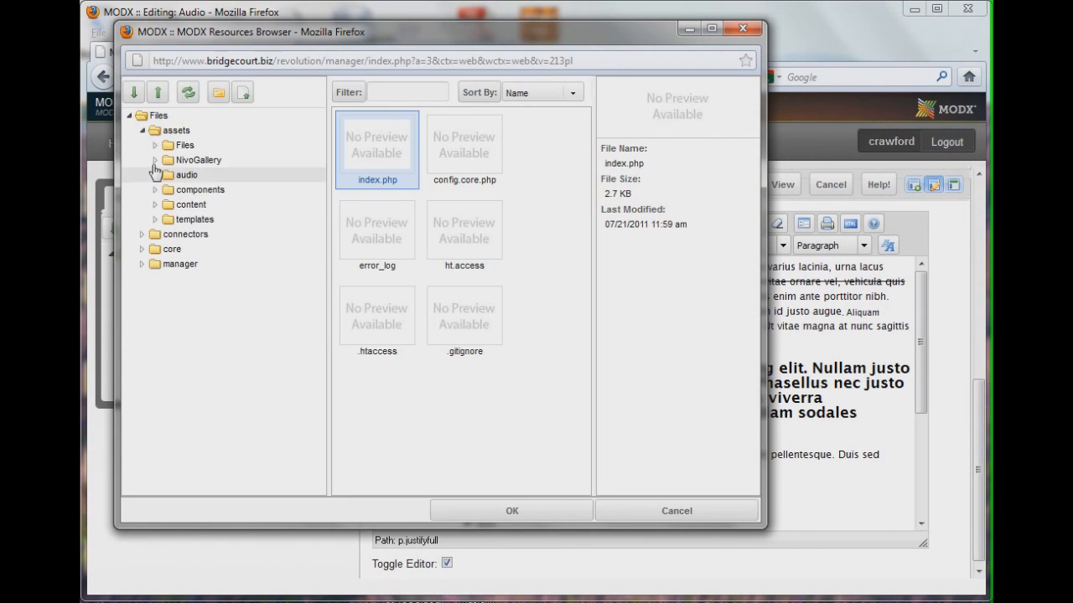
{"action": "left_click", "coordinate": [155, 205]}
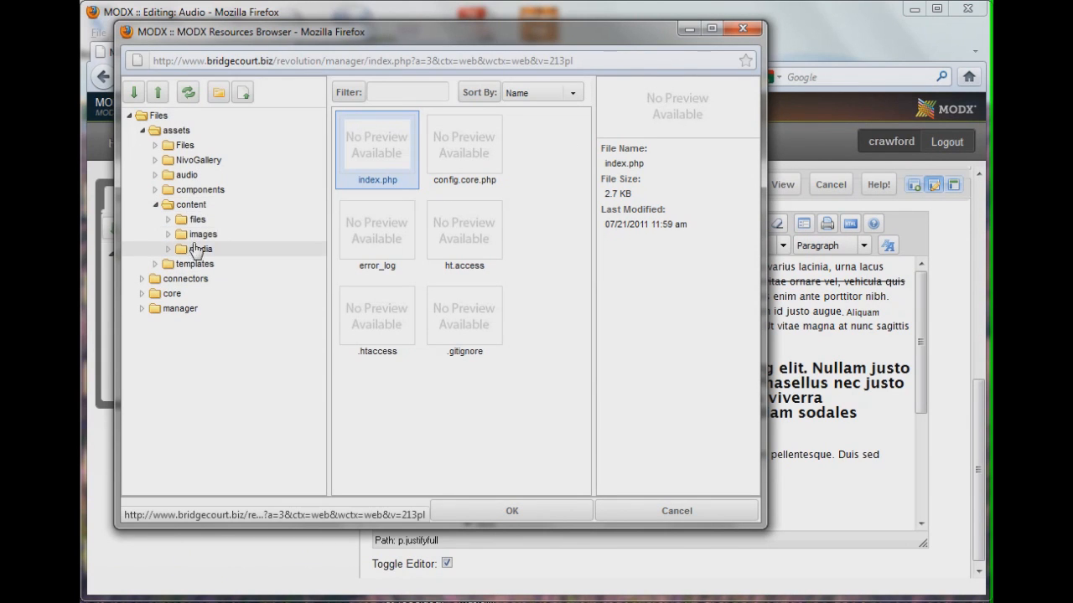
{"action": "left_click", "coordinate": [194, 241]}
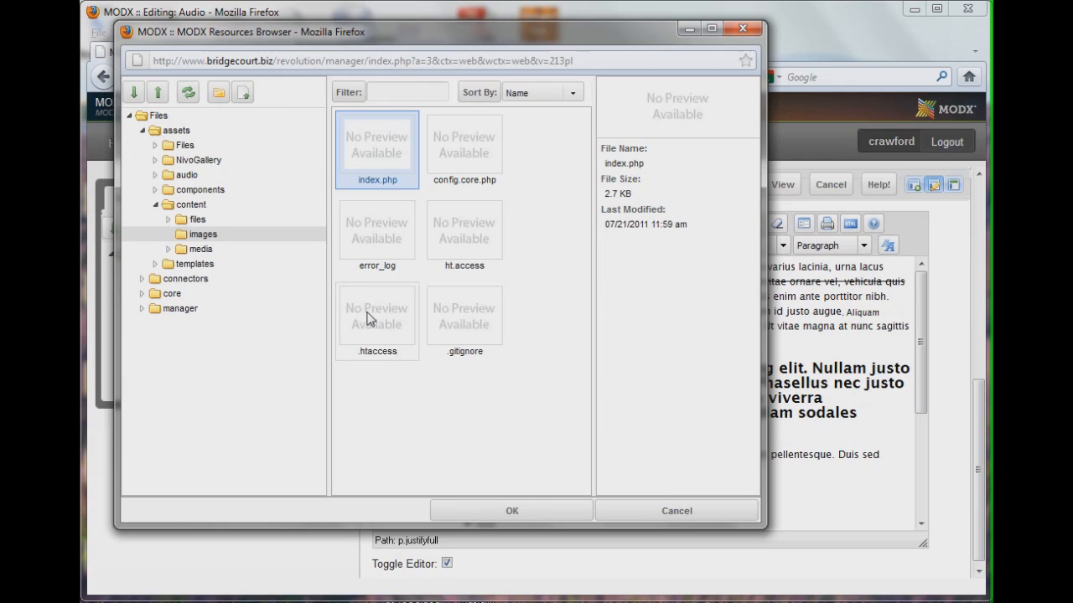
{"action": "left_click", "coordinate": [200, 235]}
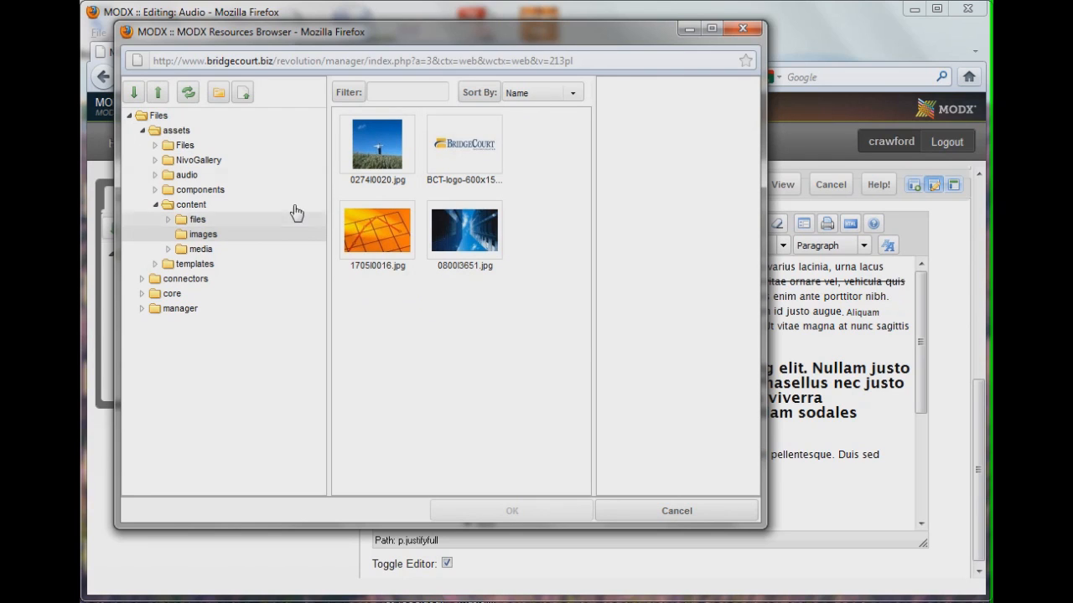
{"action": "left_click", "coordinate": [243, 93]}
{"action": "left_click", "coordinate": [248, 406]}
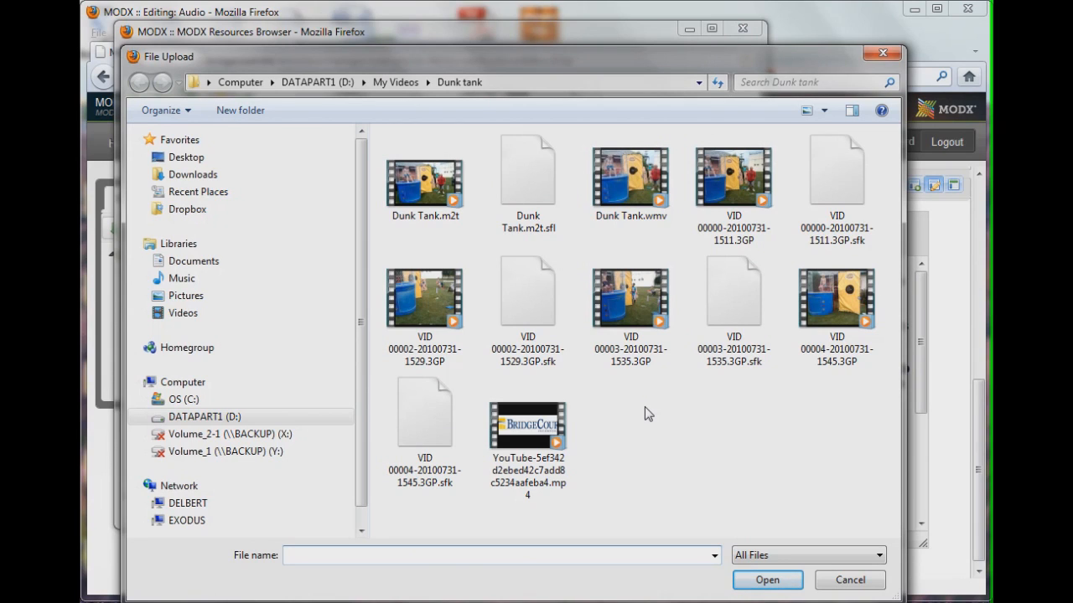
{"action": "left_click", "coordinate": [867, 580]}
{"action": "left_click", "coordinate": [464, 403]}
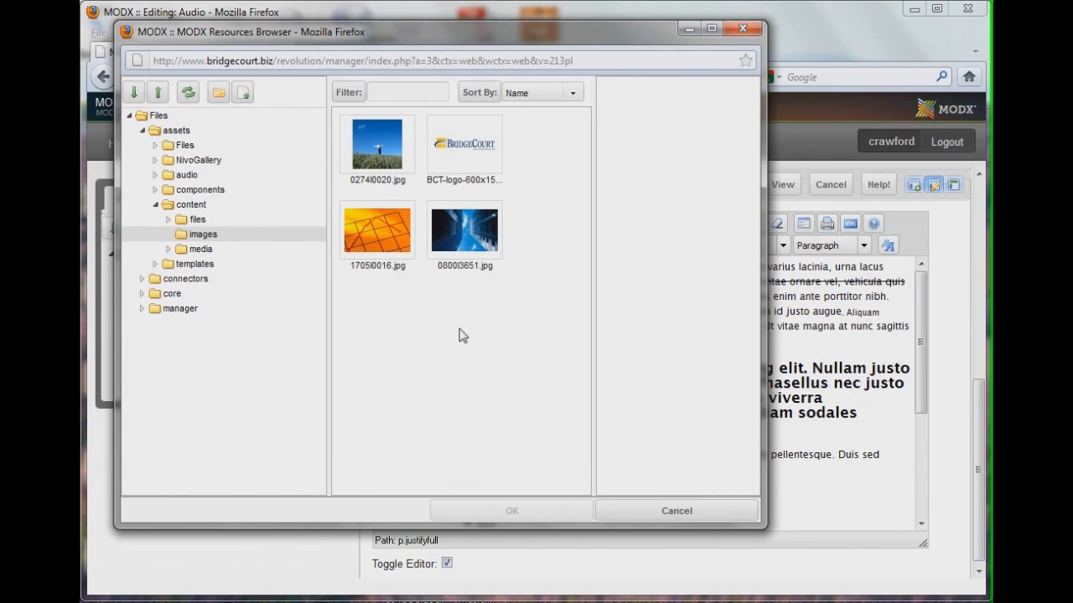
Insert the image 0274l0020.jpg at the start of the content without an image description
{"action": "double_click", "coordinate": [387, 140]}
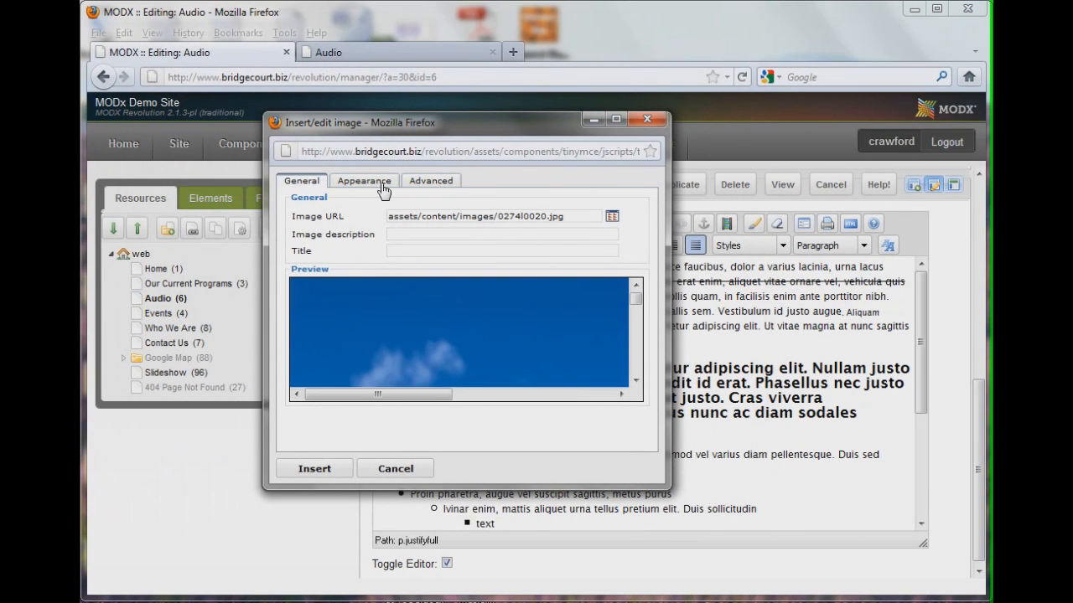
{"action": "left_click", "coordinate": [319, 473]}
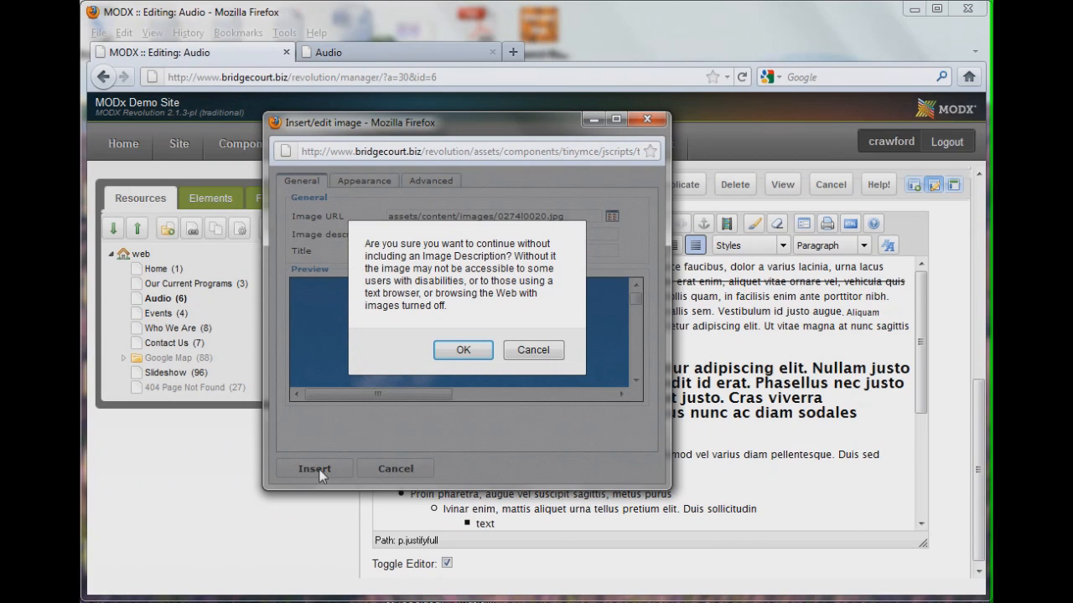
{"action": "left_click", "coordinate": [458, 350]}
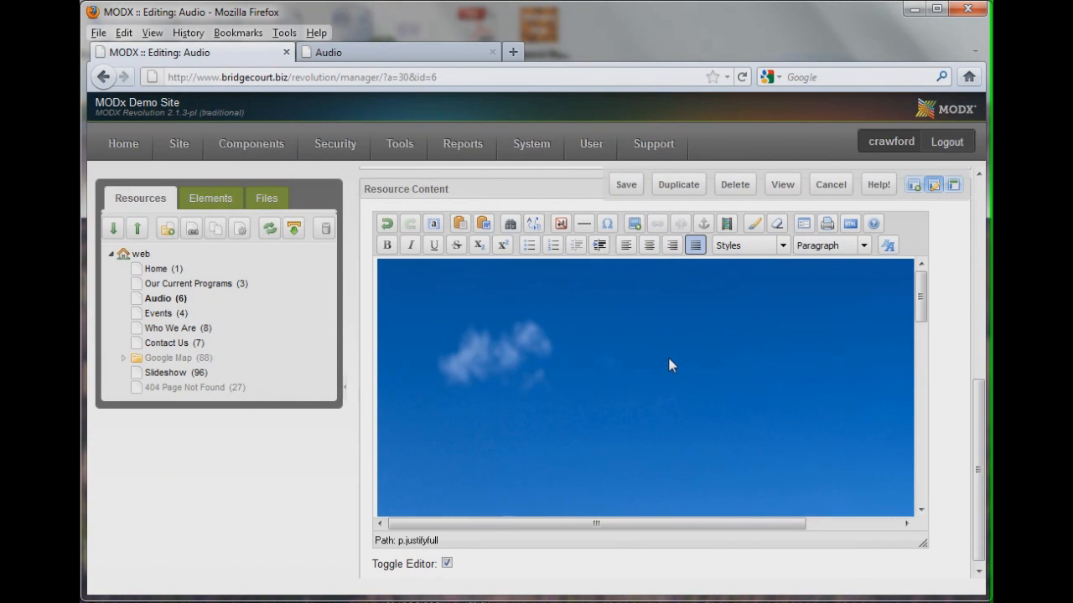
Resize the inserted image to 250 × 250 px in its image properties and apply without a description
{"action": "left_click", "coordinate": [470, 337]}
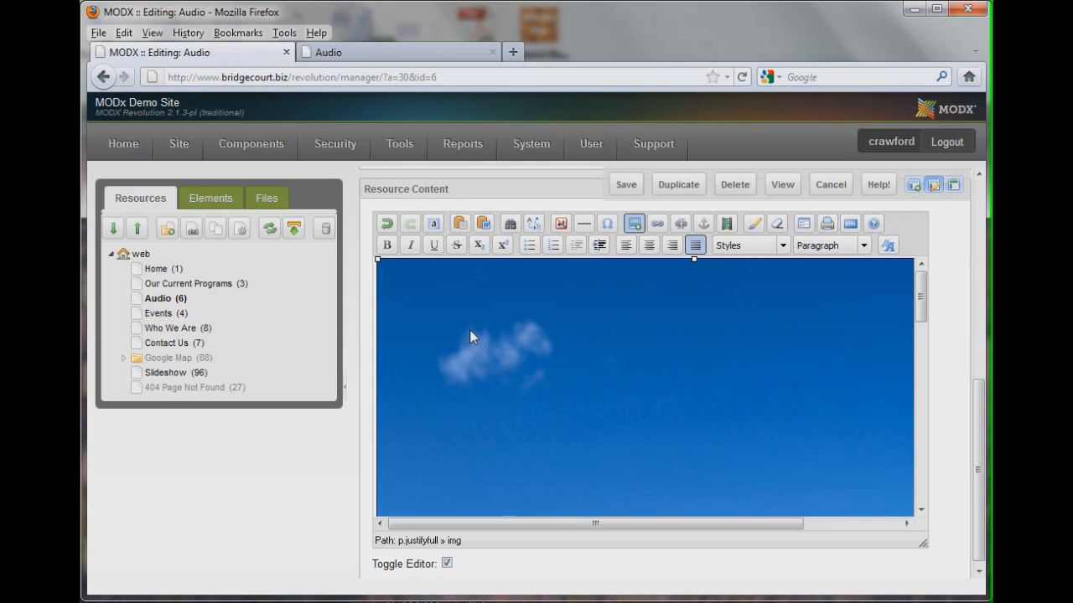
{"action": "right_click", "coordinate": [523, 344]}
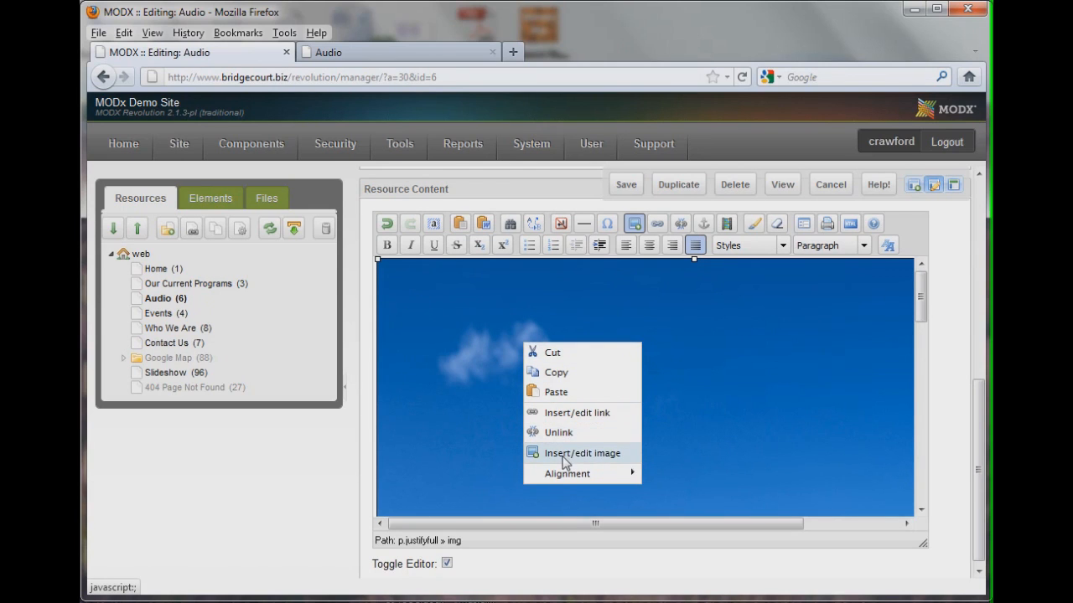
{"action": "left_click", "coordinate": [609, 463]}
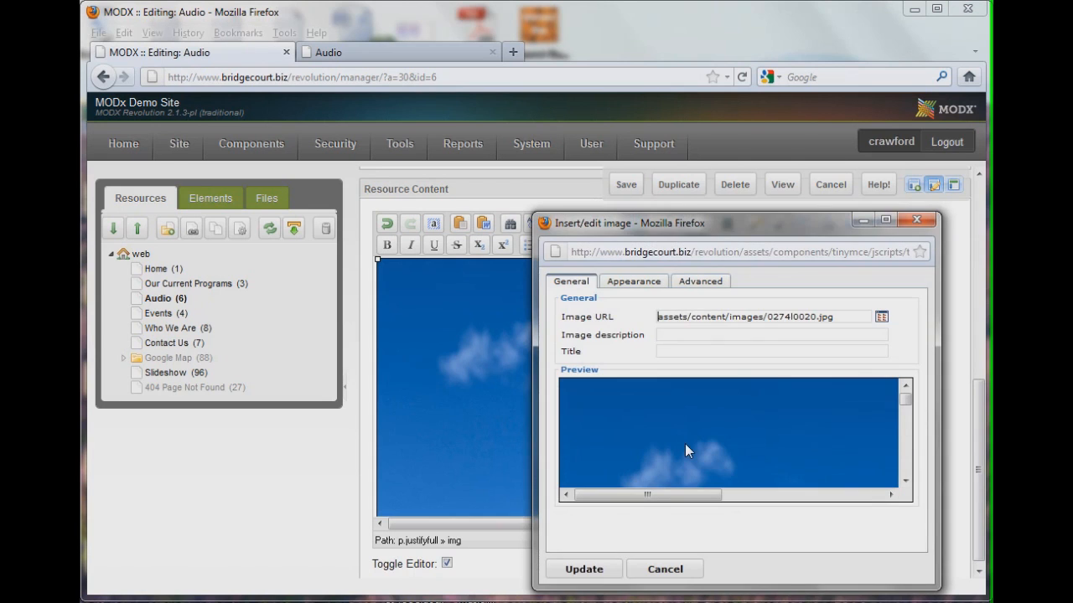
{"action": "left_click_drag", "start_coordinate": [744, 222], "coordinate": [540, 149]}
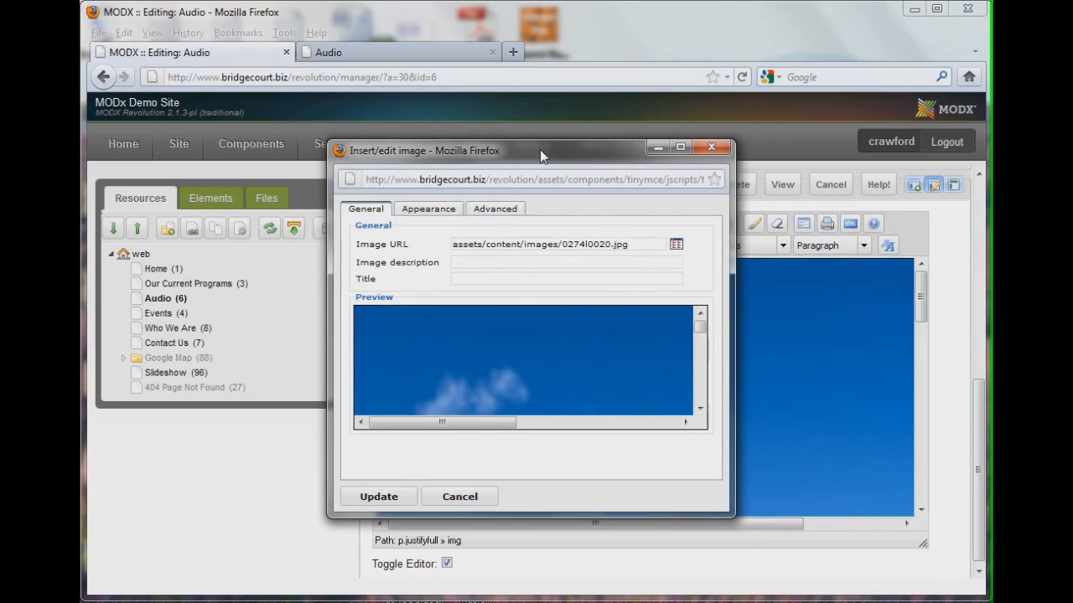
{"action": "left_click", "coordinate": [424, 211]}
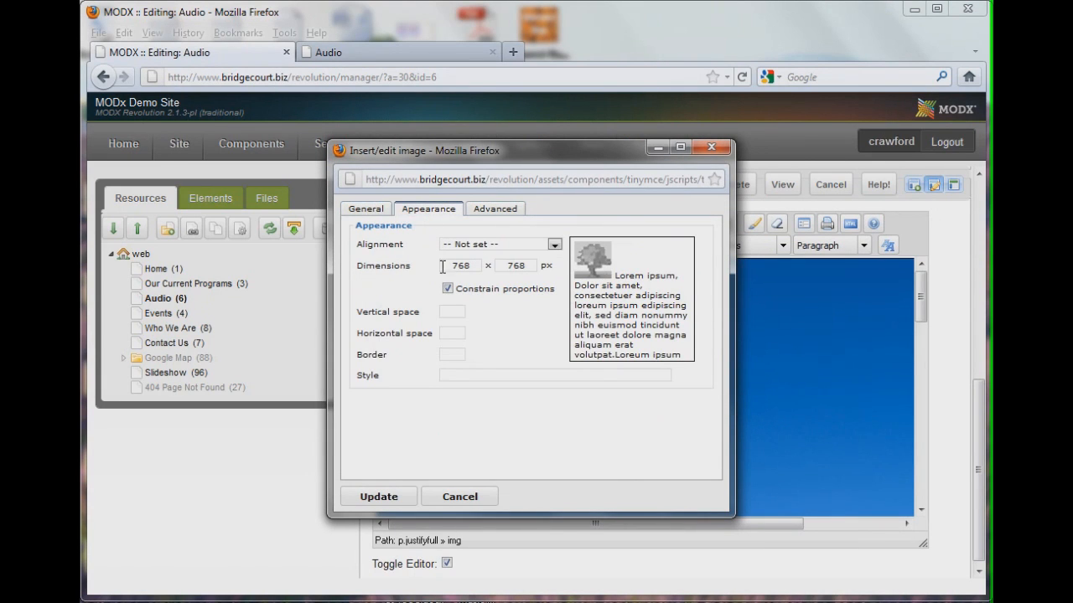
{"action": "left_click_drag", "start_coordinate": [479, 267], "coordinate": [346, 265]}
{"action": "type", "text": "250"}
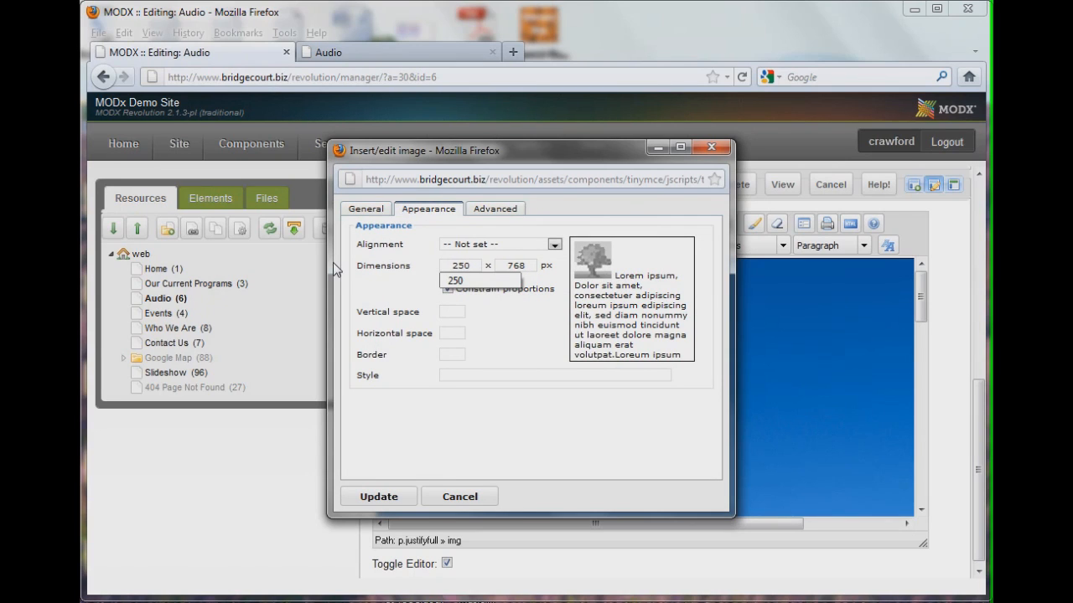
{"action": "key", "text": "Tab"}
{"action": "left_click", "coordinate": [387, 498]}
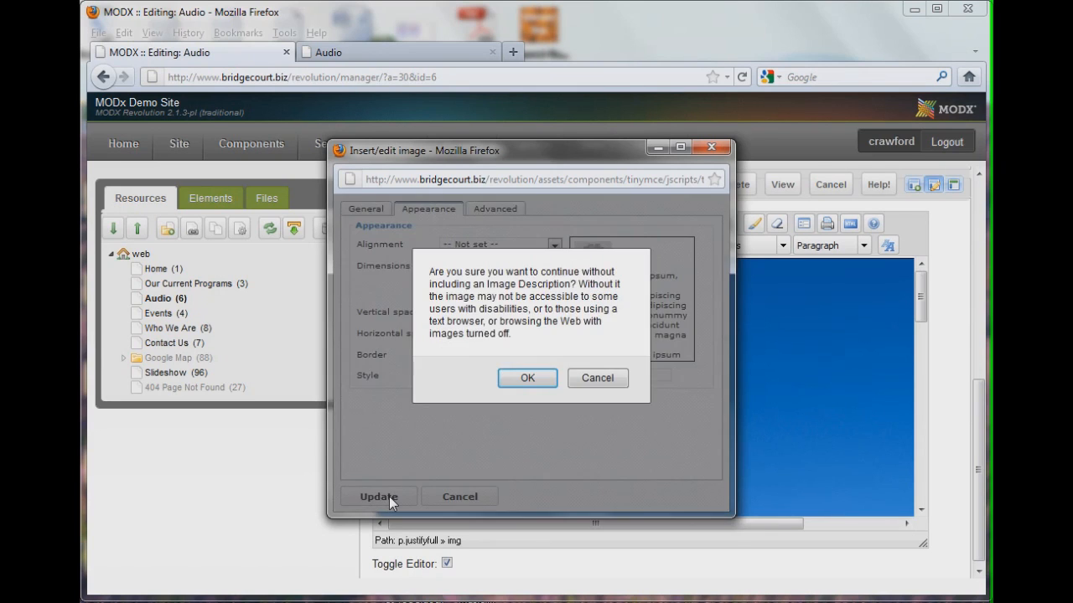
{"action": "left_click", "coordinate": [502, 377]}
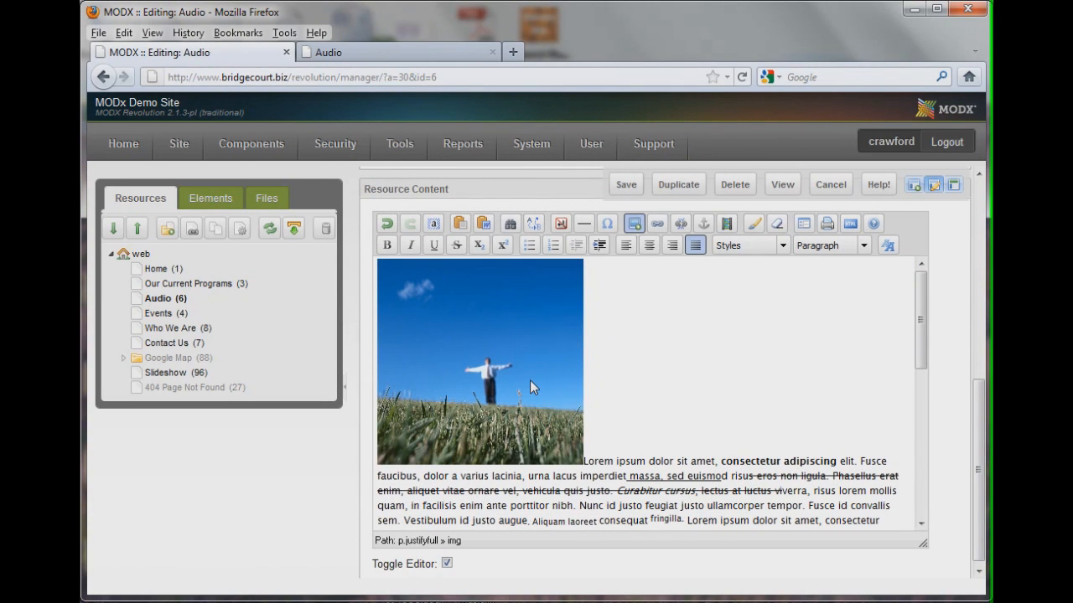
Reopen the image's properties and set its alignment to Left
{"action": "left_click", "coordinate": [530, 379]}
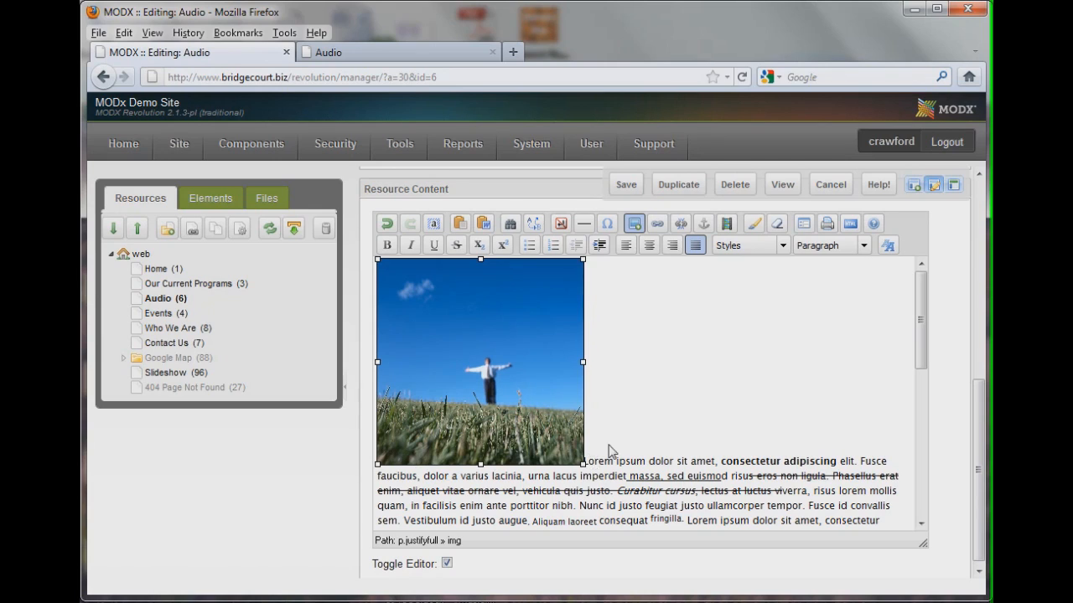
{"action": "right_click", "coordinate": [511, 340]}
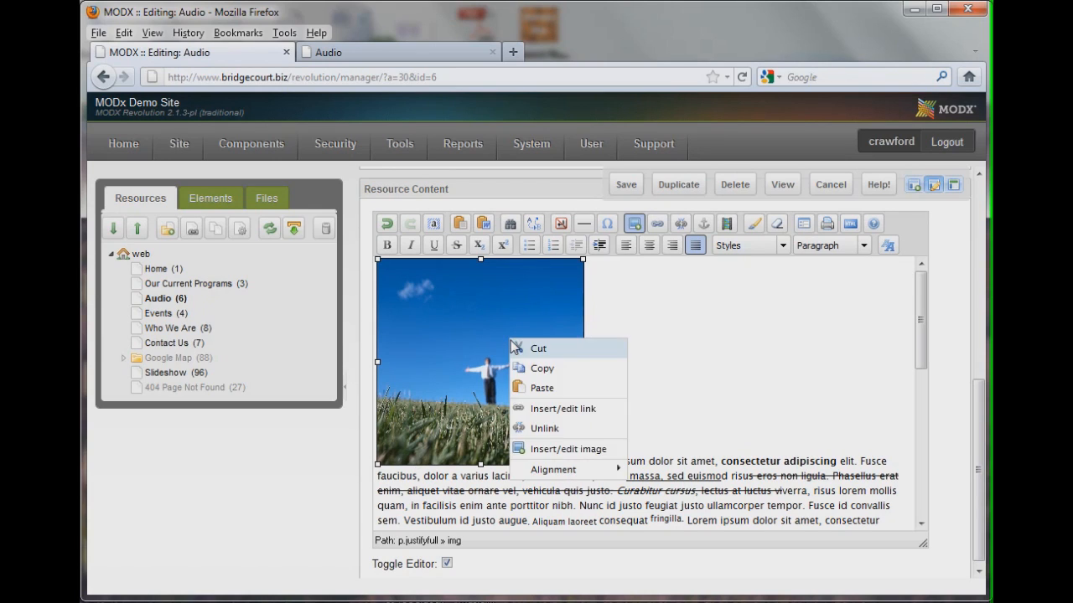
{"action": "left_click", "coordinate": [549, 450]}
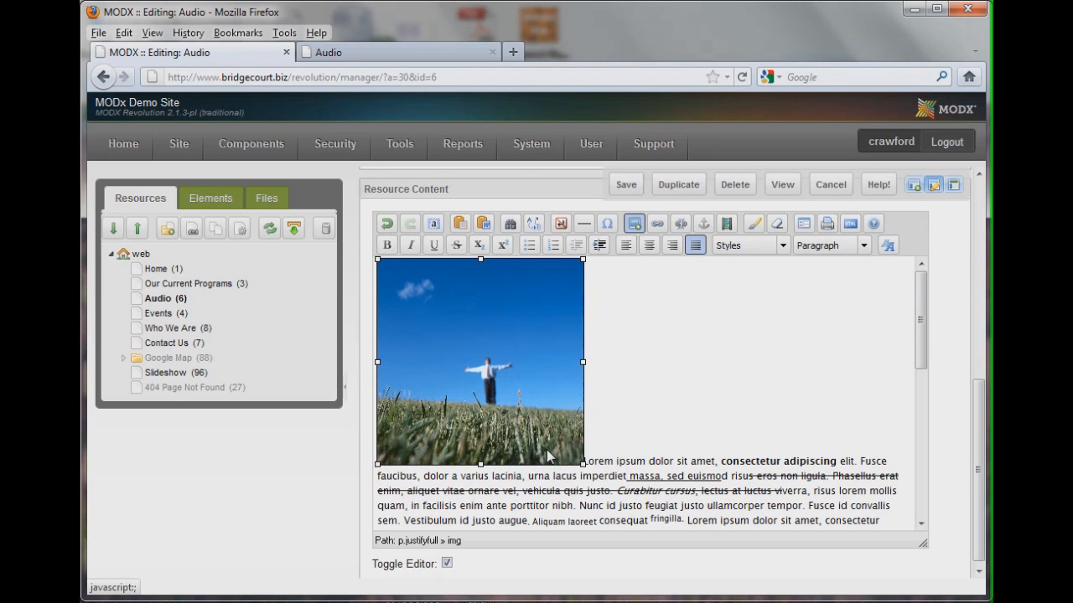
{"action": "left_click_drag", "start_coordinate": [701, 229], "coordinate": [423, 154]}
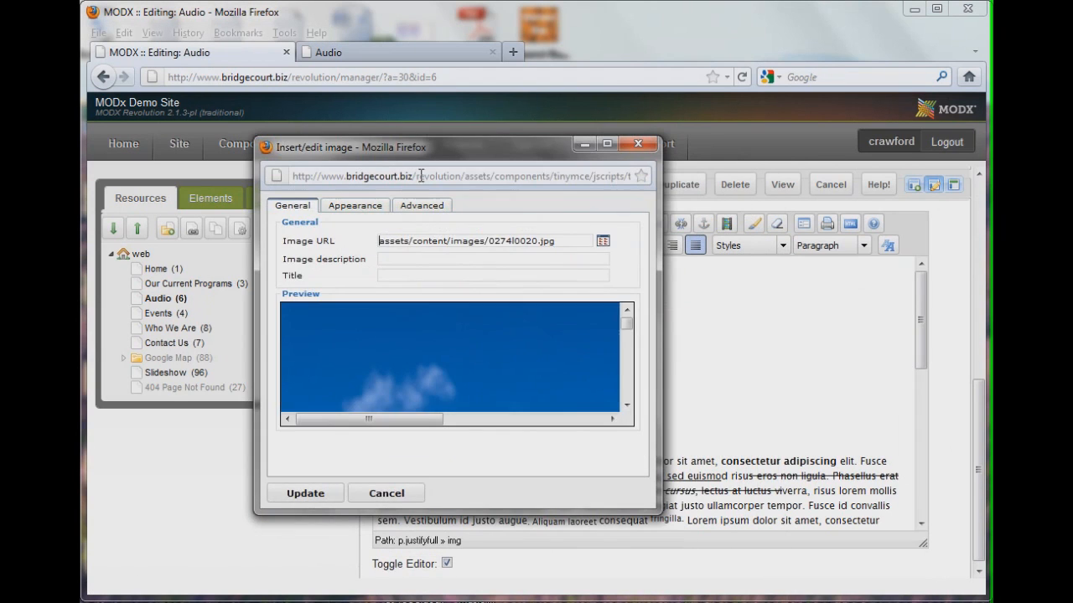
{"action": "left_click", "coordinate": [374, 211]}
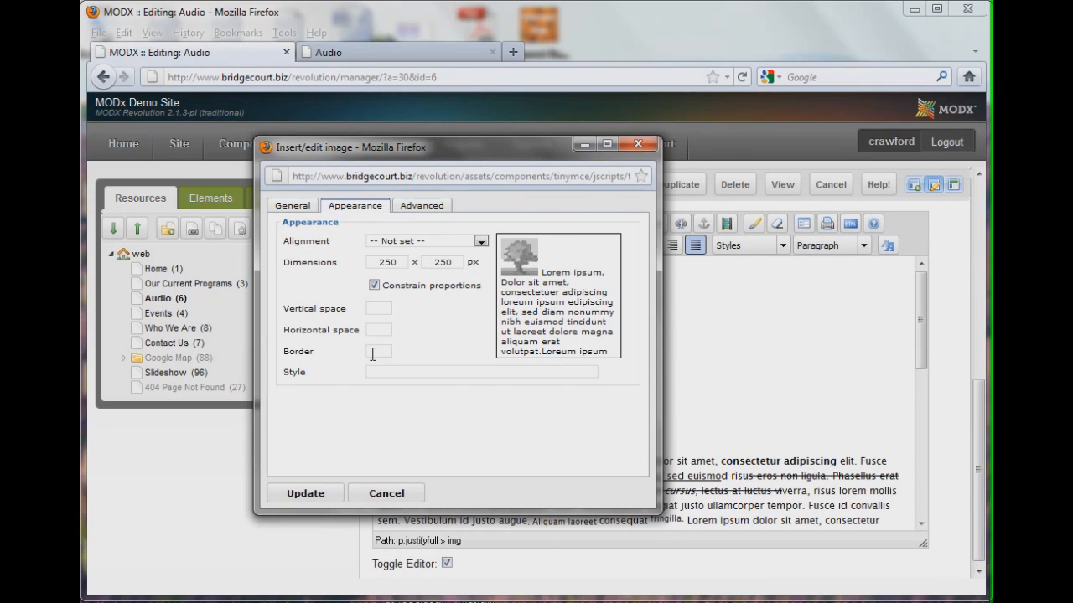
{"action": "left_click", "coordinate": [419, 243]}
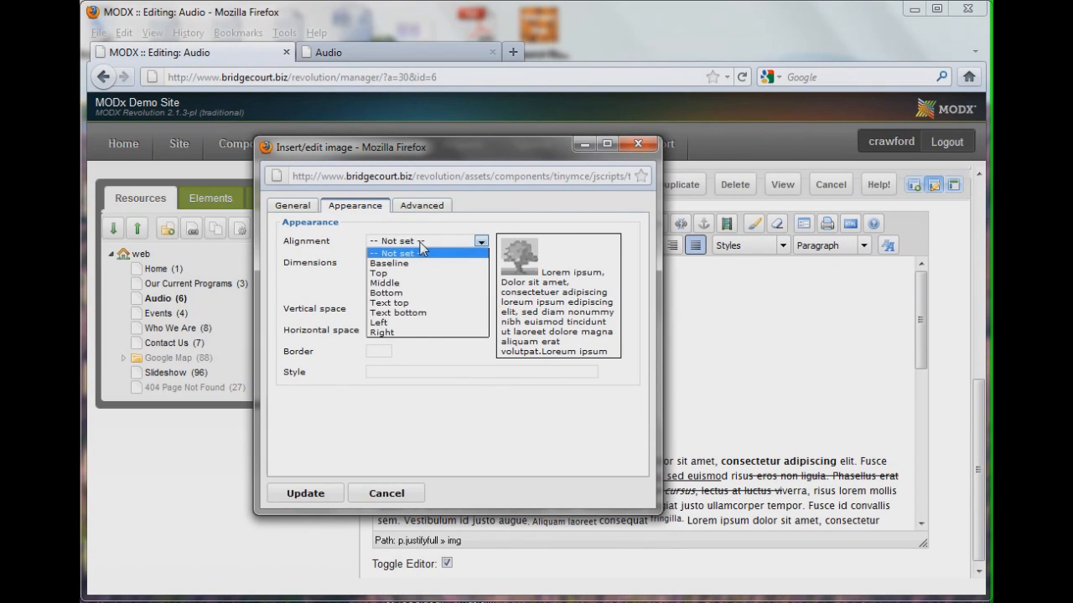
{"action": "left_click", "coordinate": [393, 322]}
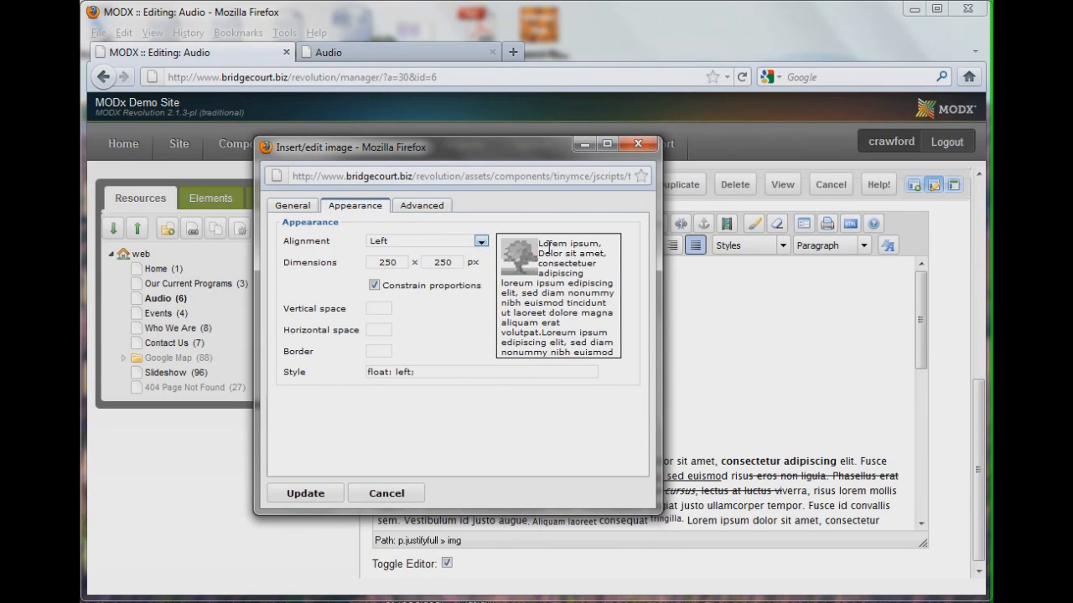
Give the image 10 px horizontal space, 5 px vertical space and a 1 px border, then apply the changes
{"action": "left_click", "coordinate": [379, 328]}
{"action": "type", "text": "10"}
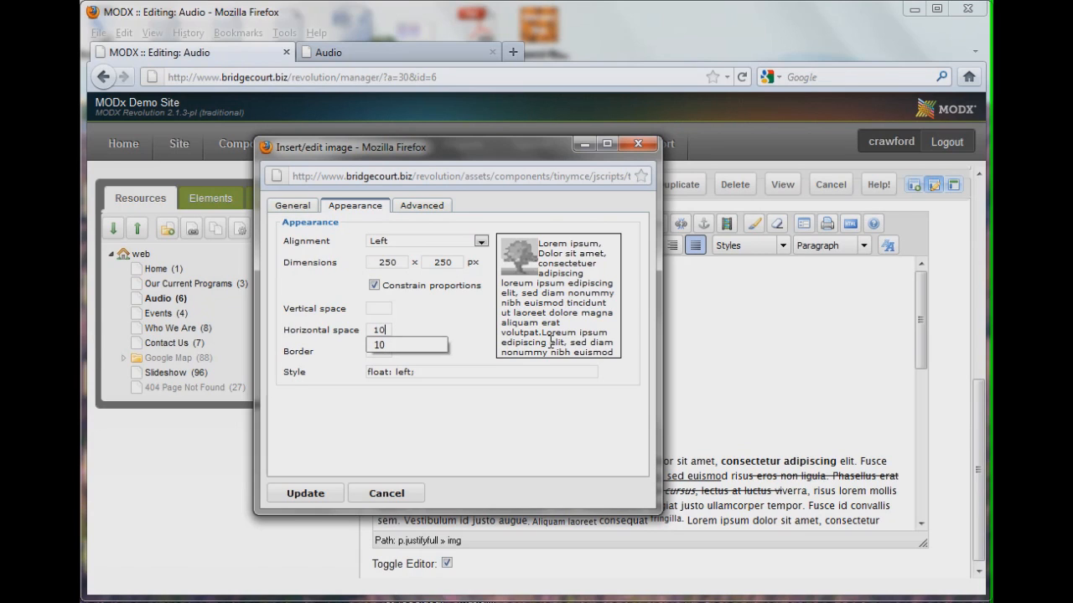
{"action": "left_click", "coordinate": [450, 368]}
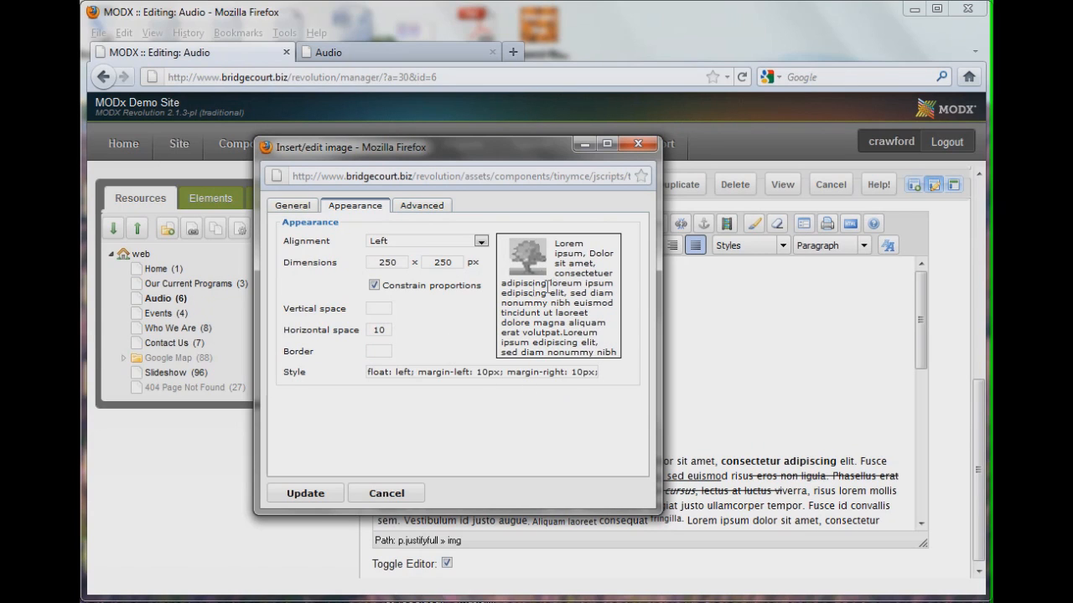
{"action": "left_click", "coordinate": [384, 308]}
{"action": "left_click", "coordinate": [409, 414]}
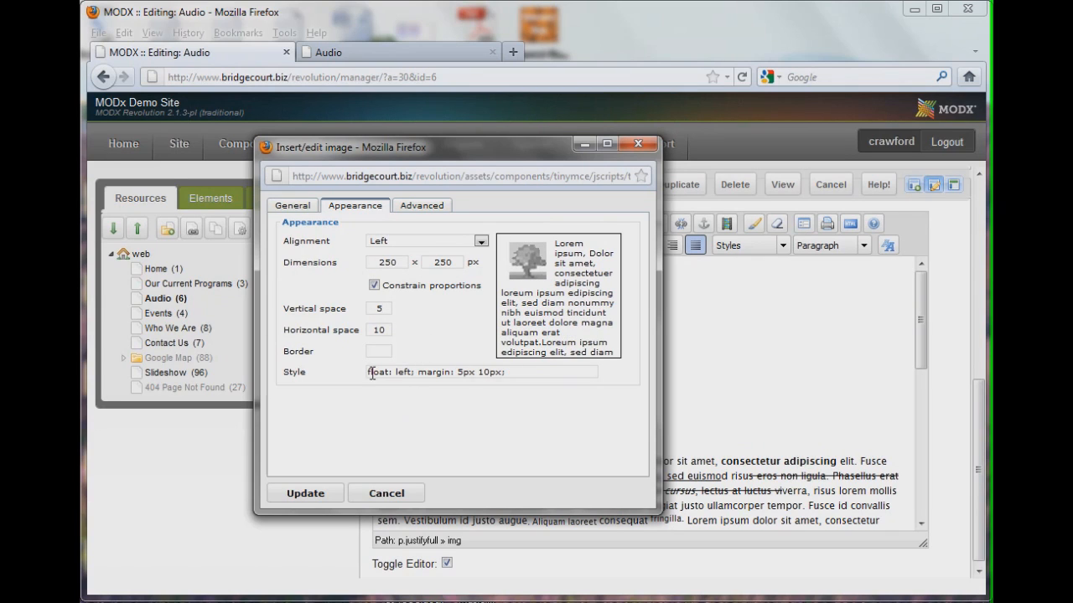
{"action": "left_click", "coordinate": [379, 351]}
{"action": "type", "text": "1"}
{"action": "left_click", "coordinate": [397, 439]}
{"action": "left_click", "coordinate": [320, 495]}
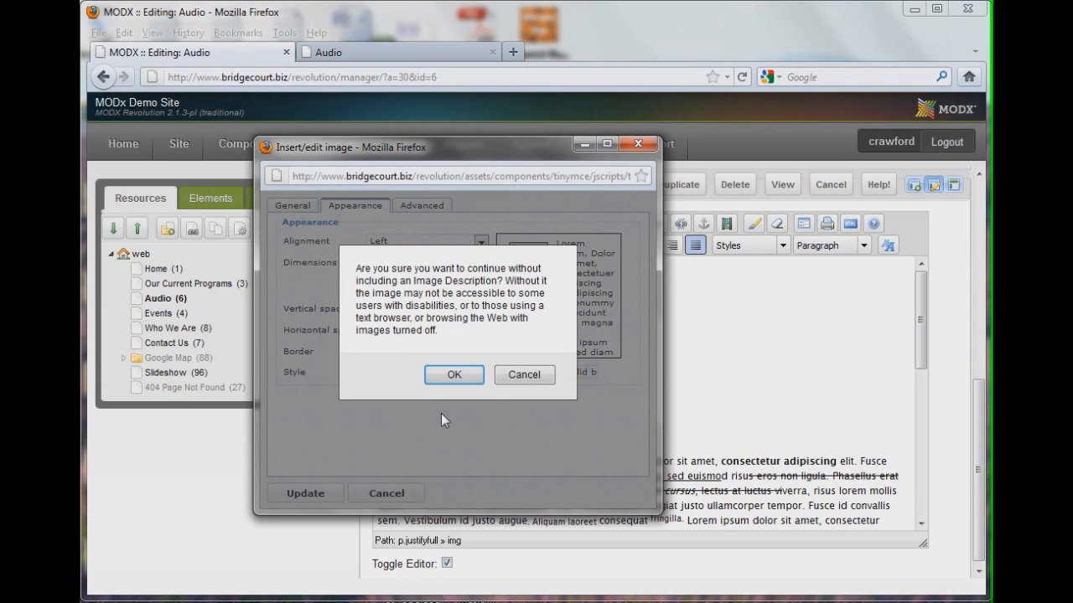
{"action": "left_click", "coordinate": [446, 374]}
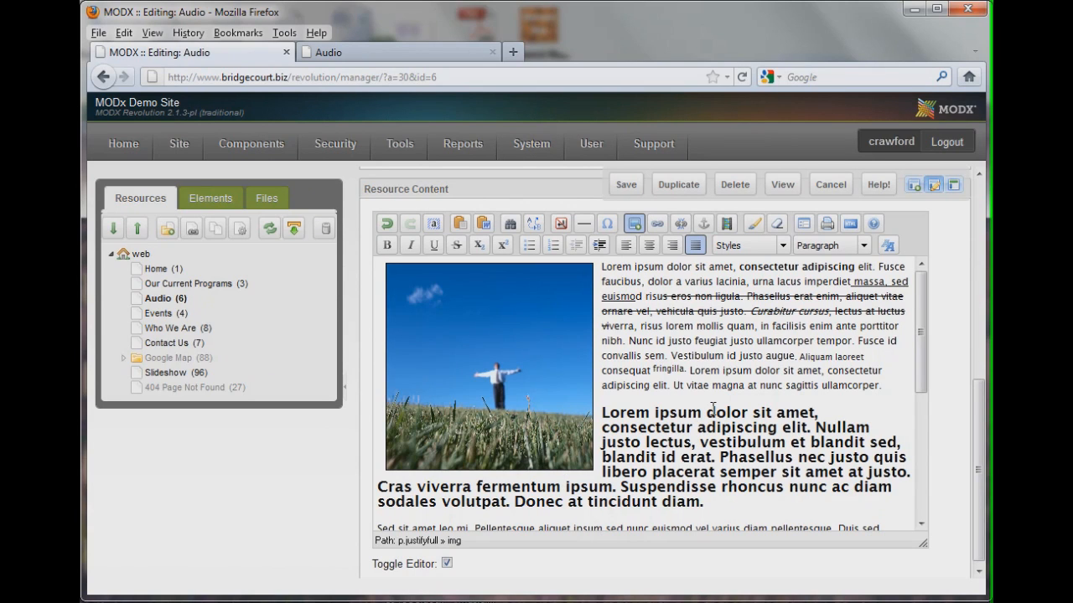
Save the resource and reload the Audio page in the front-end tab to view the floated image
{"action": "left_click", "coordinate": [628, 185]}
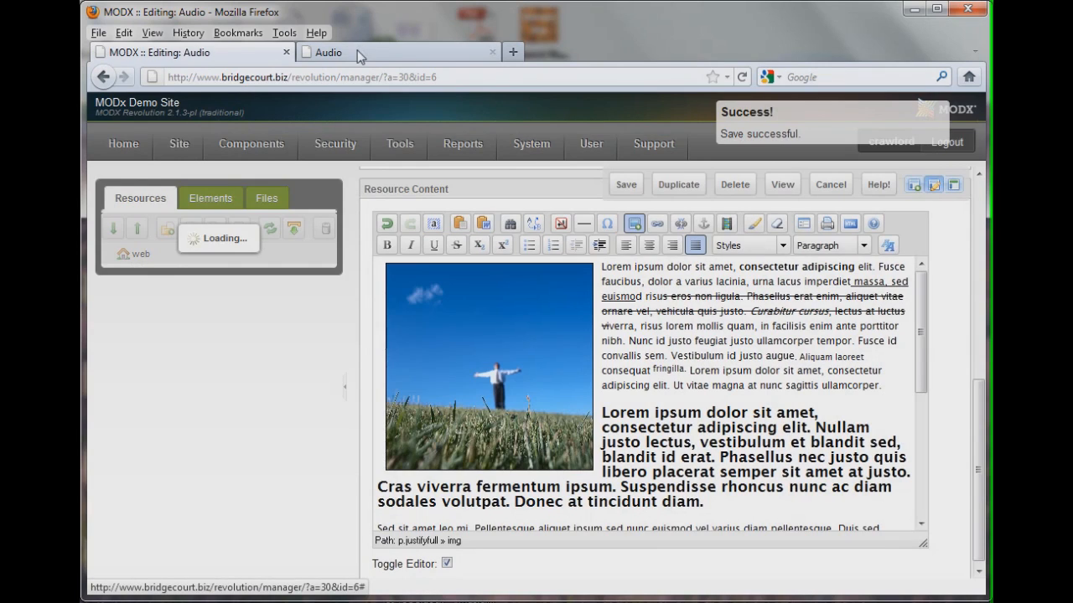
{"action": "left_click", "coordinate": [360, 52]}
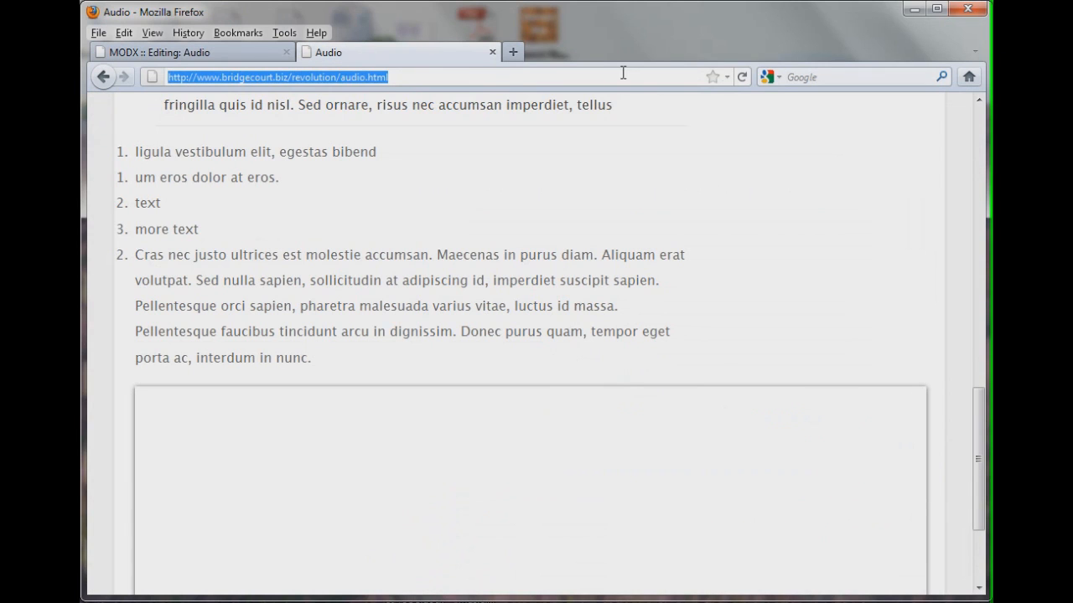
{"action": "left_click", "coordinate": [742, 76]}
{"action": "scroll", "coordinate": [726, 209], "scroll_direction": "up", "scroll_amount": 15}
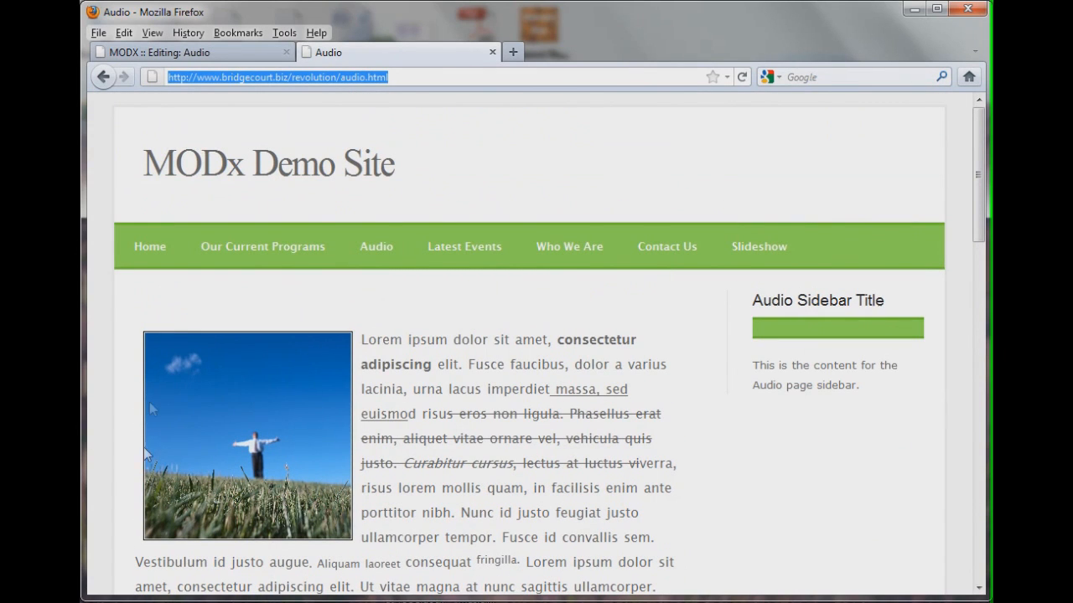
{"action": "scroll", "coordinate": [419, 457], "scroll_direction": "down", "scroll_amount": 2}
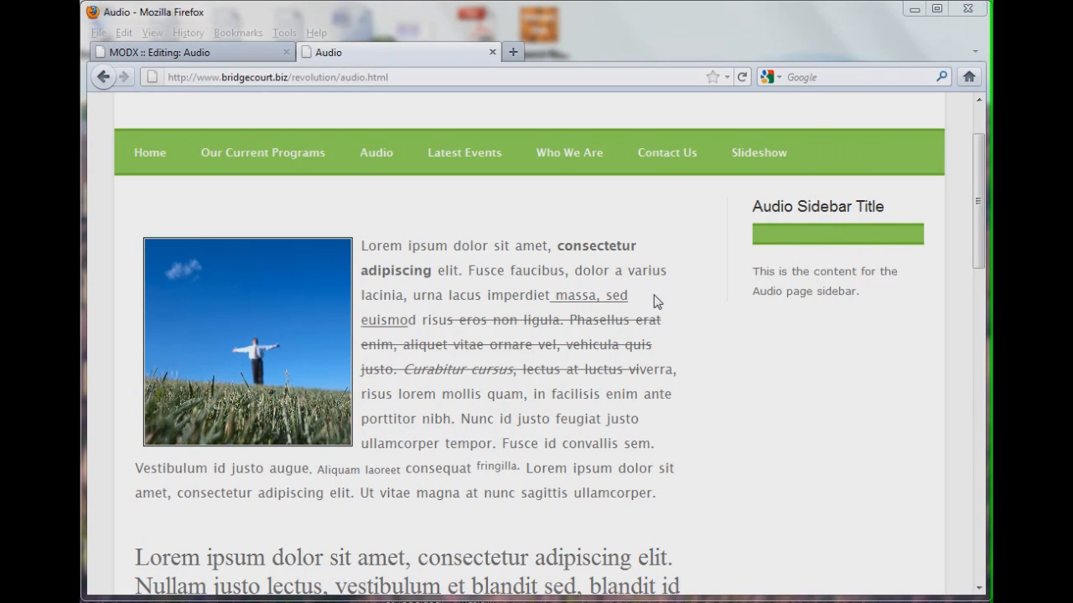
{"action": "left_click", "coordinate": [223, 54]}
{"action": "left_click", "coordinate": [223, 55]}
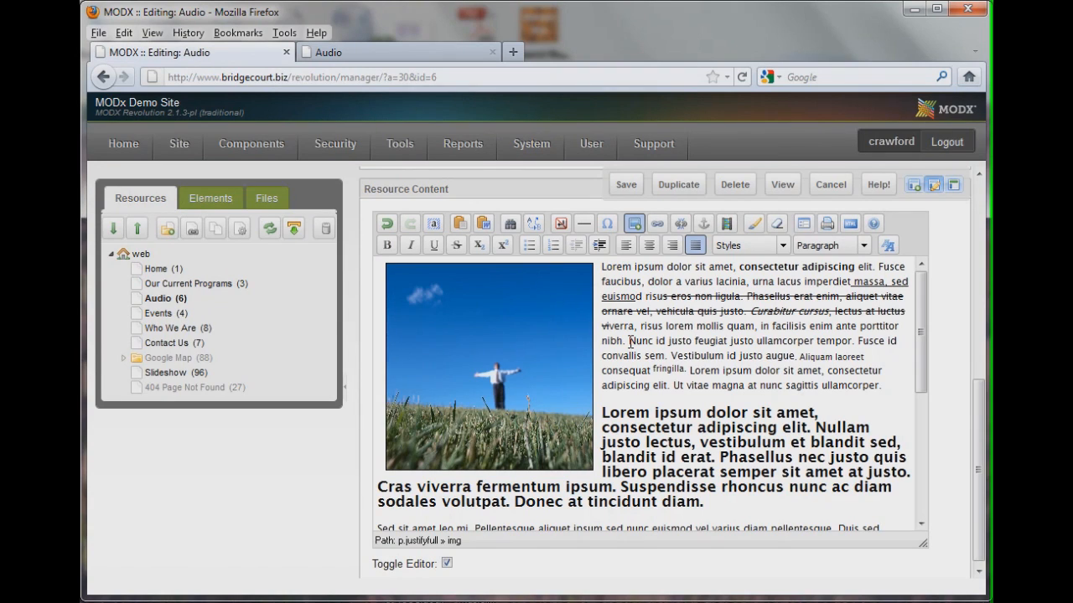
{"action": "left_click_drag", "start_coordinate": [629, 341], "coordinate": [754, 341]}
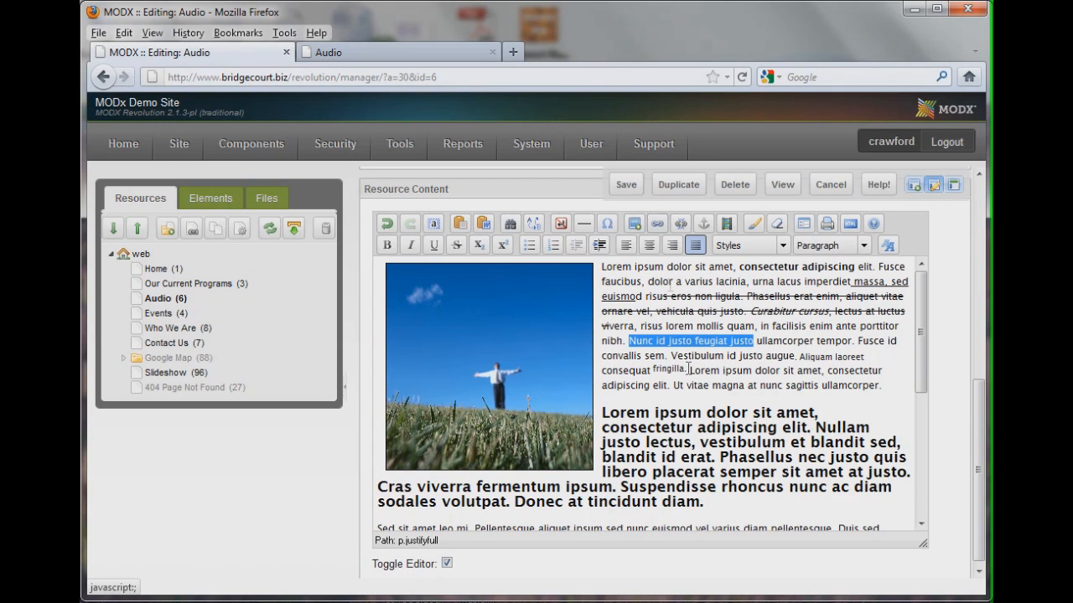
{"action": "left_click", "coordinate": [657, 223]}
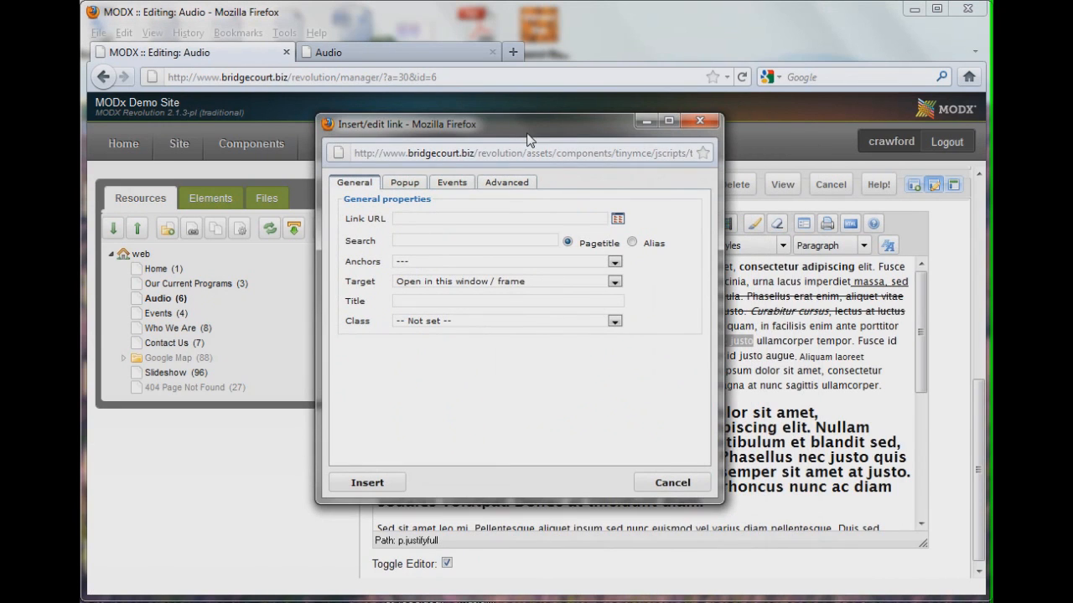
{"action": "type", "text": "http:"}
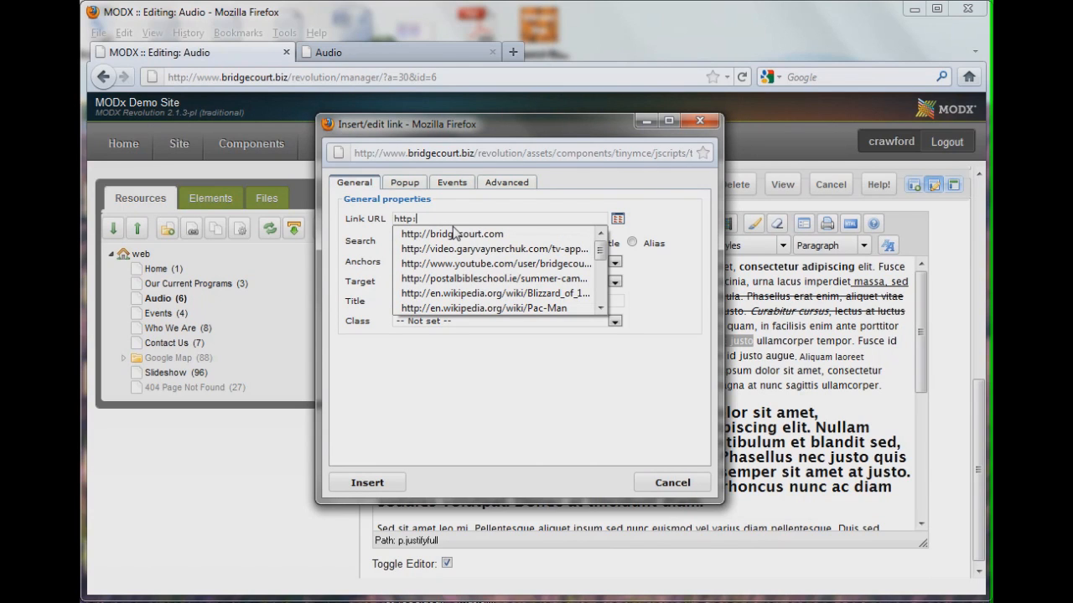
{"action": "left_click", "coordinate": [454, 234]}
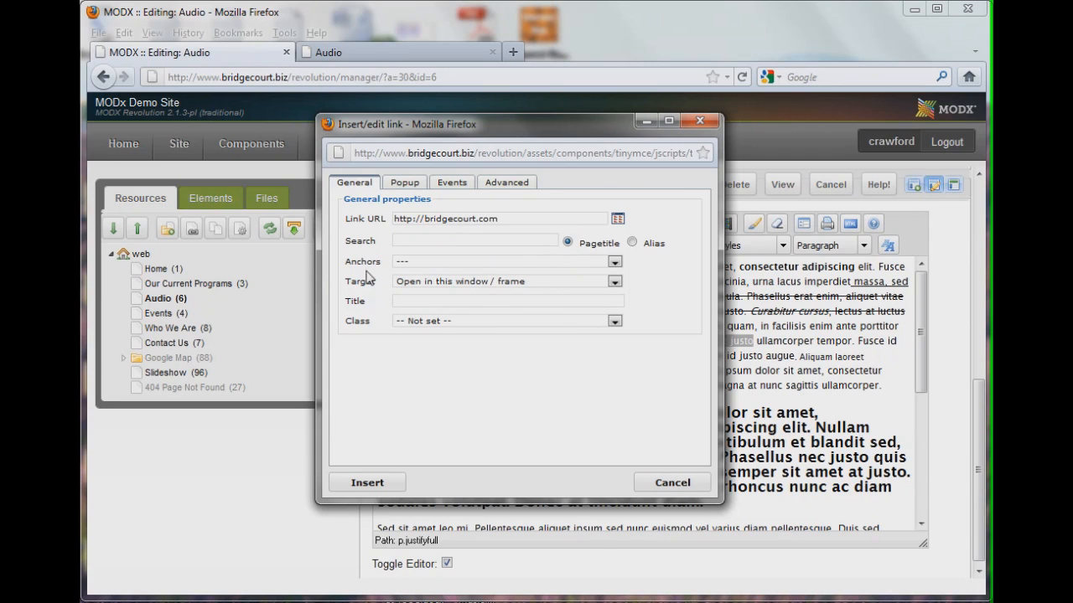
{"action": "left_click", "coordinate": [417, 283]}
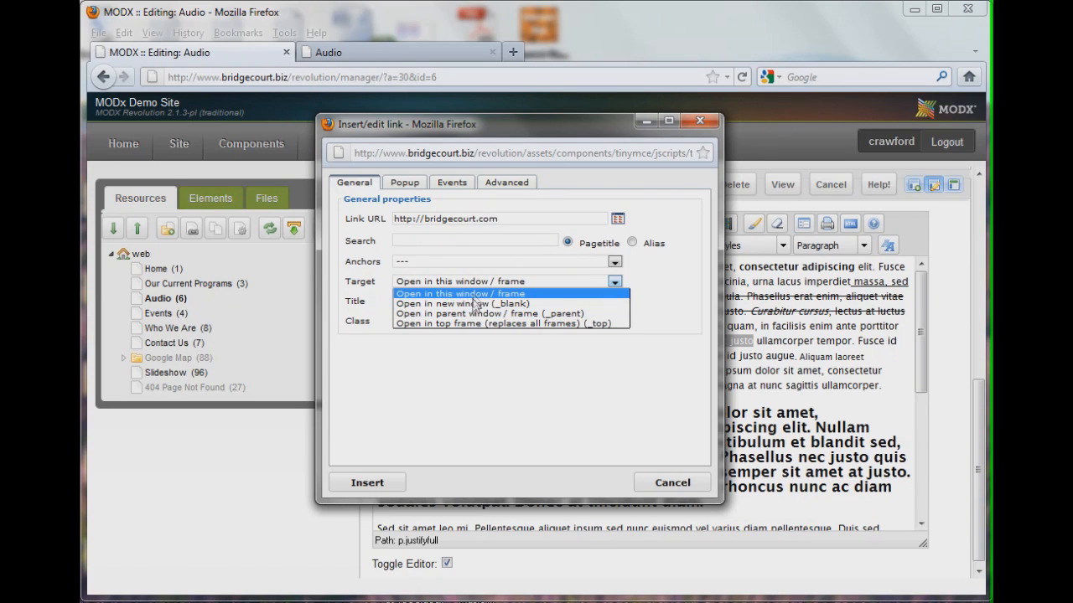
{"action": "left_click", "coordinate": [469, 303]}
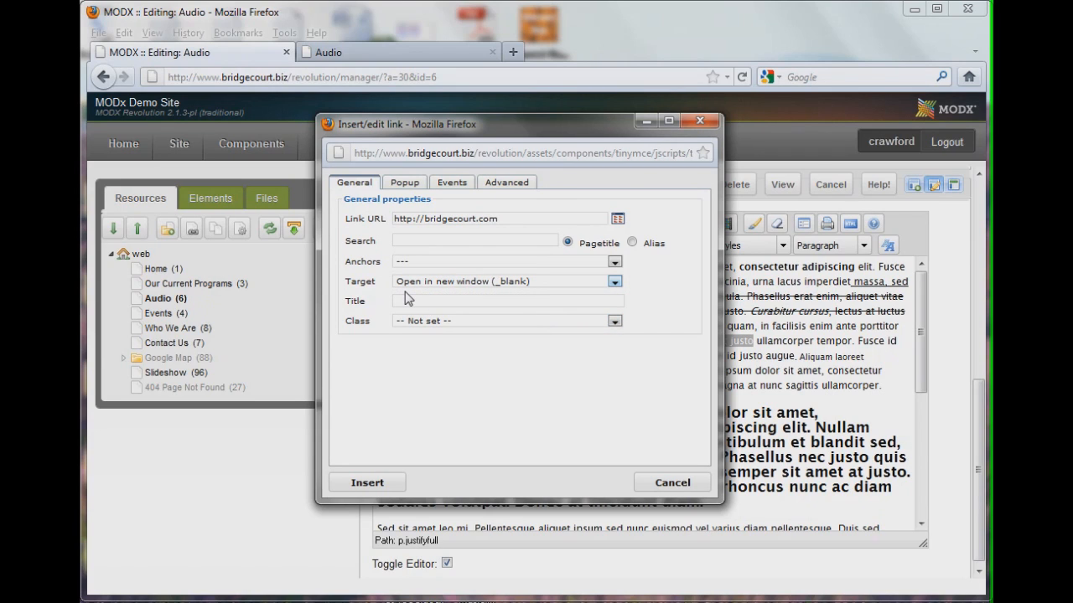
{"action": "left_click", "coordinate": [367, 482]}
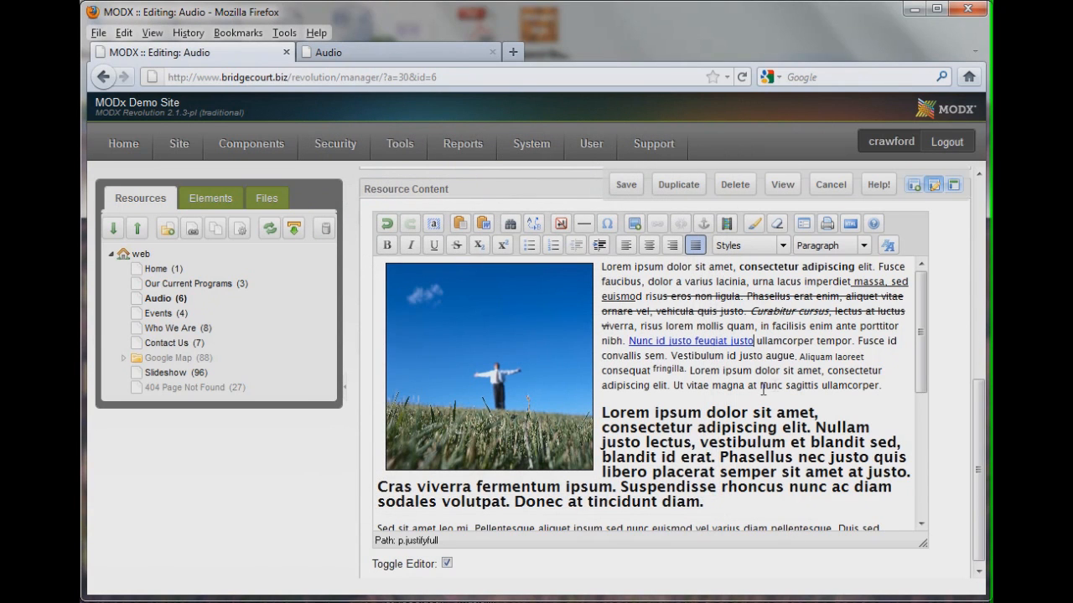
Save the resource, reload the Audio page and follow the new link to test it
{"action": "left_click", "coordinate": [630, 184]}
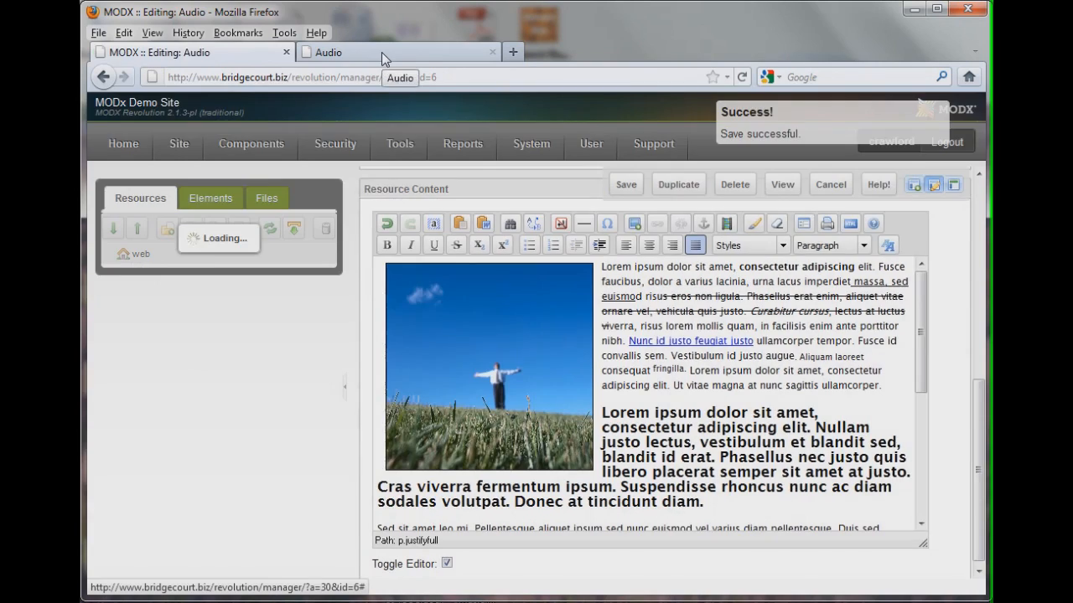
{"action": "left_click", "coordinate": [381, 52]}
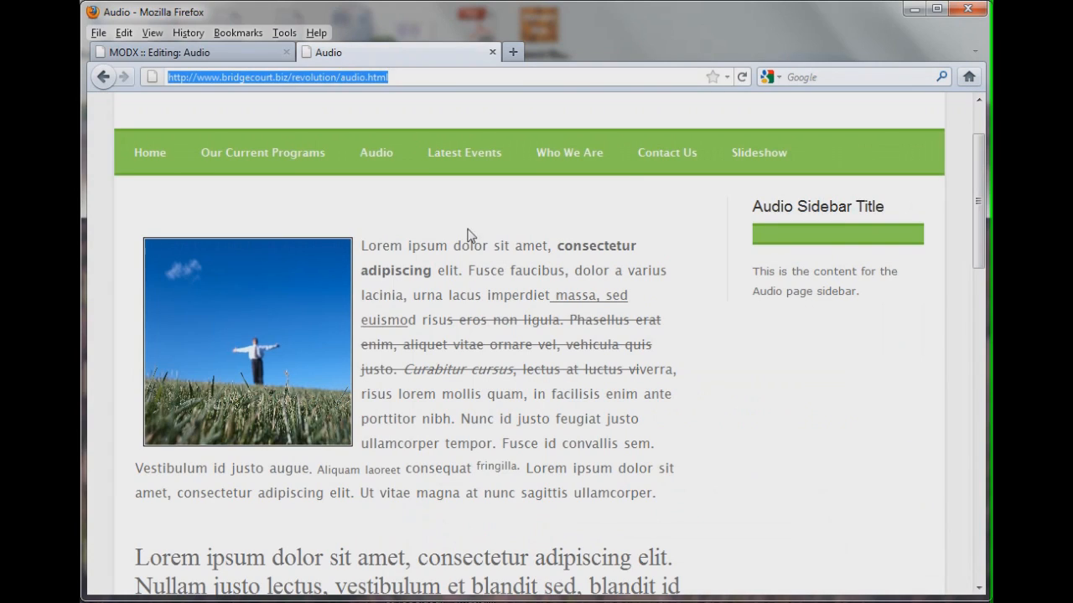
{"action": "left_click", "coordinate": [741, 77]}
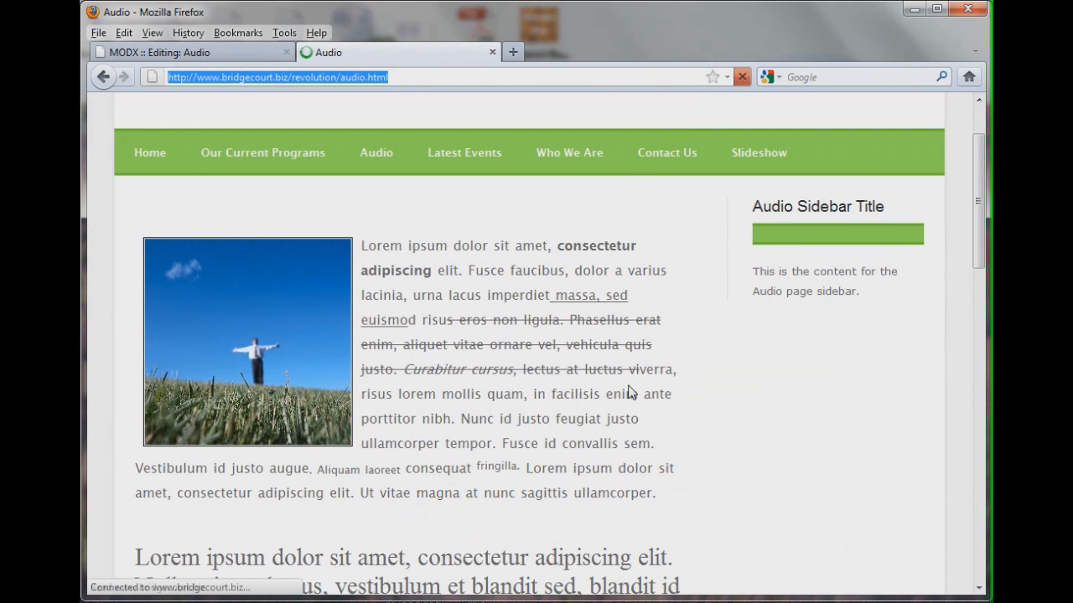
{"action": "left_click", "coordinate": [553, 422]}
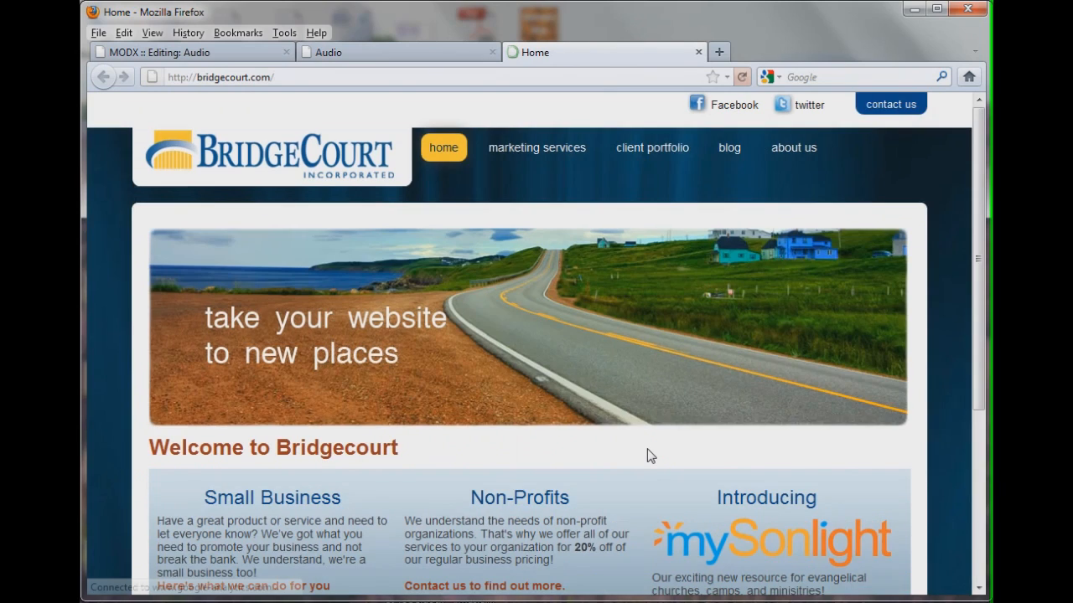
Close the new-window tab, return to the manager and link the text "ipsum dolor sit amet" to the Who We Are page resource
{"action": "left_click", "coordinate": [698, 53]}
{"action": "left_click", "coordinate": [239, 54]}
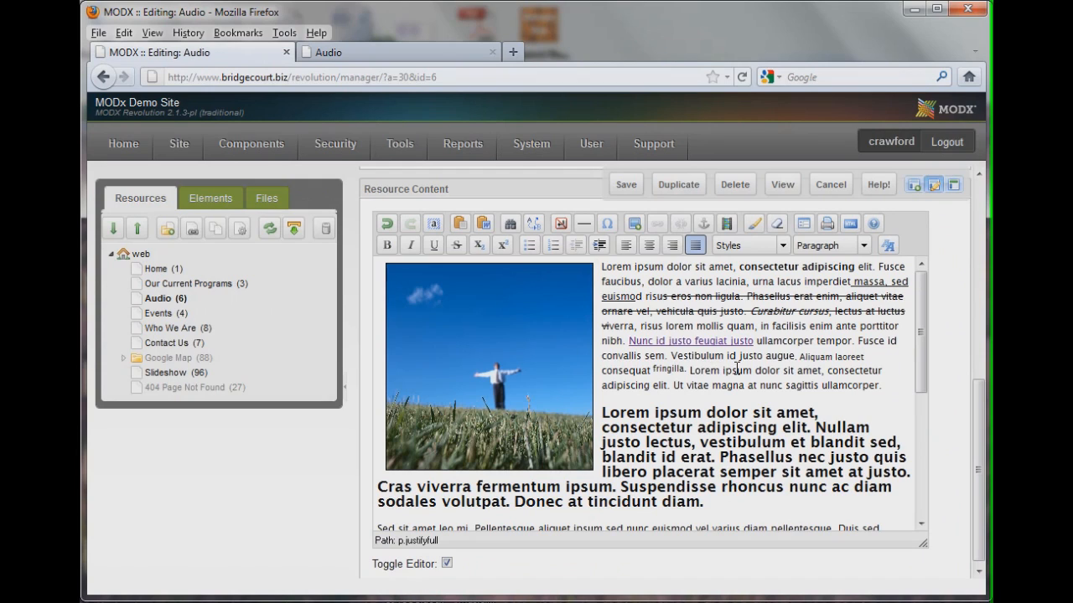
{"action": "left_click_drag", "start_coordinate": [722, 371], "coordinate": [822, 384]}
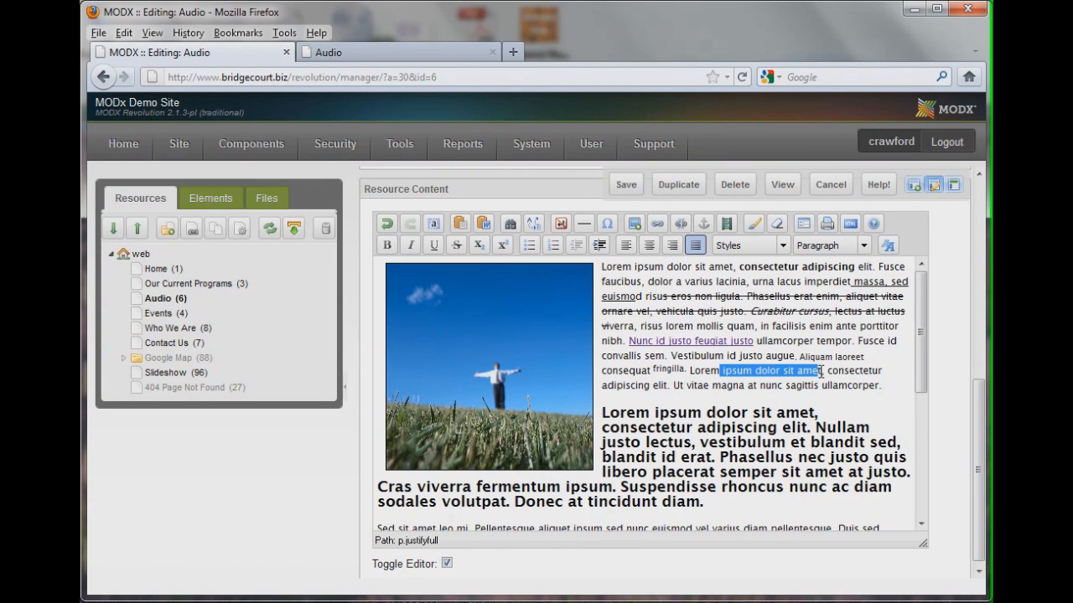
{"action": "left_click", "coordinate": [660, 226]}
{"action": "left_click_drag", "start_coordinate": [687, 211], "coordinate": [454, 127]}
{"action": "left_click", "coordinate": [423, 236]}
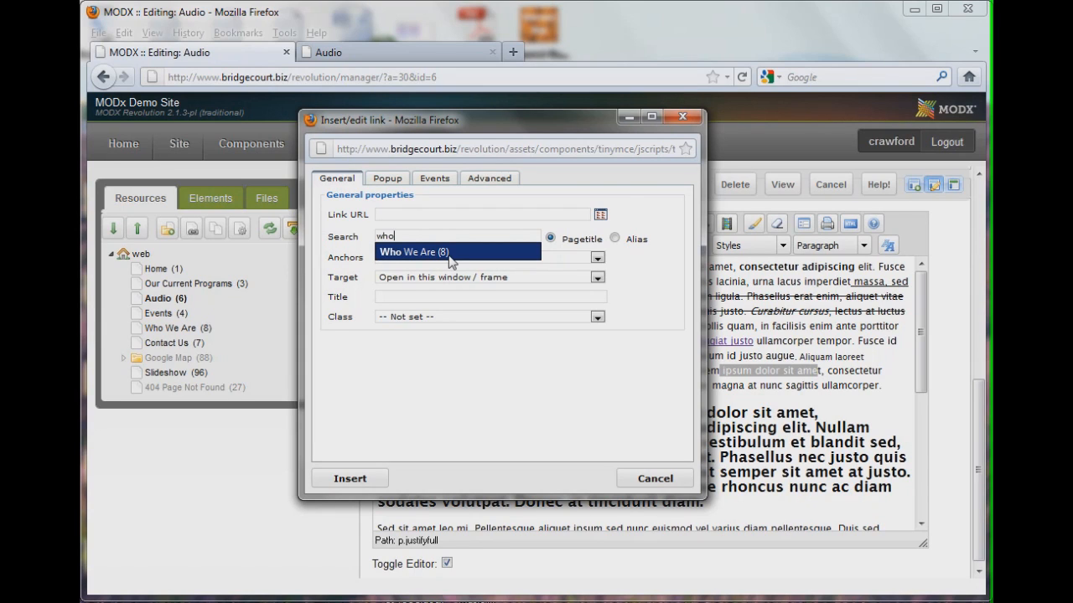
{"action": "left_click", "coordinate": [448, 253]}
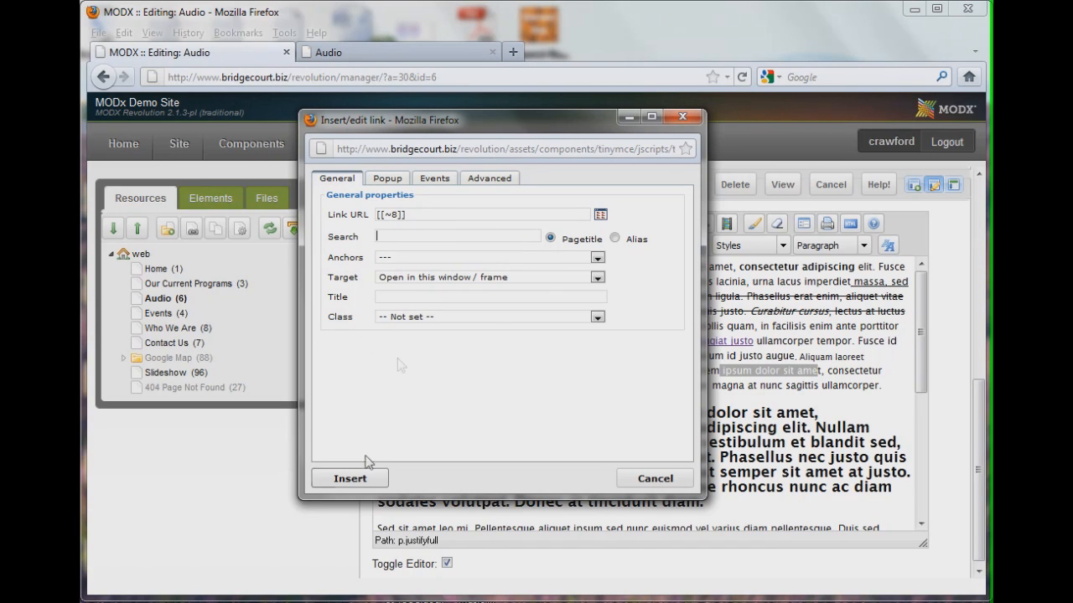
{"action": "left_click", "coordinate": [351, 479]}
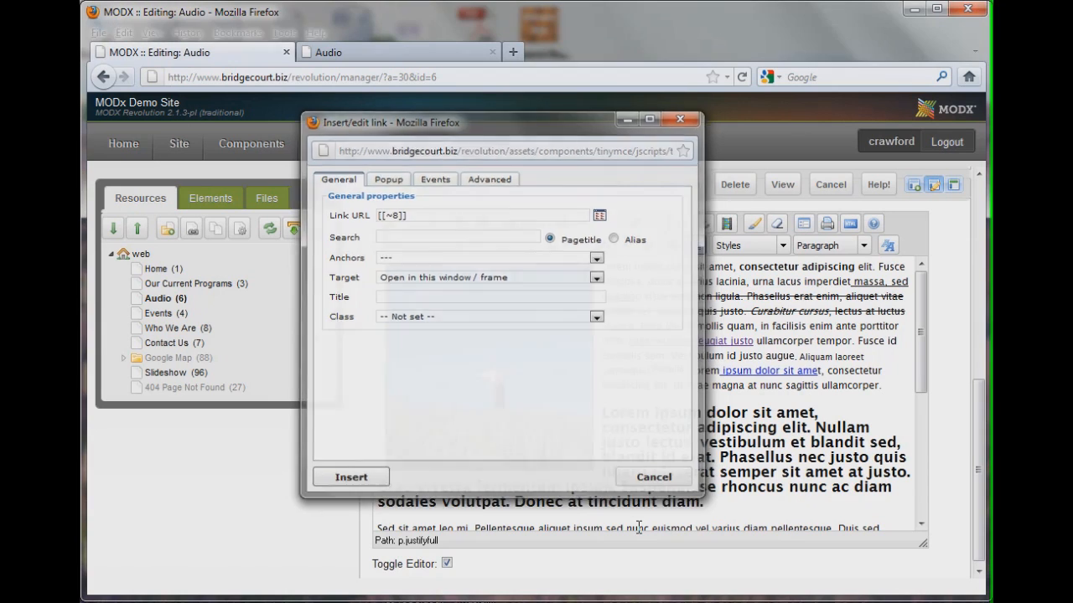
Save the resource, reload the Audio page, follow the new internal link to test it, and return to the manager
{"action": "left_click", "coordinate": [626, 186]}
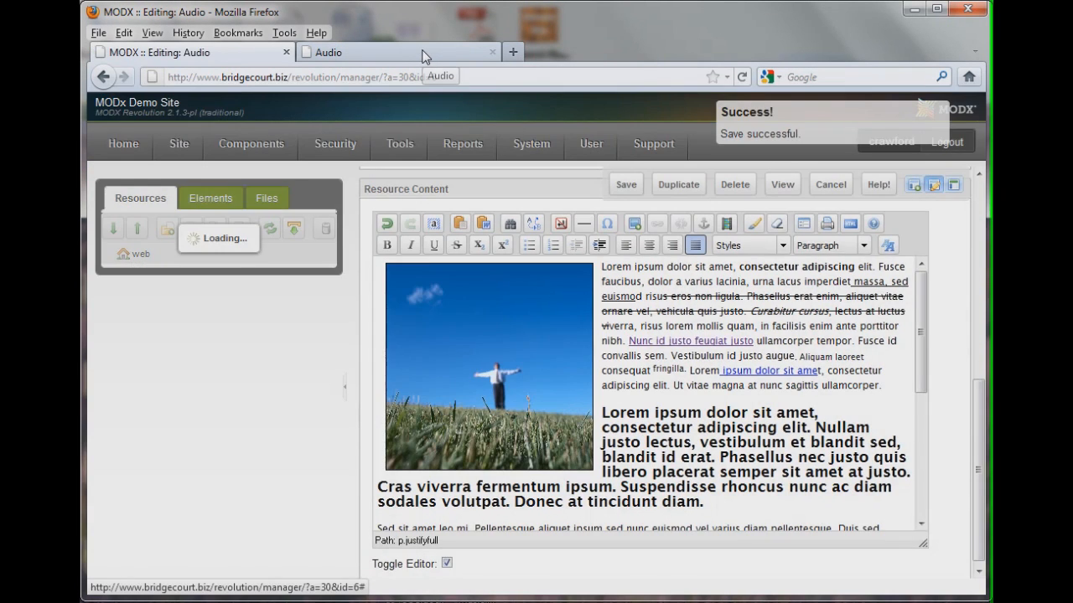
{"action": "left_click", "coordinate": [425, 54]}
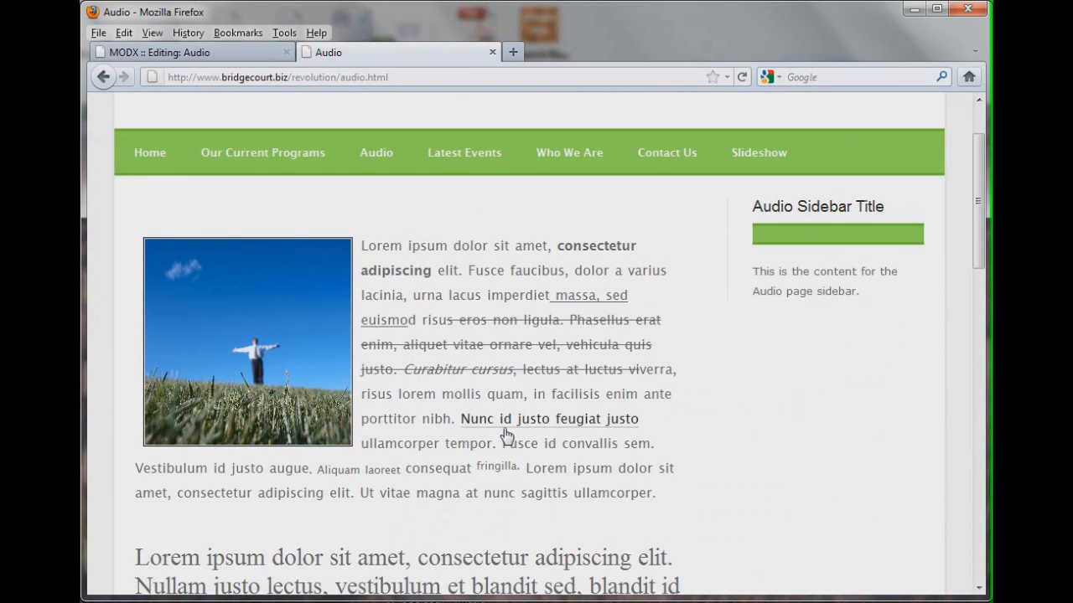
{"action": "left_click", "coordinate": [742, 78]}
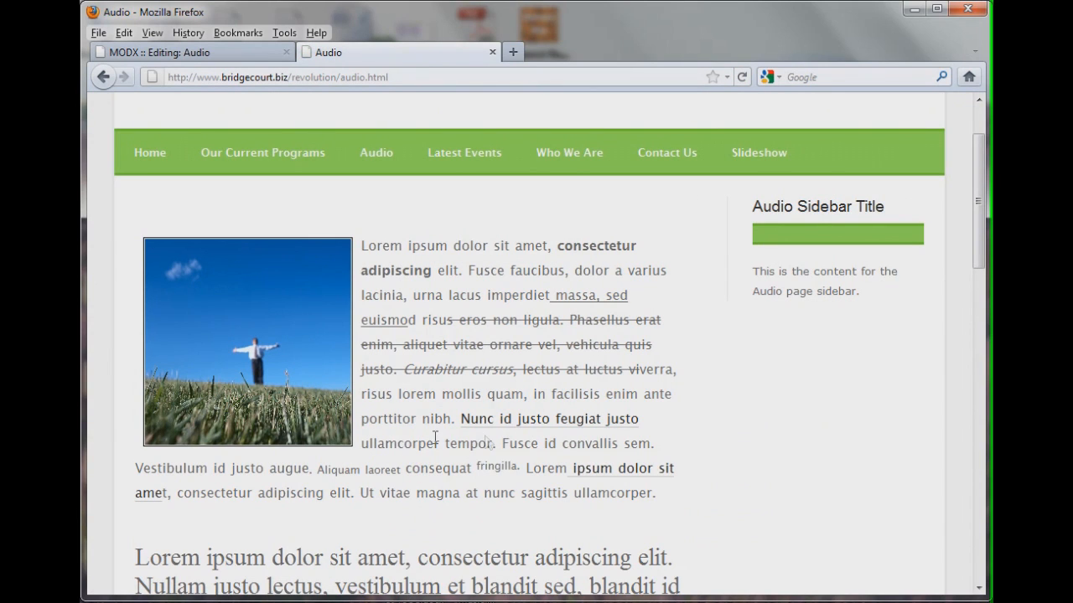
{"action": "left_click", "coordinate": [622, 471]}
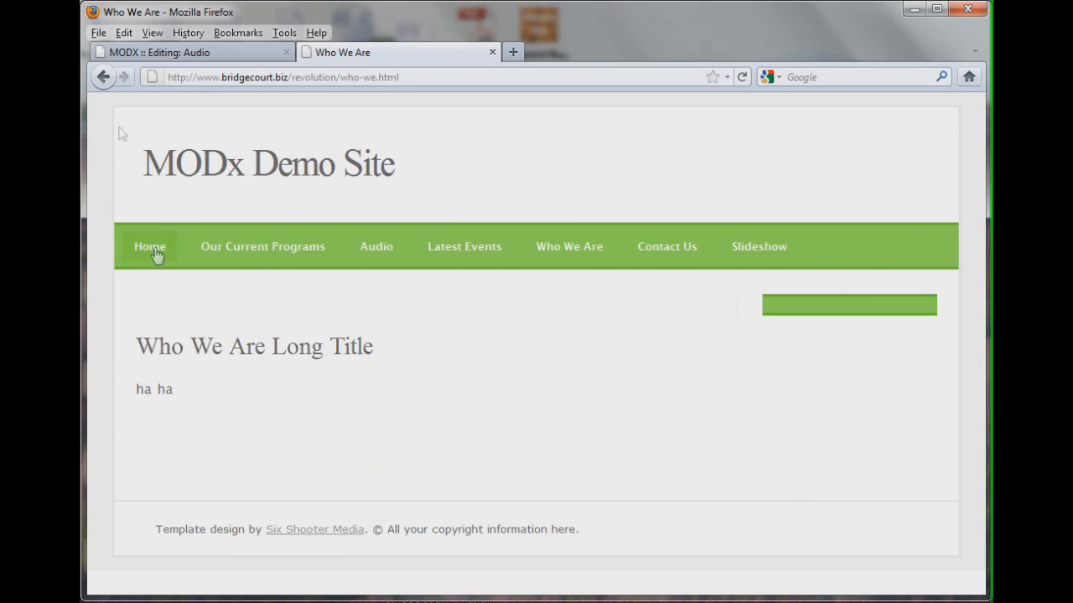
{"action": "left_click", "coordinate": [102, 77]}
{"action": "left_click", "coordinate": [174, 55]}
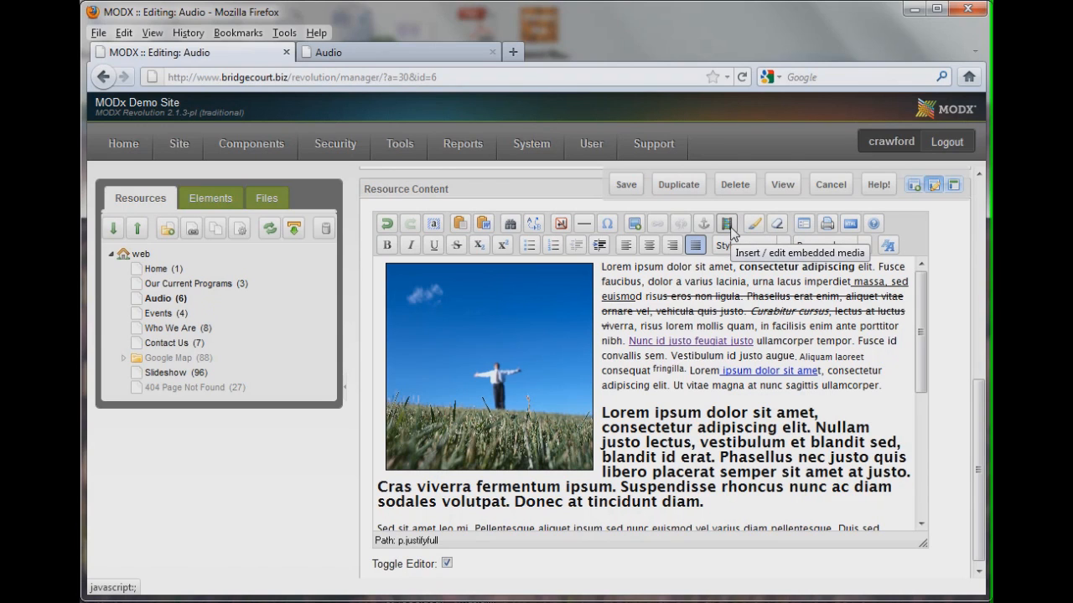
Delete the floated image from the Audio content and save the resource
{"action": "left_click", "coordinate": [545, 372]}
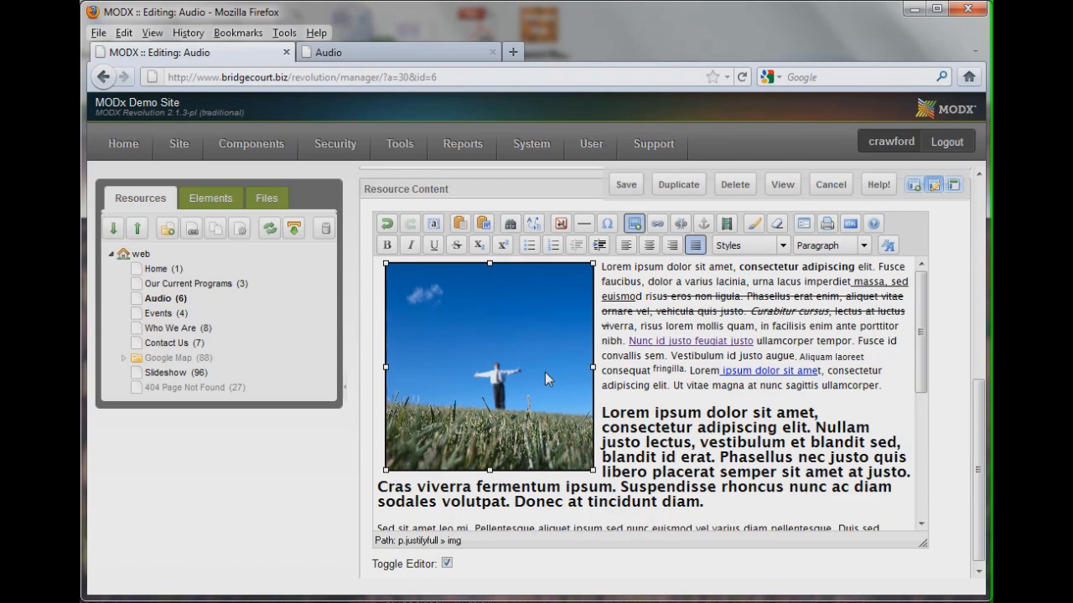
{"action": "key", "text": "Delete"}
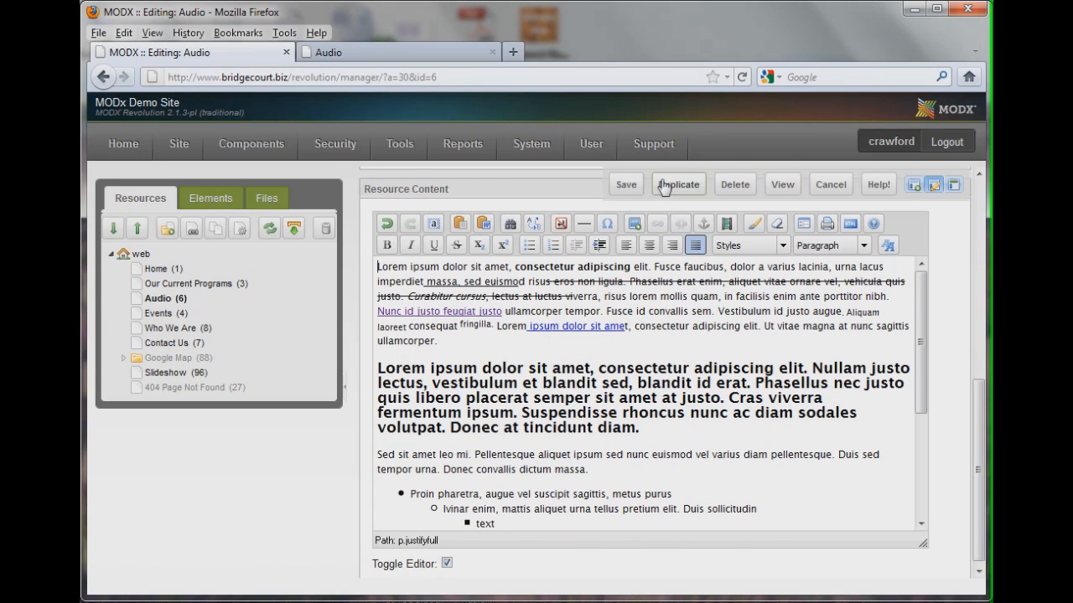
{"action": "left_click", "coordinate": [625, 186]}
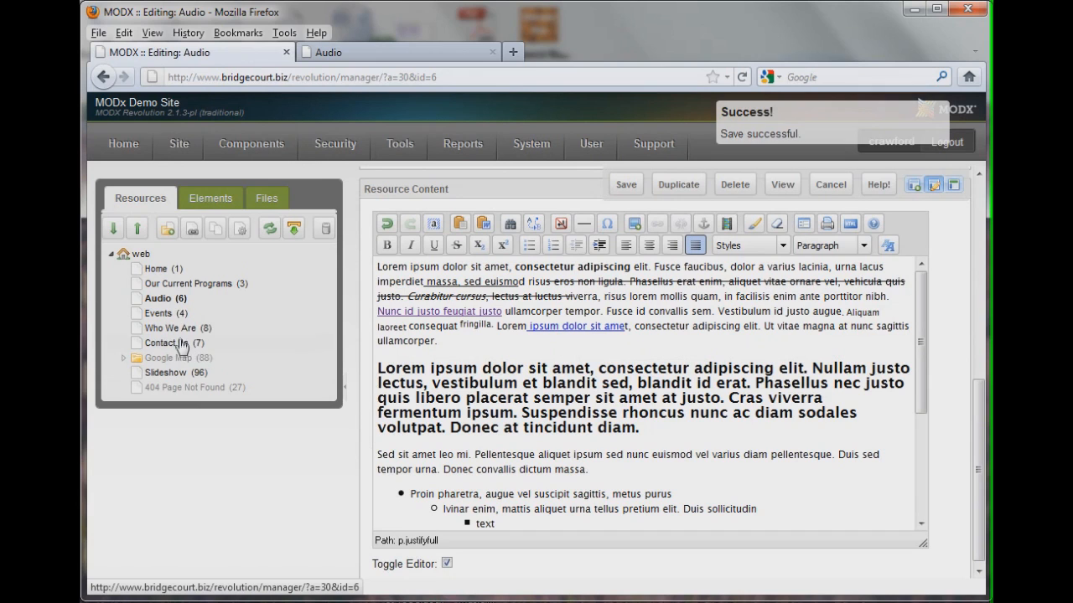
Open the Events resource, start a new paragraph after its text, and begin embedding media of type Windows Media
{"action": "left_click", "coordinate": [167, 314]}
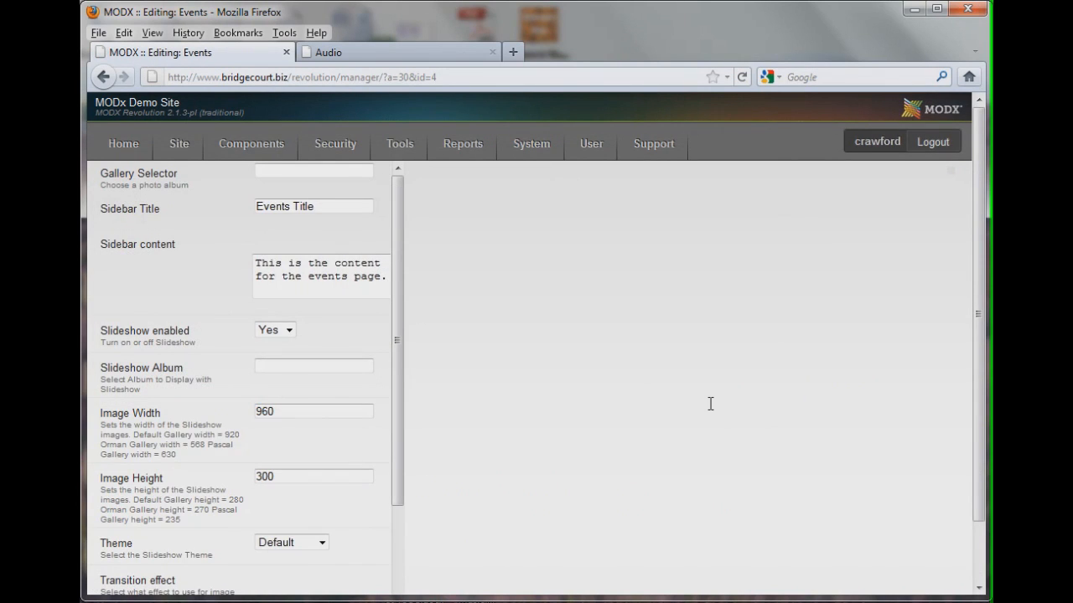
{"action": "scroll", "coordinate": [690, 448], "scroll_direction": "down", "scroll_amount": 5}
{"action": "left_click", "coordinate": [461, 468]}
{"action": "key", "text": "Return"}
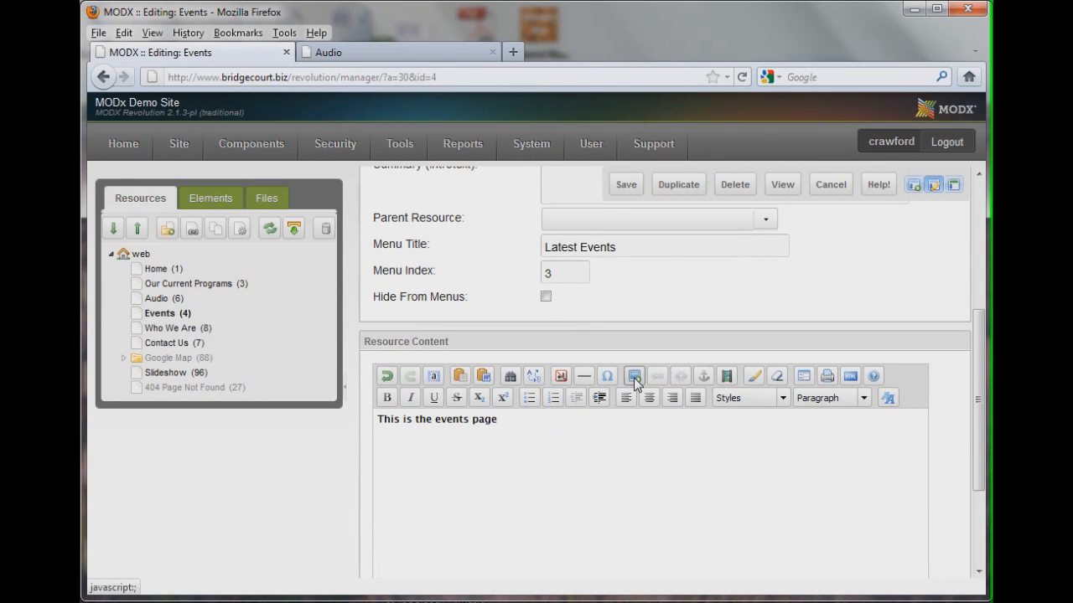
{"action": "left_click", "coordinate": [727, 384]}
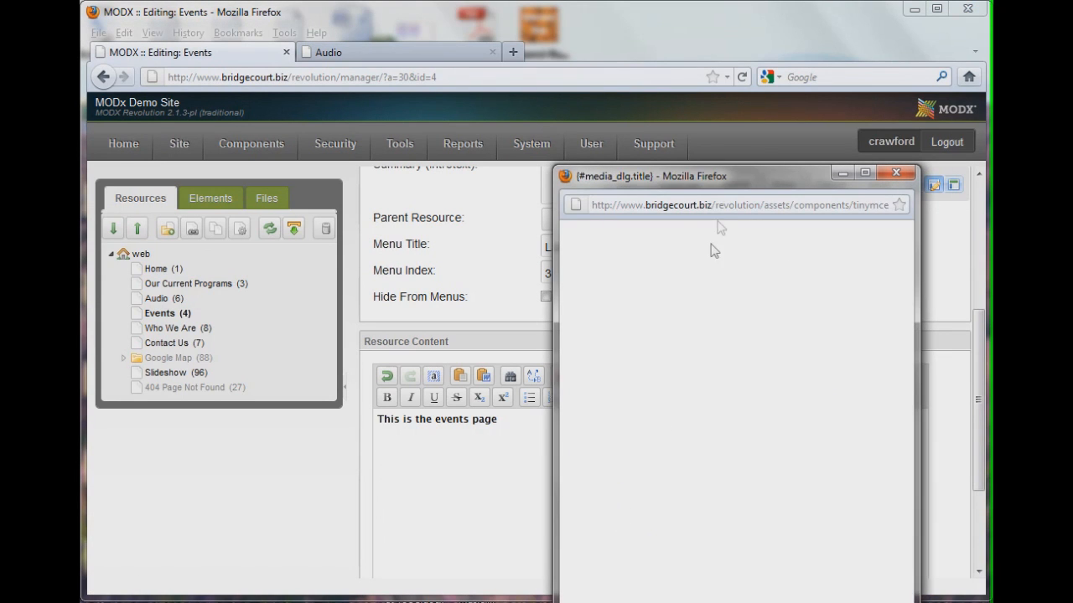
{"action": "left_click_drag", "start_coordinate": [740, 178], "coordinate": [543, 97]}
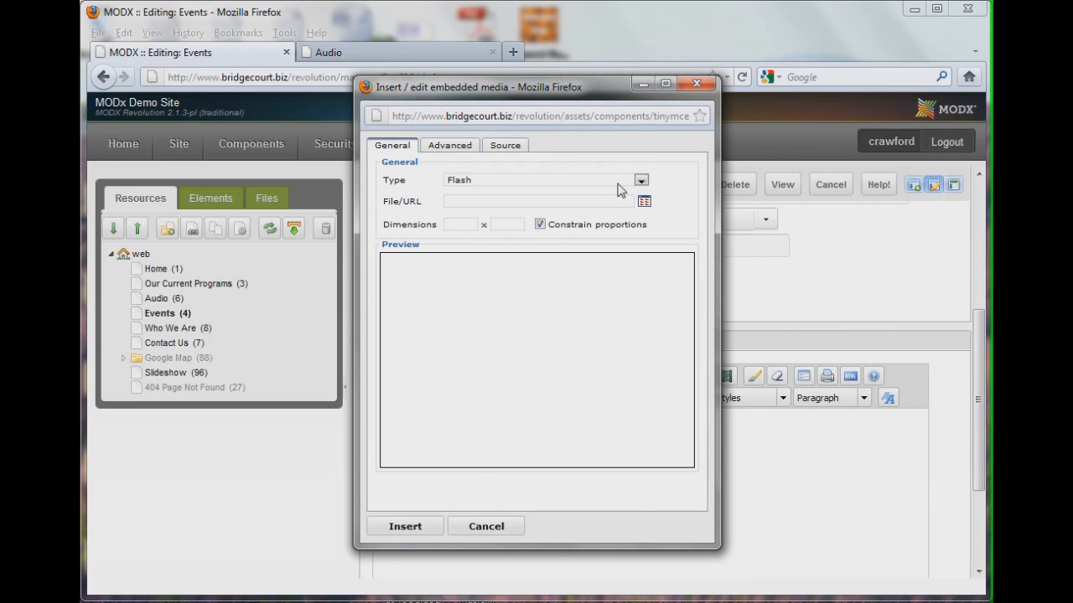
{"action": "left_click", "coordinate": [640, 180]}
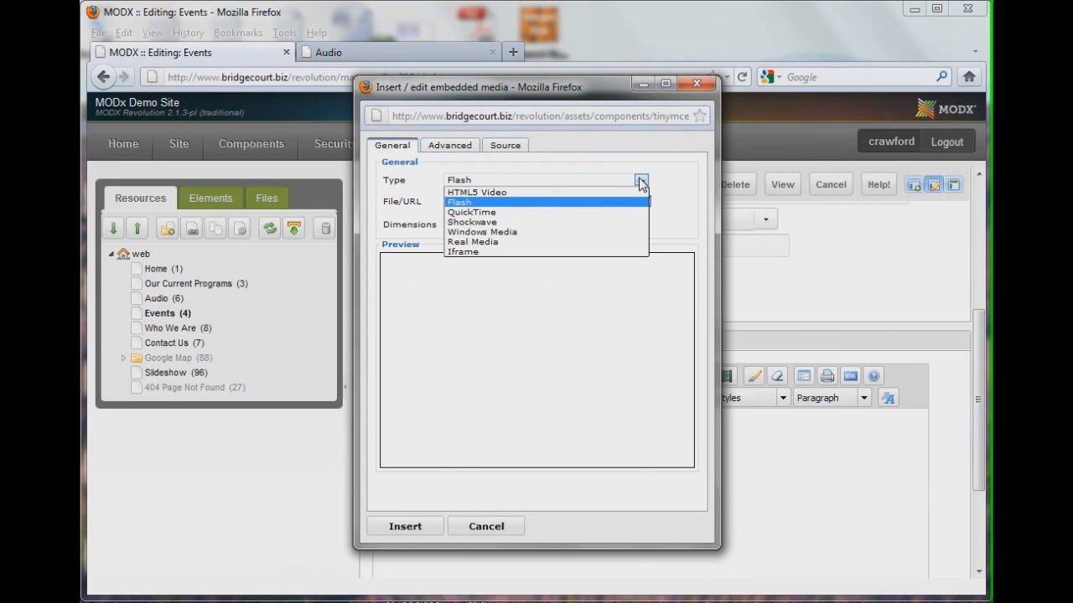
{"action": "left_click", "coordinate": [574, 232]}
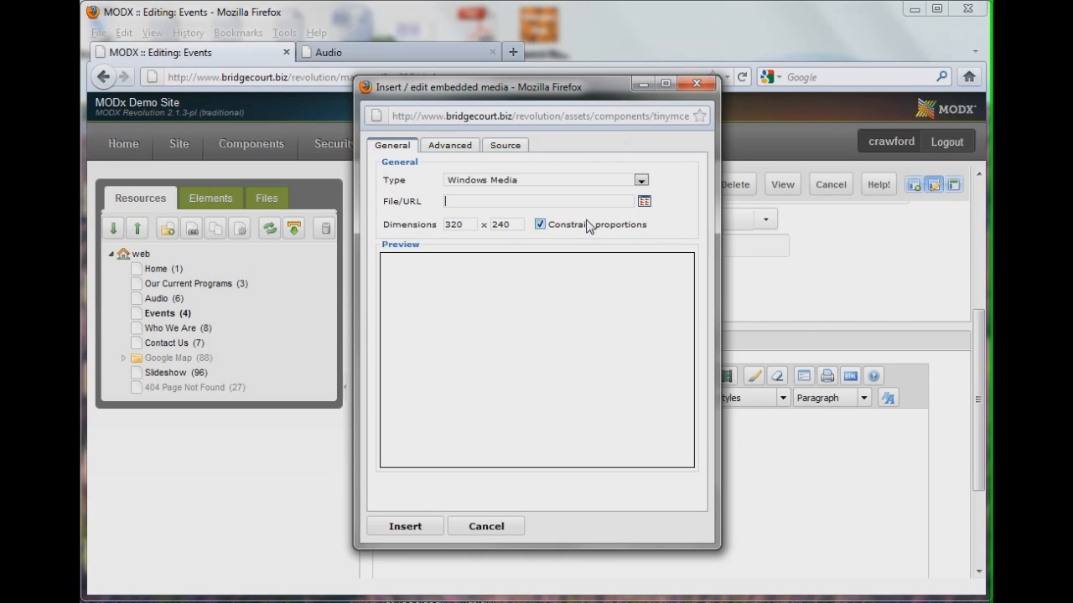
Browse to assets/content/media, pick Dunk Tank.wmv as the media file and insert it
{"action": "left_click", "coordinate": [643, 203]}
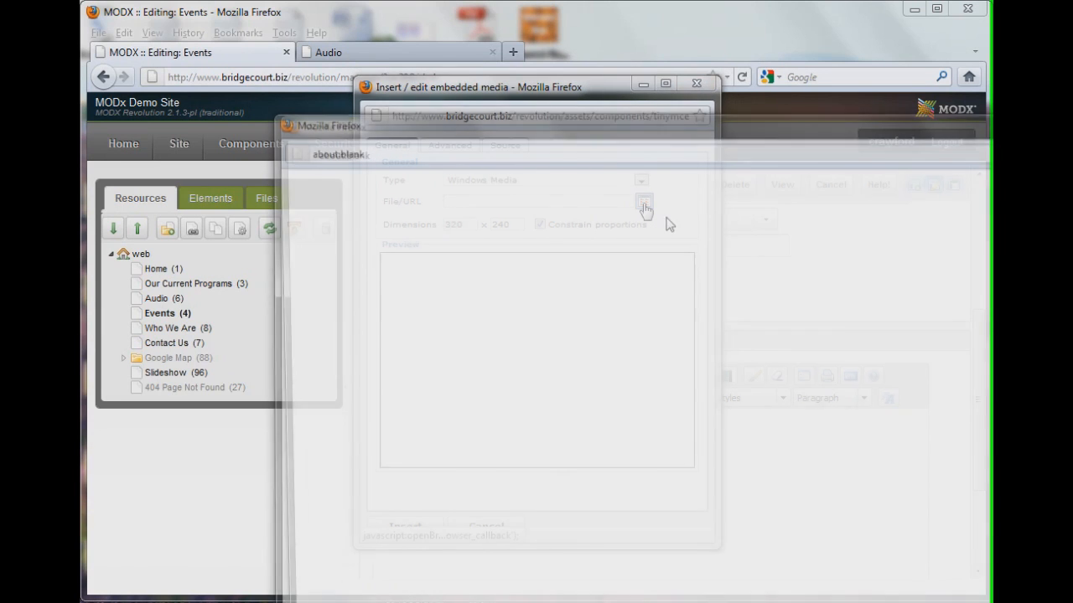
{"action": "left_click_drag", "start_coordinate": [774, 126], "coordinate": [591, 31]}
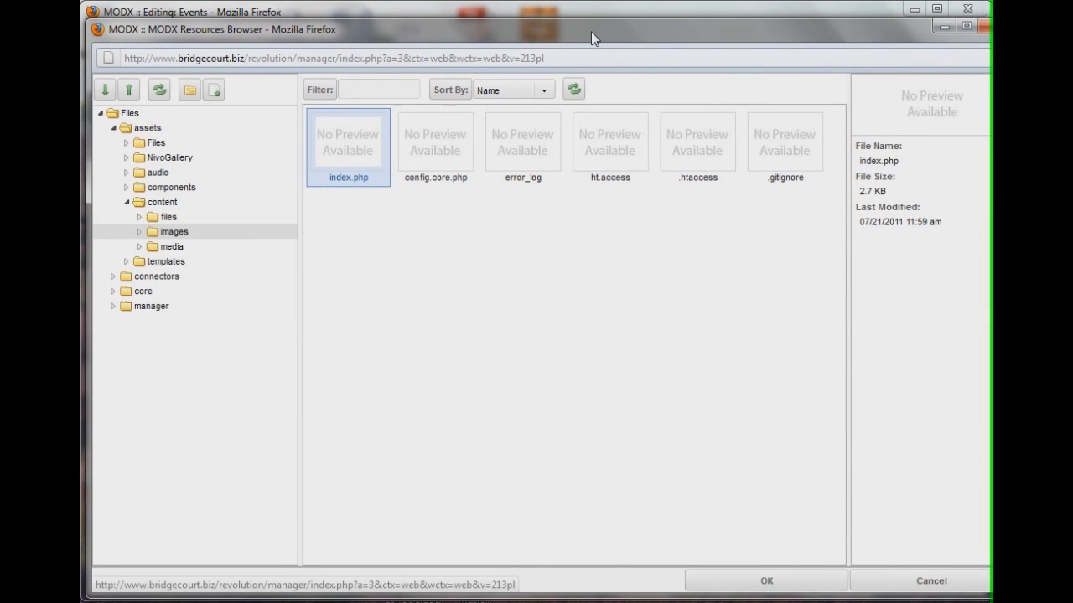
{"action": "left_click", "coordinate": [172, 246]}
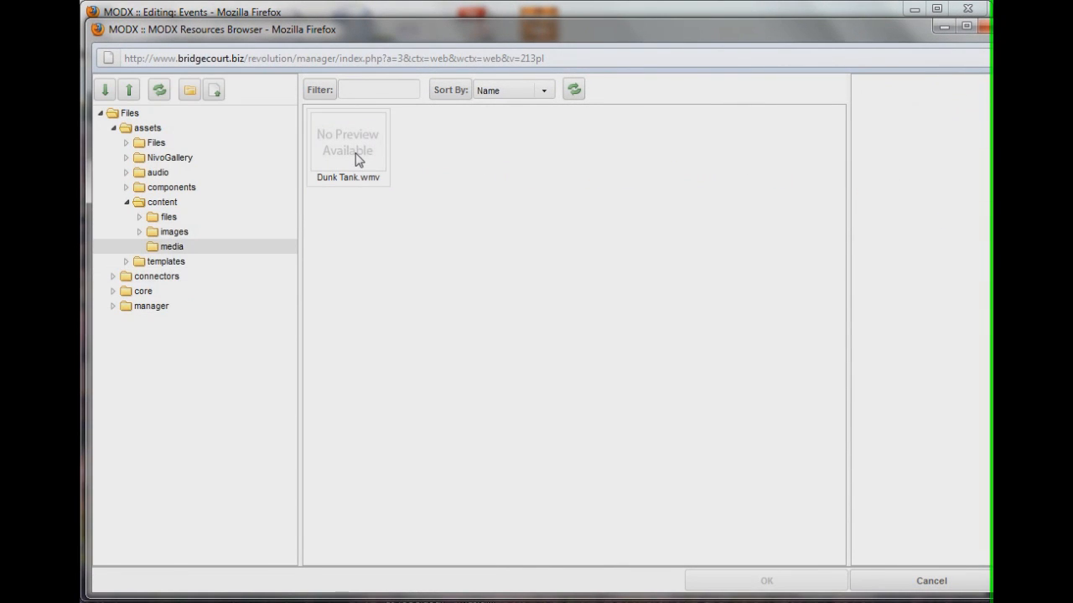
{"action": "double_click", "coordinate": [356, 159]}
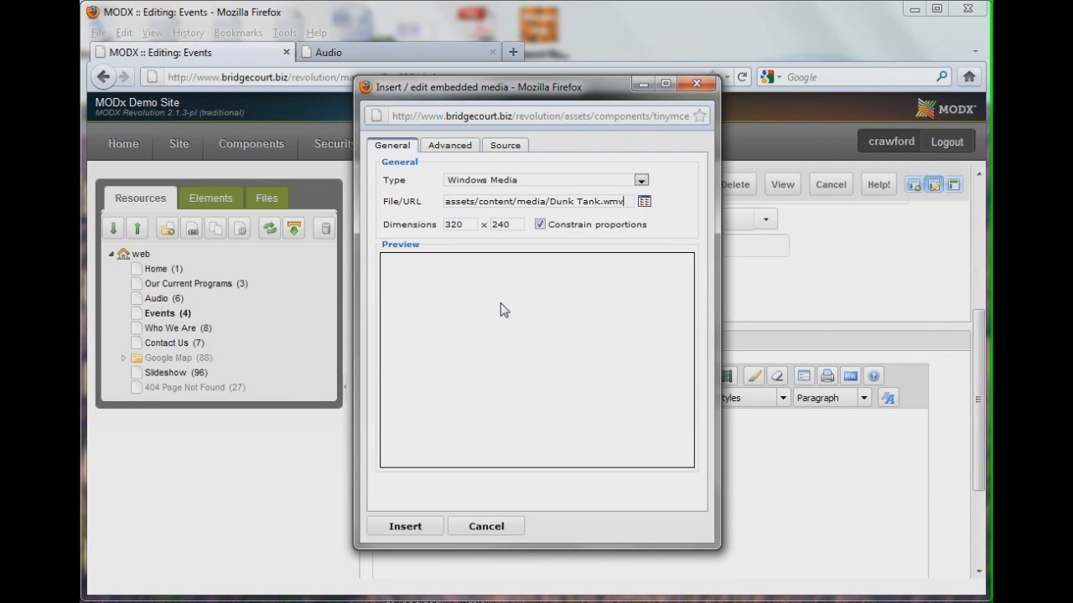
{"action": "left_click", "coordinate": [459, 147]}
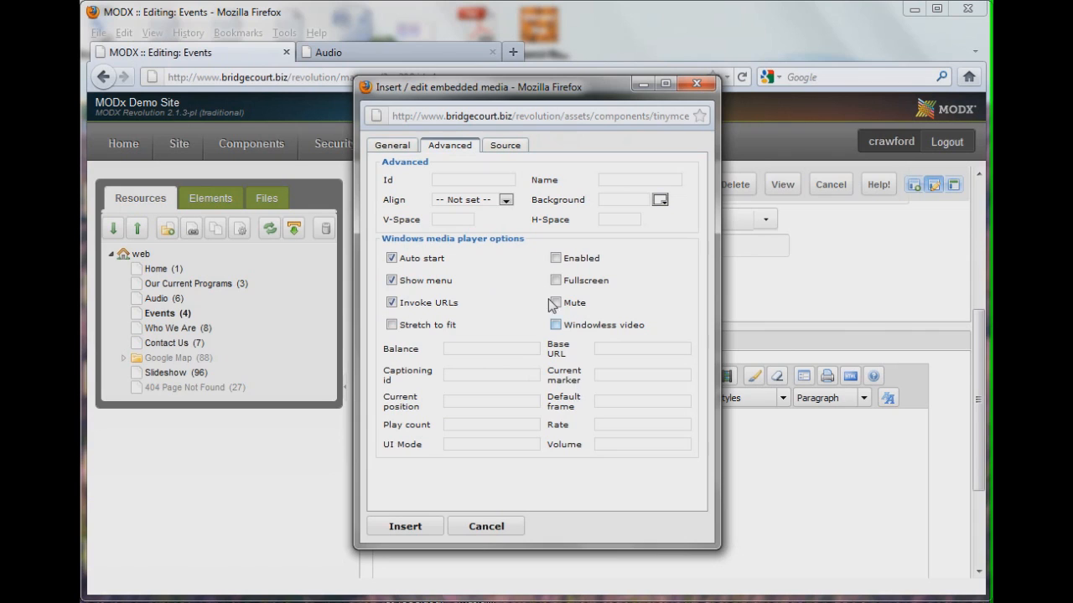
{"action": "left_click", "coordinate": [391, 145]}
{"action": "left_click", "coordinate": [405, 526]}
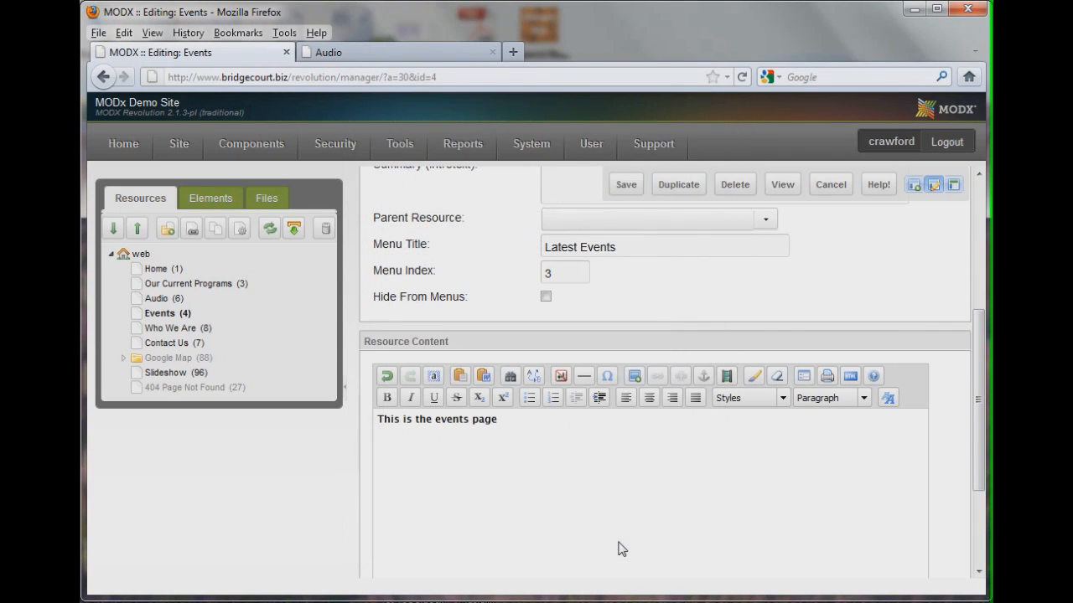
Save the Events resource and open the Latest Events page in the front-end tab to check the video
{"action": "left_click", "coordinate": [626, 186]}
{"action": "left_click", "coordinate": [375, 55]}
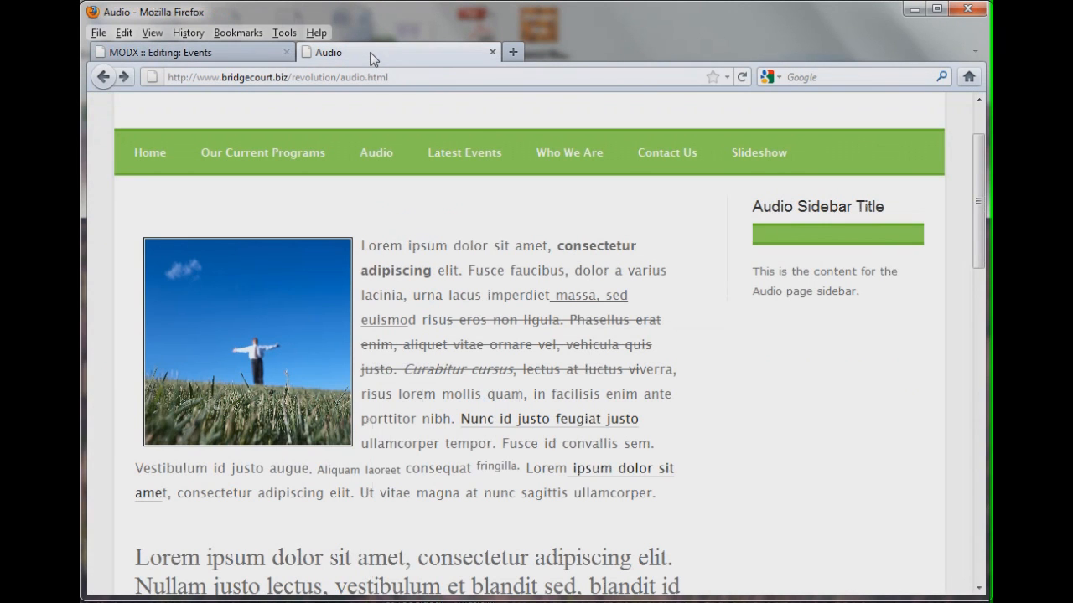
{"action": "left_click", "coordinate": [459, 156]}
{"action": "scroll", "coordinate": [594, 362], "scroll_direction": "down", "scroll_amount": 4}
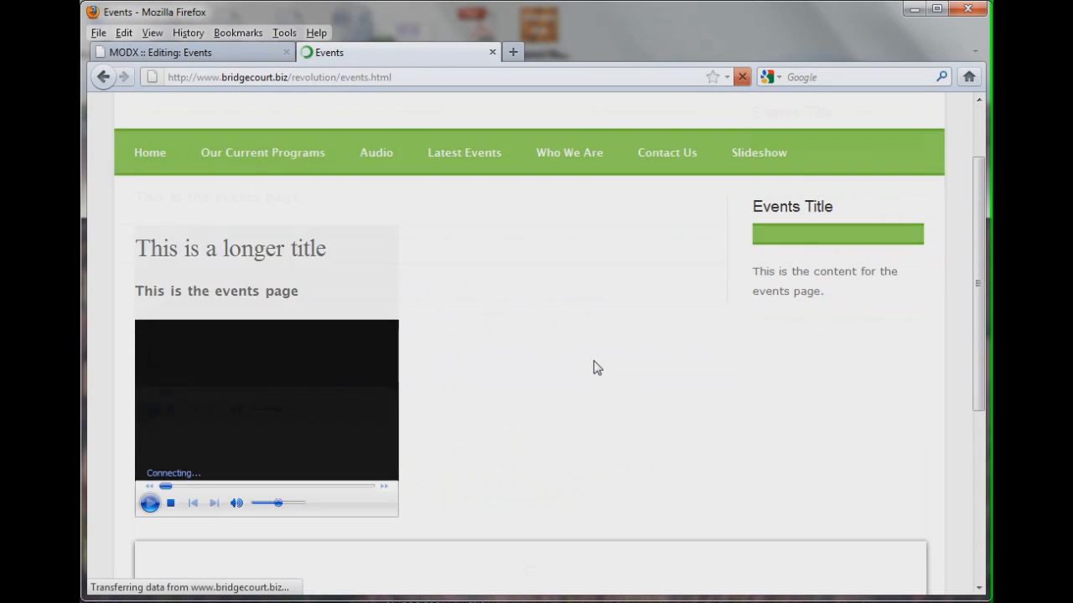
{"action": "scroll", "coordinate": [593, 362], "scroll_direction": "up", "scroll_amount": 1}
{"action": "scroll", "coordinate": [334, 383], "scroll_direction": "down", "scroll_amount": 3}
{"action": "scroll", "coordinate": [343, 383], "scroll_direction": "up", "scroll_amount": 3}
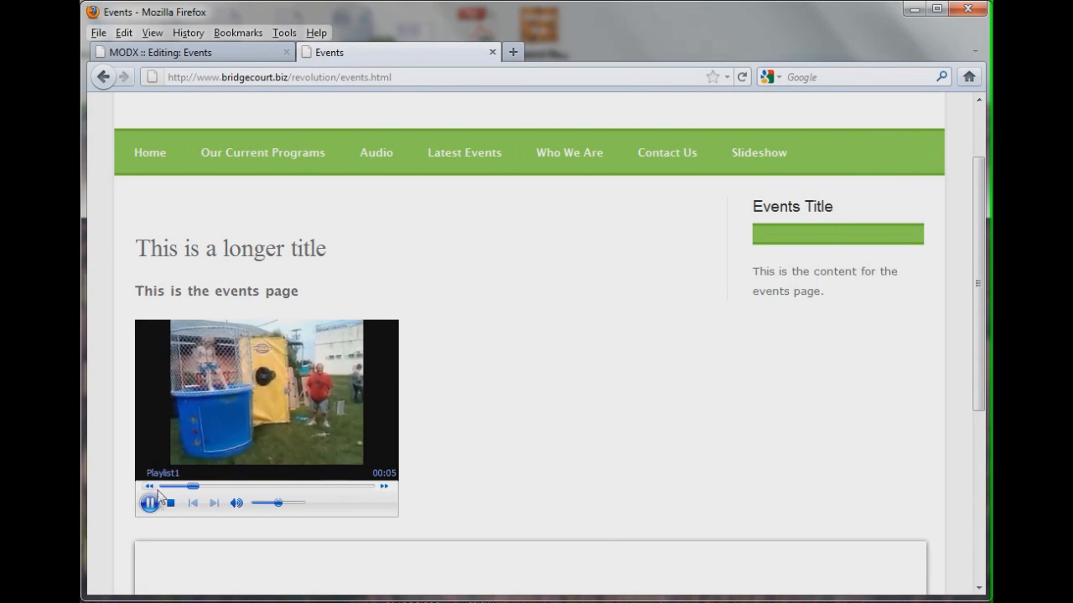
{"action": "left_click", "coordinate": [222, 54]}
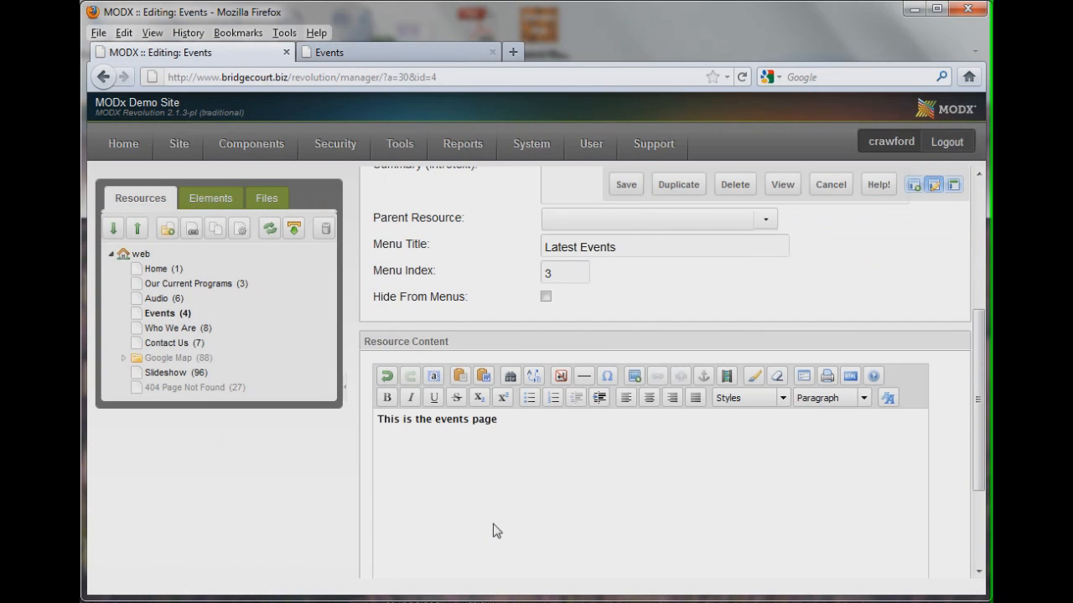
Edit the embedded video and set its width to 600 with proportions constrained
{"action": "scroll", "coordinate": [495, 531], "scroll_direction": "down", "scroll_amount": 3}
{"action": "left_click", "coordinate": [442, 366]}
{"action": "right_click", "coordinate": [503, 378]}
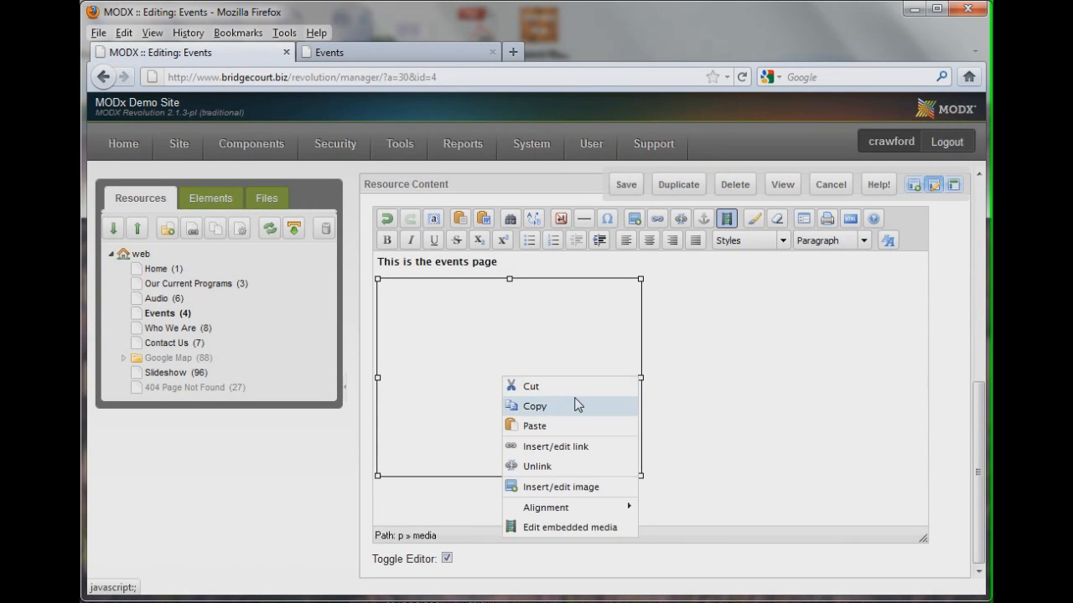
{"action": "left_click", "coordinate": [561, 527]}
{"action": "left_click_drag", "start_coordinate": [742, 177], "coordinate": [491, 93]}
{"action": "left_click_drag", "start_coordinate": [424, 235], "coordinate": [343, 234]}
{"action": "type", "text": "600"}
{"action": "key", "text": "Tab"}
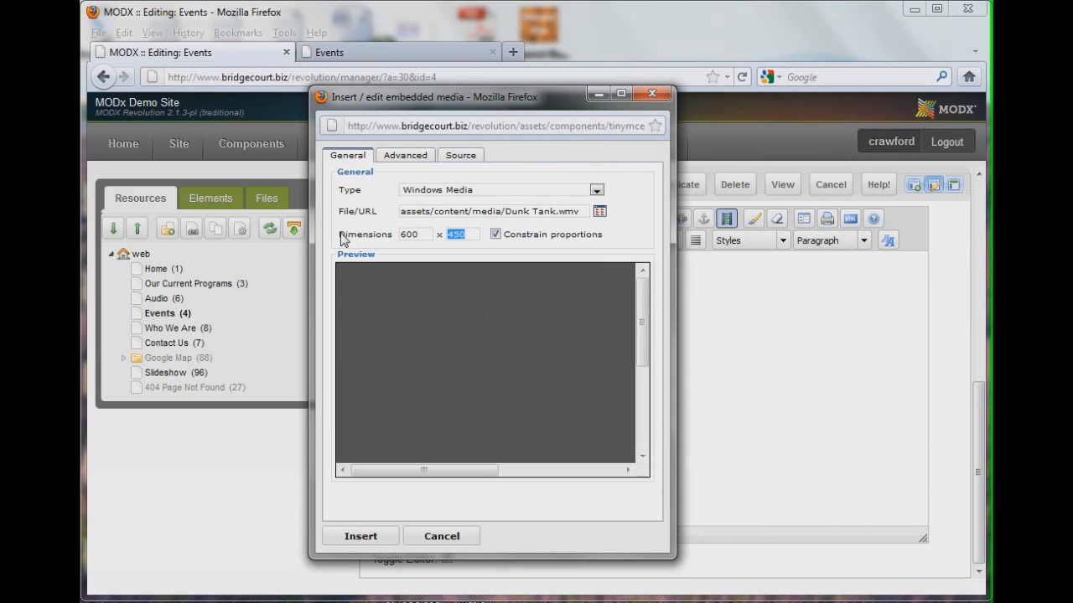
{"action": "left_click", "coordinate": [362, 538]}
Save the resource, reload the Events page and play the enlarged video
{"action": "left_click", "coordinate": [626, 186]}
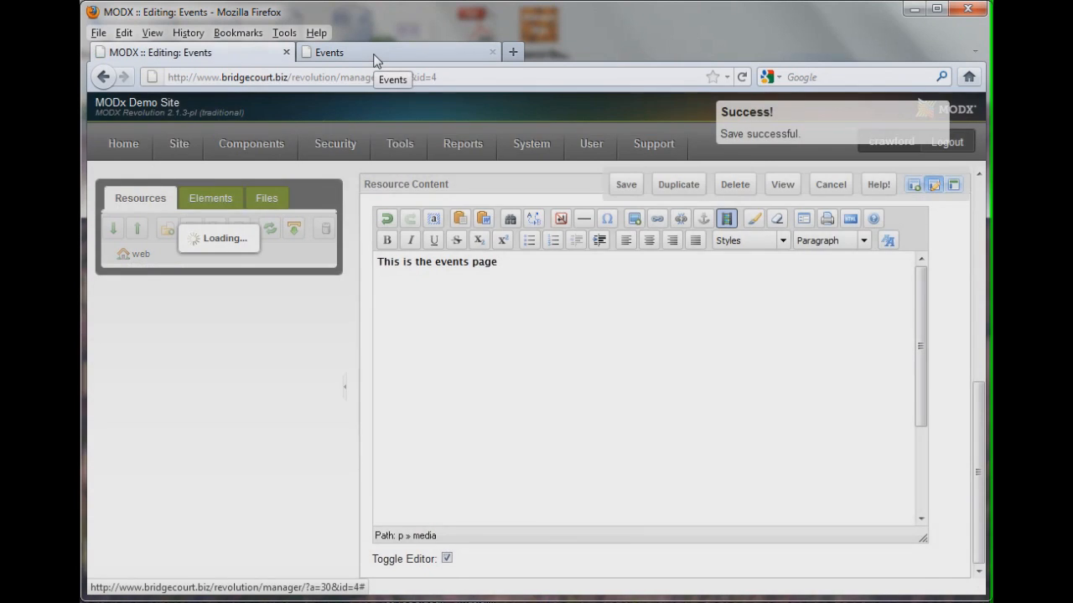
{"action": "left_click", "coordinate": [375, 53]}
{"action": "left_click", "coordinate": [741, 78]}
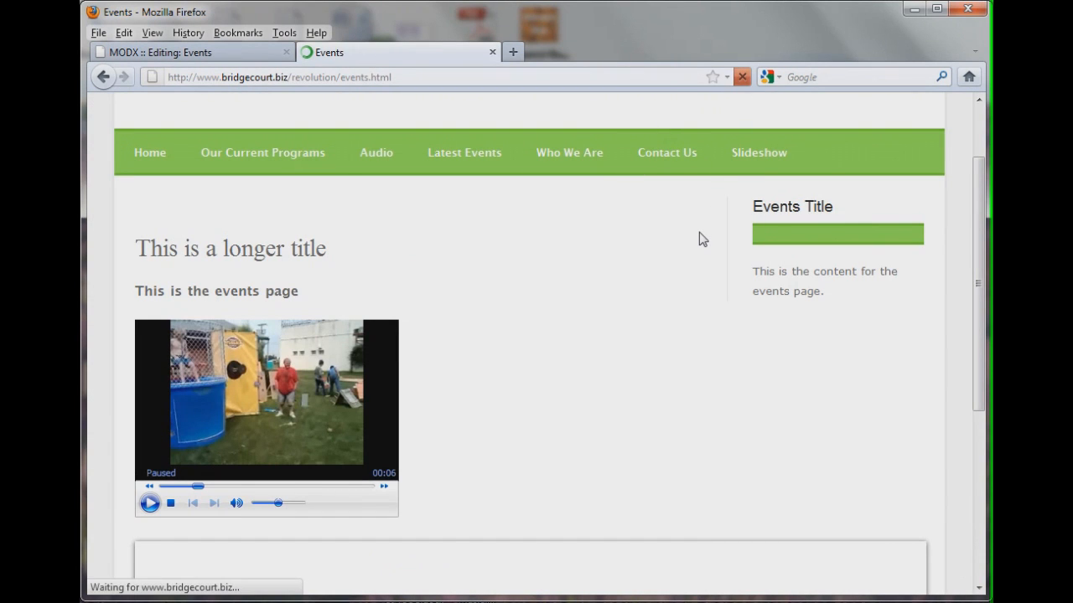
{"action": "scroll", "coordinate": [607, 381], "scroll_direction": "down", "scroll_amount": 3}
{"action": "scroll", "coordinate": [607, 380], "scroll_direction": "up", "scroll_amount": 2}
{"action": "scroll", "coordinate": [608, 381], "scroll_direction": "down", "scroll_amount": 2}
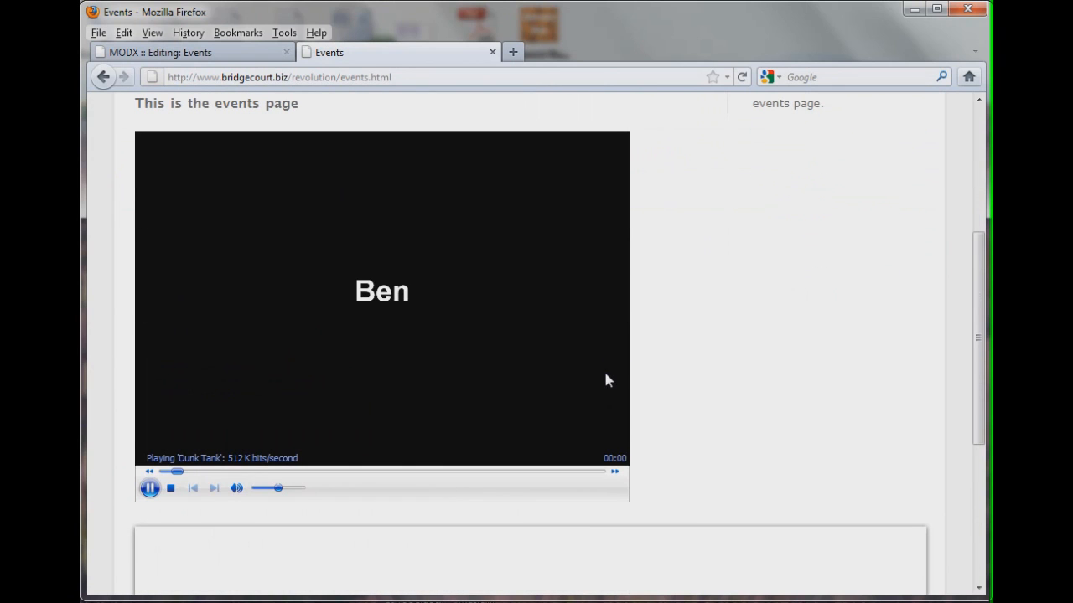
{"action": "left_click", "coordinate": [149, 489]}
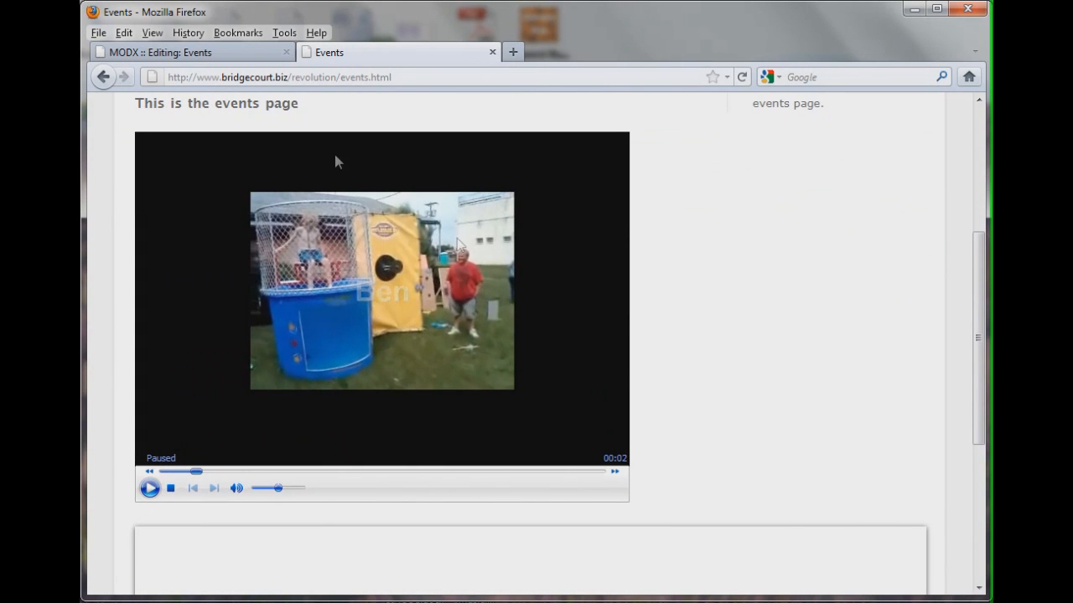
Back in the manager, delete the embedded video from the content and remove the bold formatting from the heading text
{"action": "left_click", "coordinate": [168, 53]}
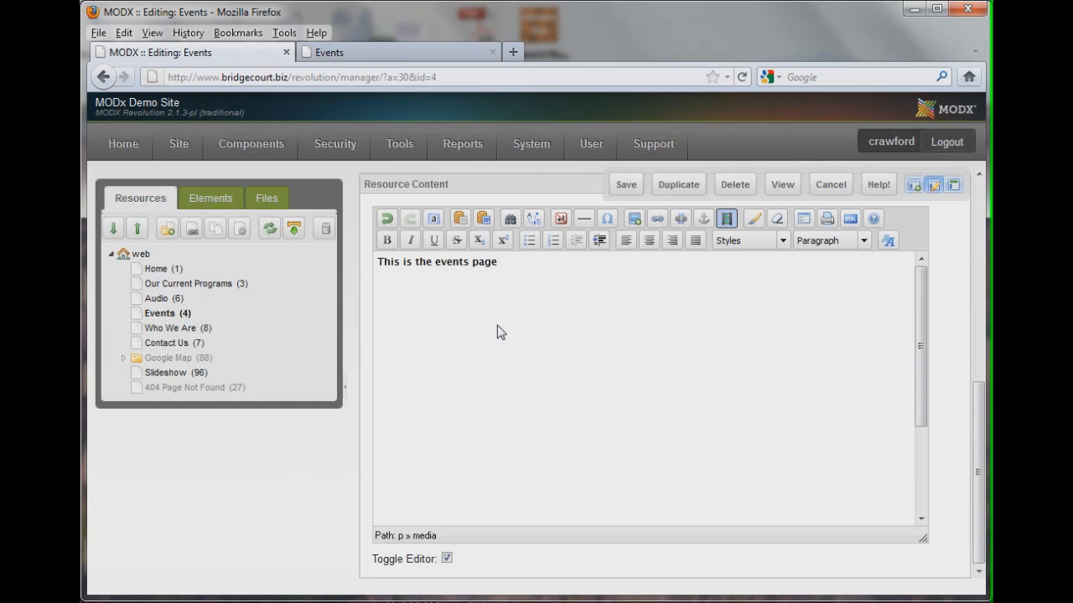
{"action": "left_click", "coordinate": [492, 412]}
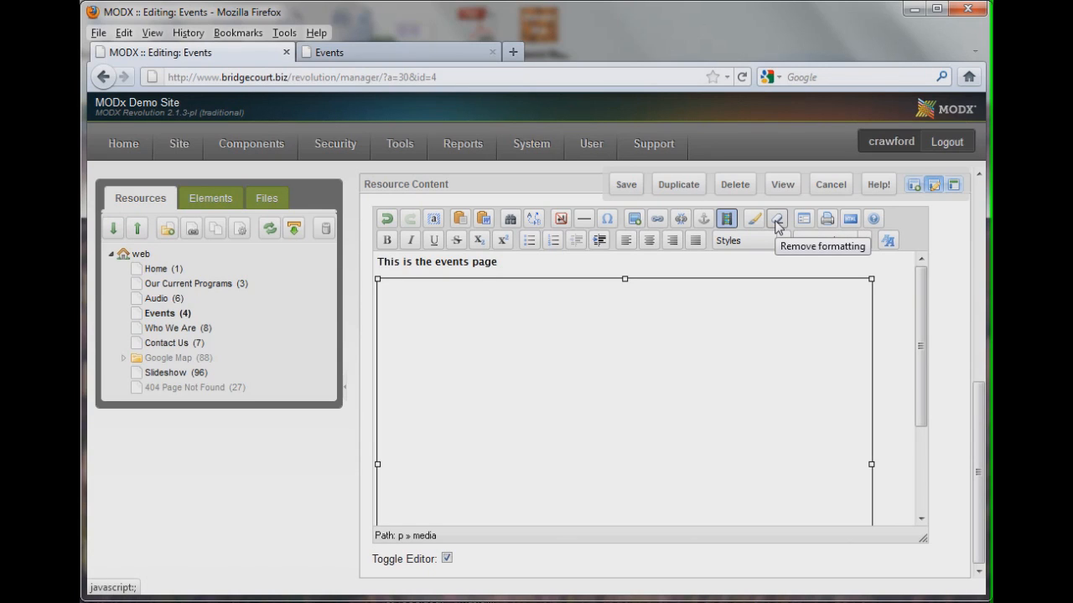
{"action": "key", "text": "Delete"}
{"action": "left_click_drag", "start_coordinate": [377, 260], "coordinate": [548, 268]}
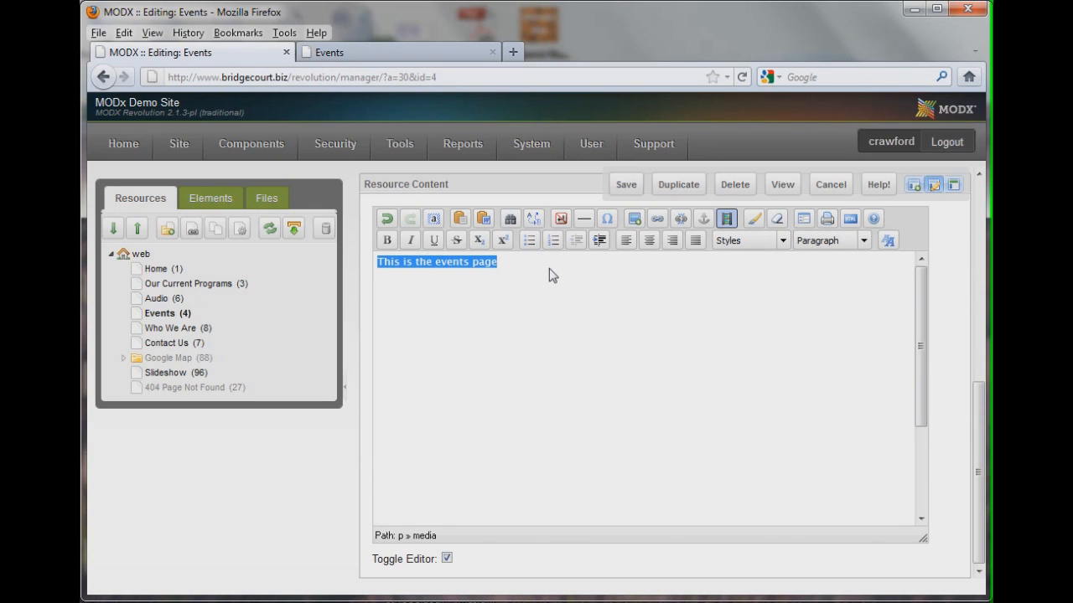
{"action": "left_click", "coordinate": [777, 221]}
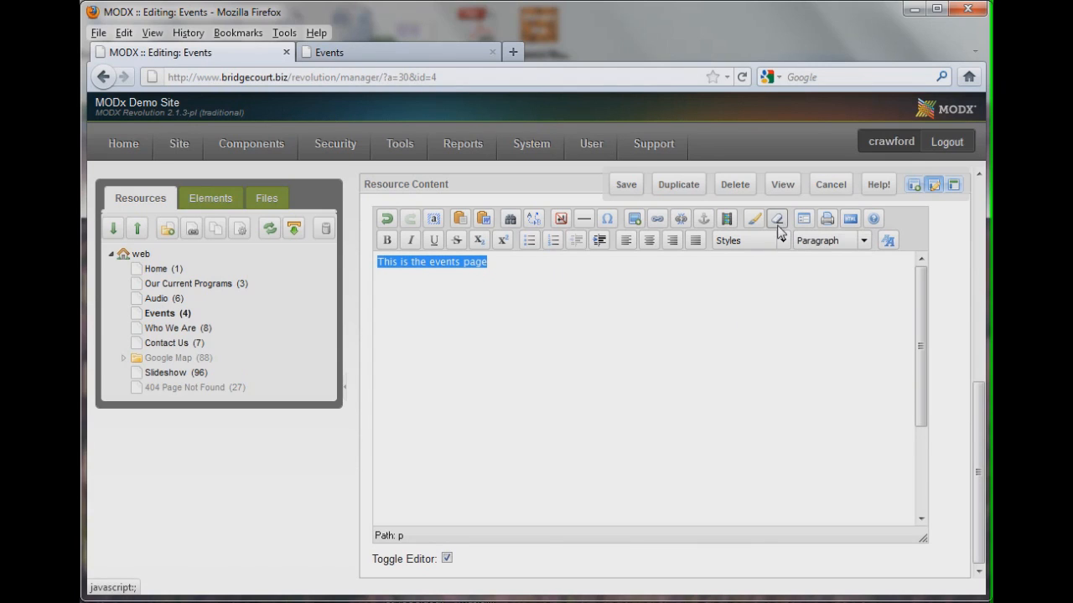
{"action": "left_click", "coordinate": [513, 268]}
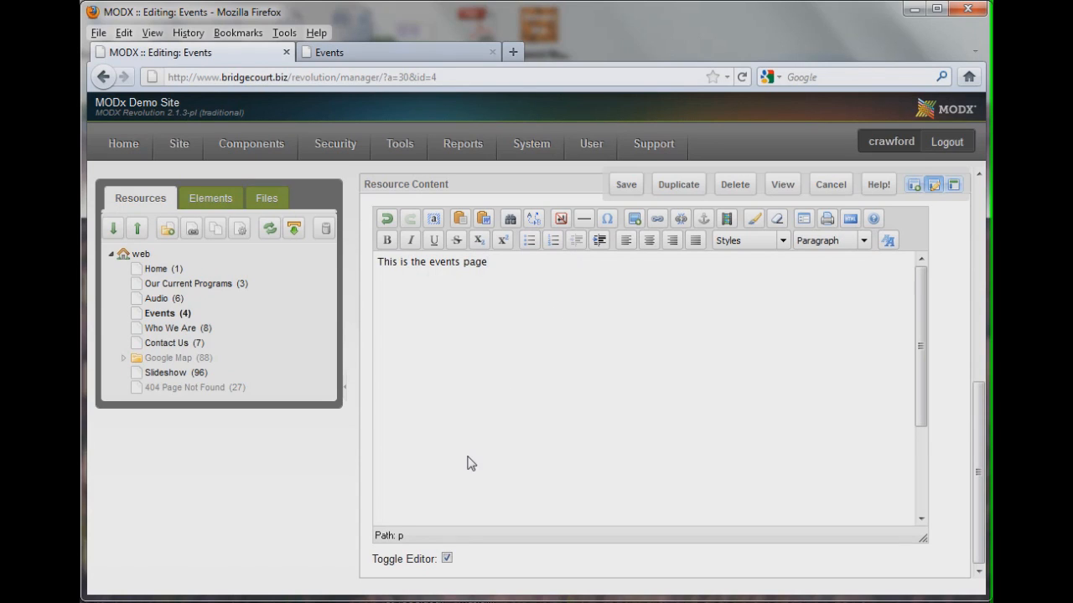
Toggle the rich-text editor off to inspect the content's HTML source, then switch it back on
{"action": "left_click", "coordinate": [446, 559]}
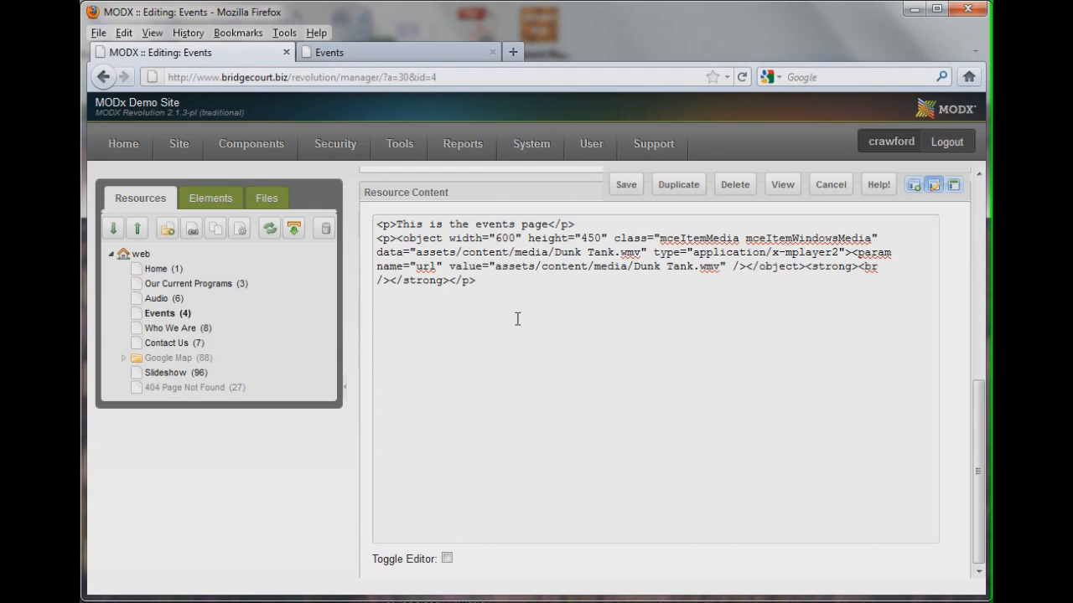
{"action": "scroll", "coordinate": [648, 399], "scroll_direction": "up", "scroll_amount": 1}
{"action": "scroll", "coordinate": [586, 460], "scroll_direction": "down", "scroll_amount": 1}
{"action": "left_click", "coordinate": [448, 559]}
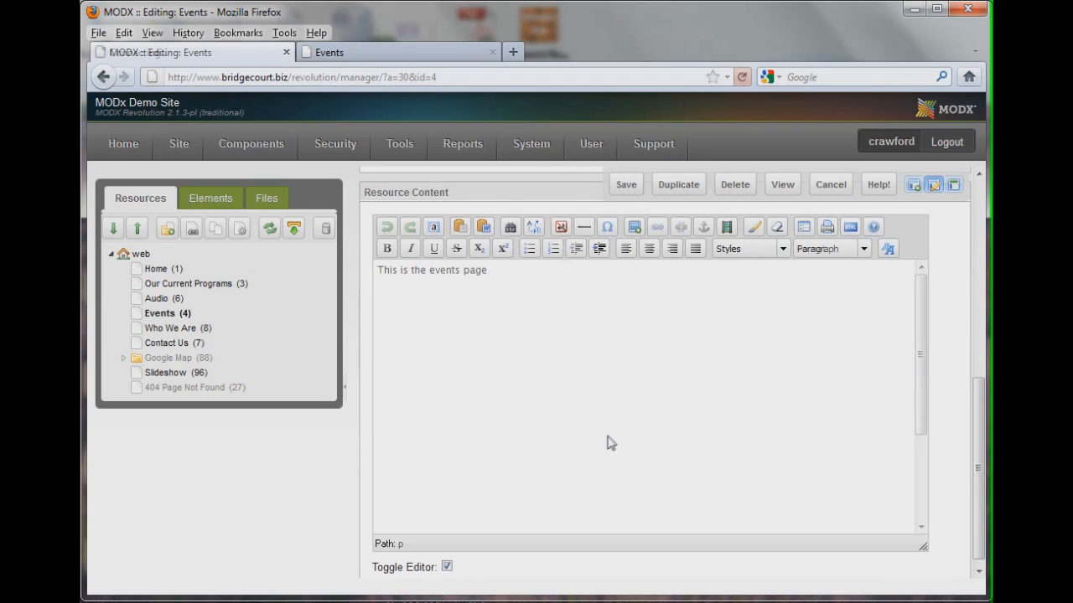
Open the Events resource's Access Permissions tab to view its resource groups
{"action": "scroll", "coordinate": [607, 443], "scroll_direction": "up", "scroll_amount": 5}
{"action": "scroll", "coordinate": [609, 441], "scroll_direction": "up", "scroll_amount": 4}
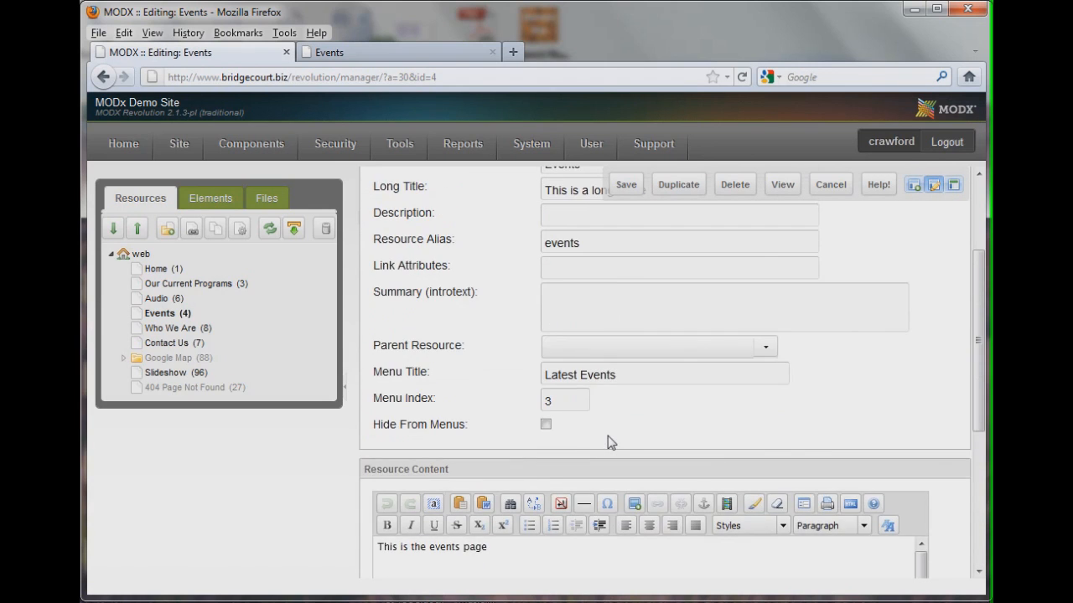
{"action": "scroll", "coordinate": [609, 442], "scroll_direction": "down", "scroll_amount": 3}
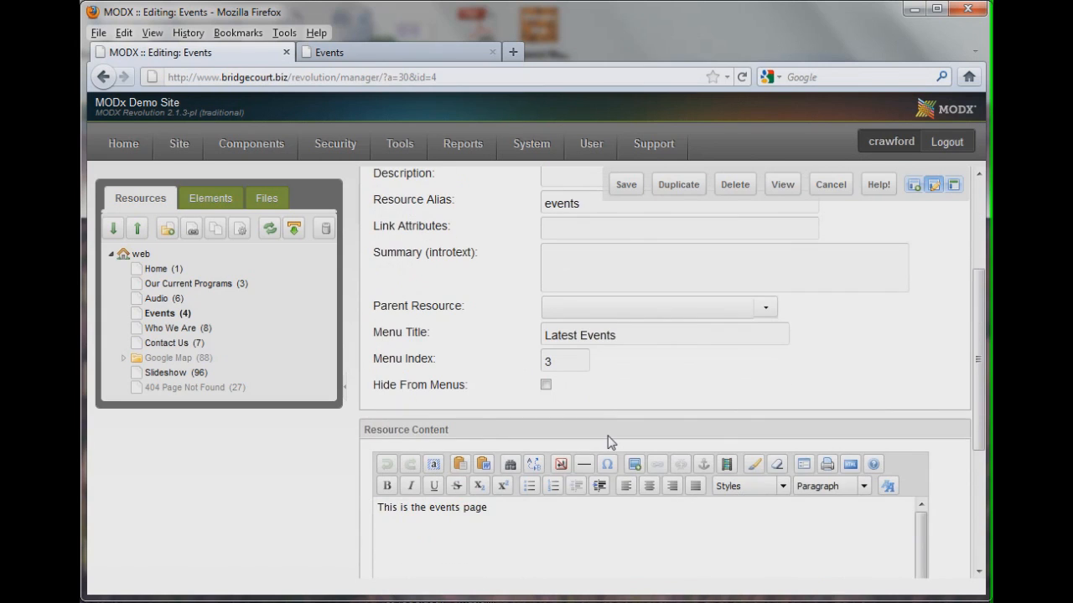
{"action": "scroll", "coordinate": [608, 440], "scroll_direction": "up", "scroll_amount": 5}
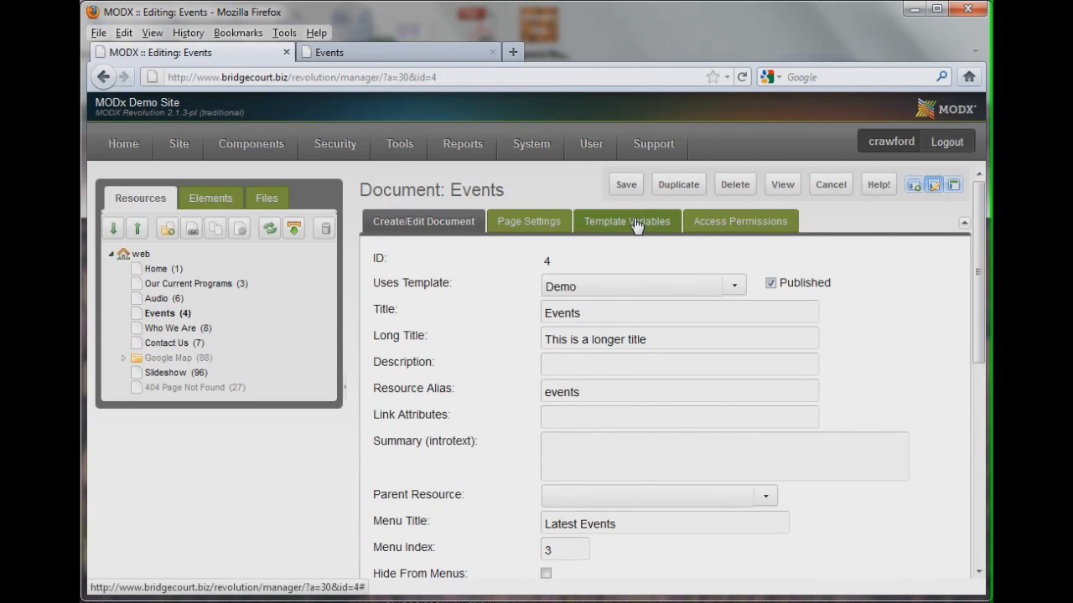
{"action": "left_click", "coordinate": [718, 225]}
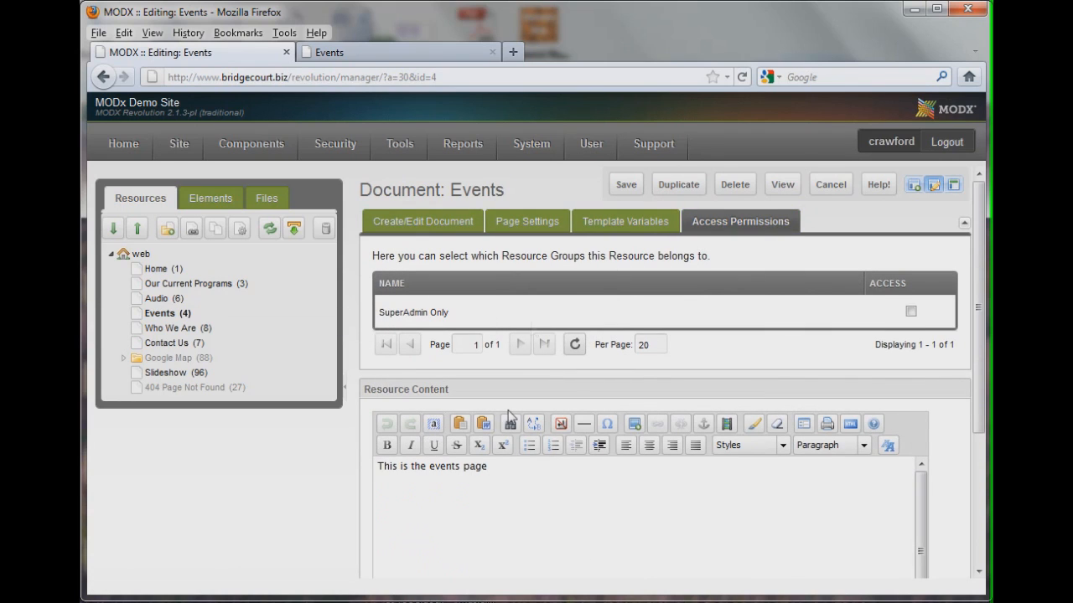
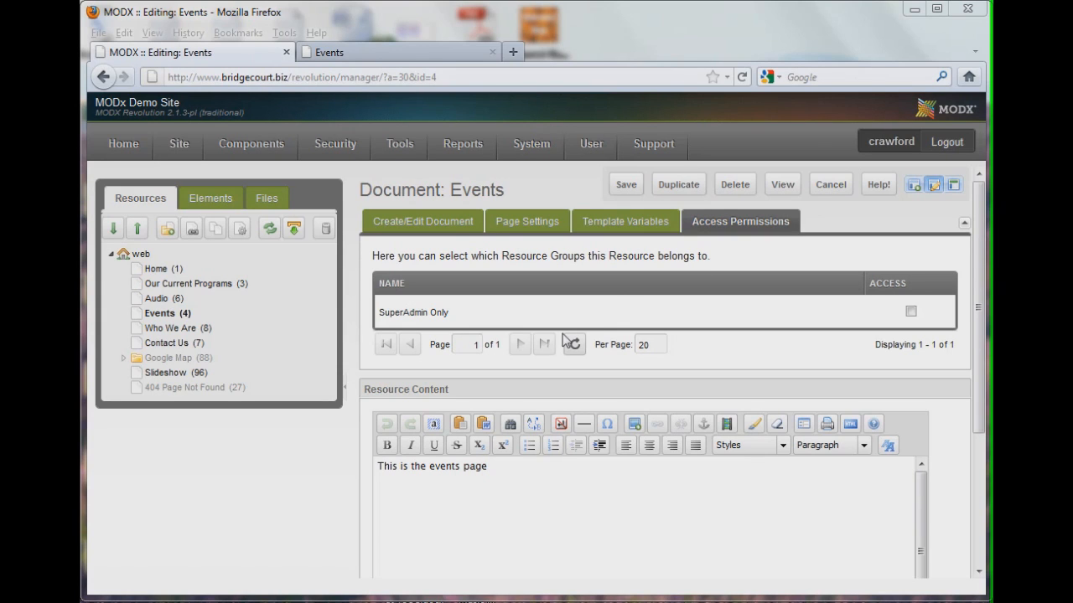
Open the Gallery component and open the Lightning Slideshow album for updating
{"action": "mouse_move", "coordinate": [175, 158]}
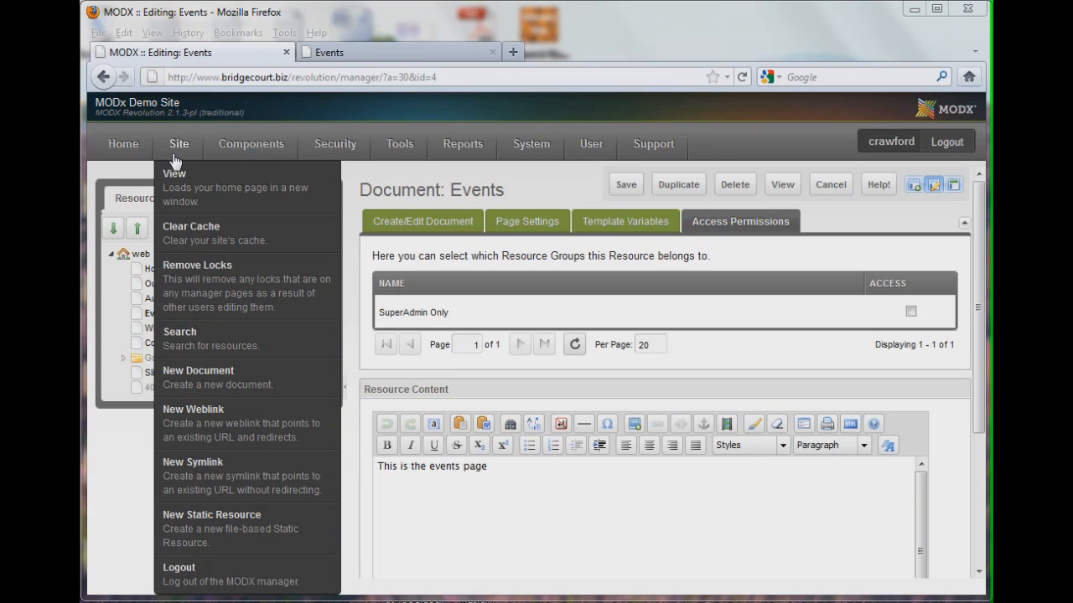
{"action": "mouse_move", "coordinate": [273, 150]}
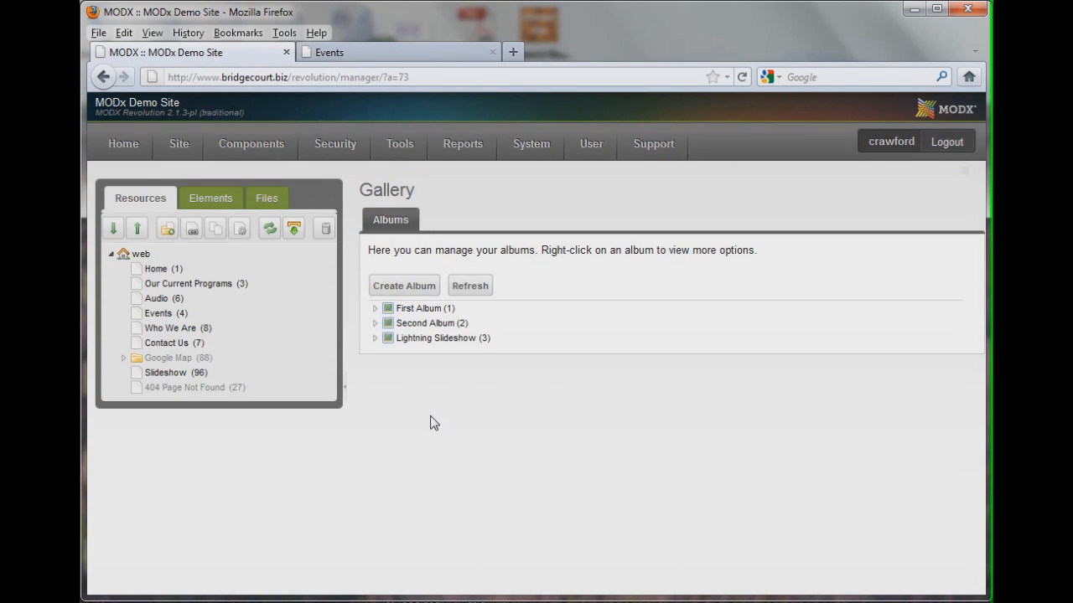
{"action": "right_click", "coordinate": [412, 339]}
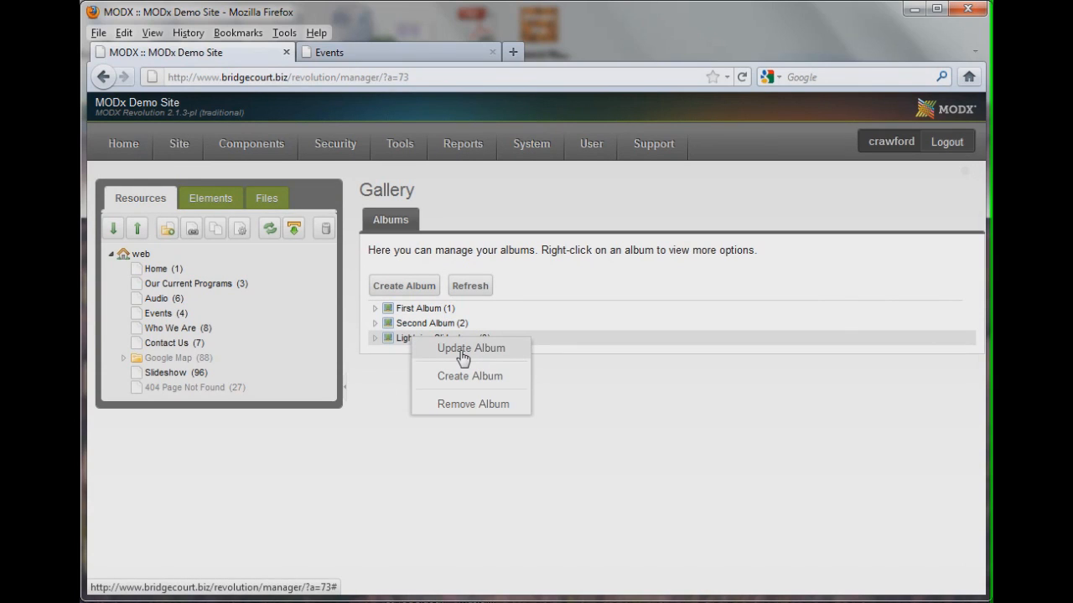
{"action": "left_click", "coordinate": [376, 383]}
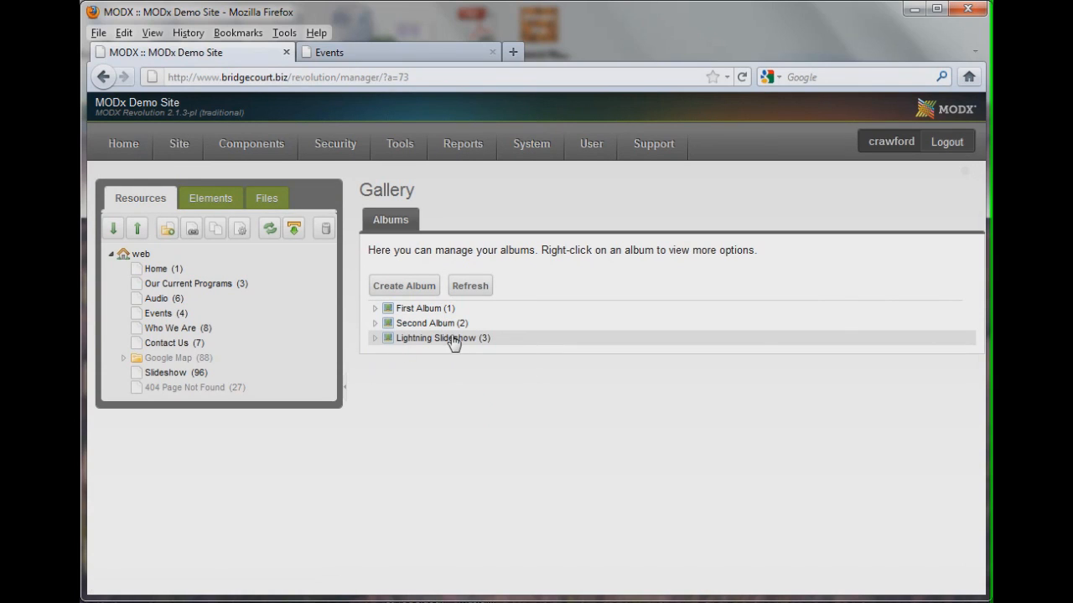
{"action": "right_click", "coordinate": [427, 348]}
{"action": "left_click", "coordinate": [491, 352]}
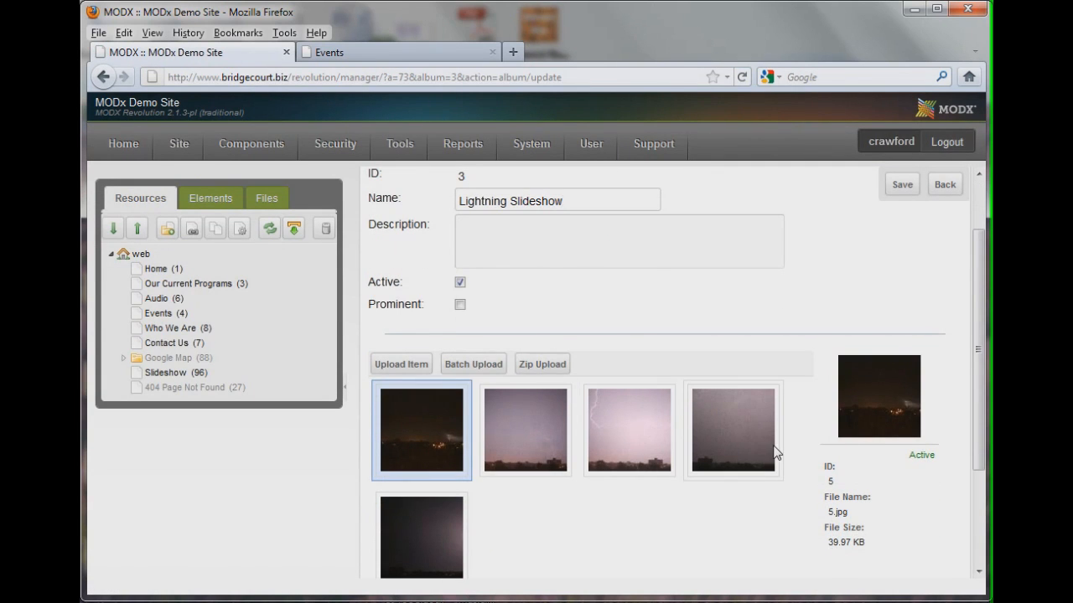
Open the Upload Item dialog for the album and close it without uploading
{"action": "scroll", "coordinate": [559, 448], "scroll_direction": "down", "scroll_amount": 3}
{"action": "scroll", "coordinate": [500, 383], "scroll_direction": "up", "scroll_amount": 2}
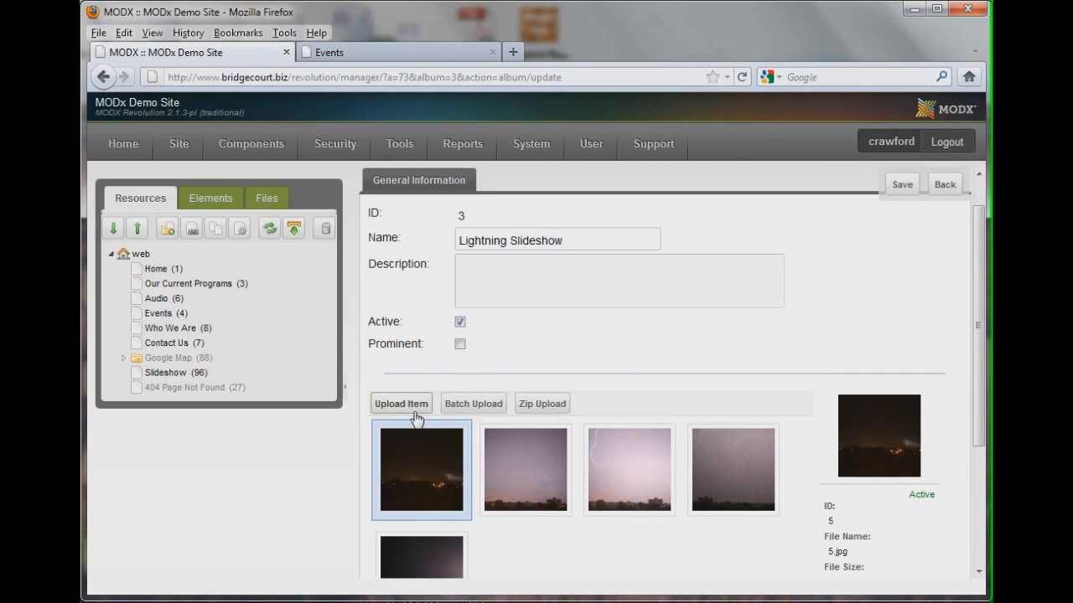
{"action": "left_click", "coordinate": [403, 410]}
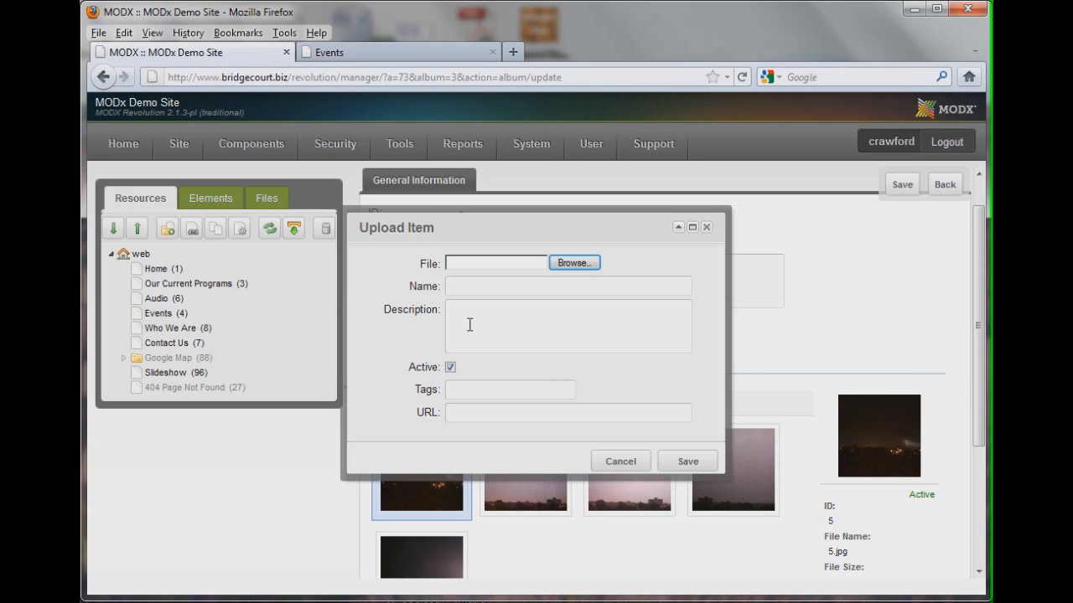
{"action": "mouse_move", "coordinate": [467, 412]}
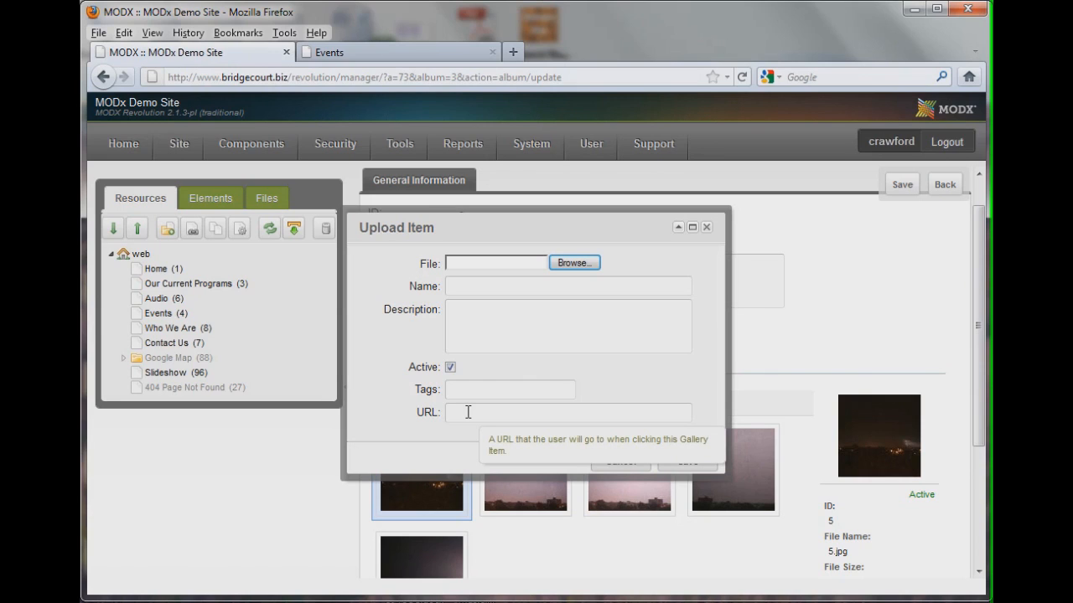
{"action": "left_click", "coordinate": [706, 228]}
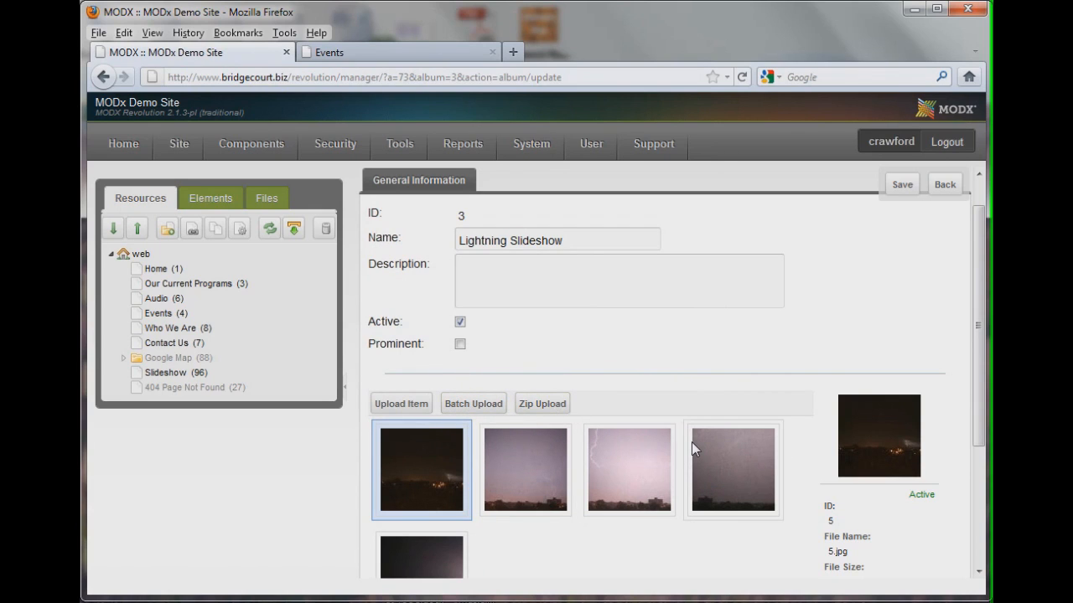
Reorder the album's images, moving the first dark image into the second position
{"action": "left_click_drag", "start_coordinate": [627, 479], "coordinate": [537, 489]}
{"action": "left_click_drag", "start_coordinate": [425, 479], "coordinate": [532, 483]}
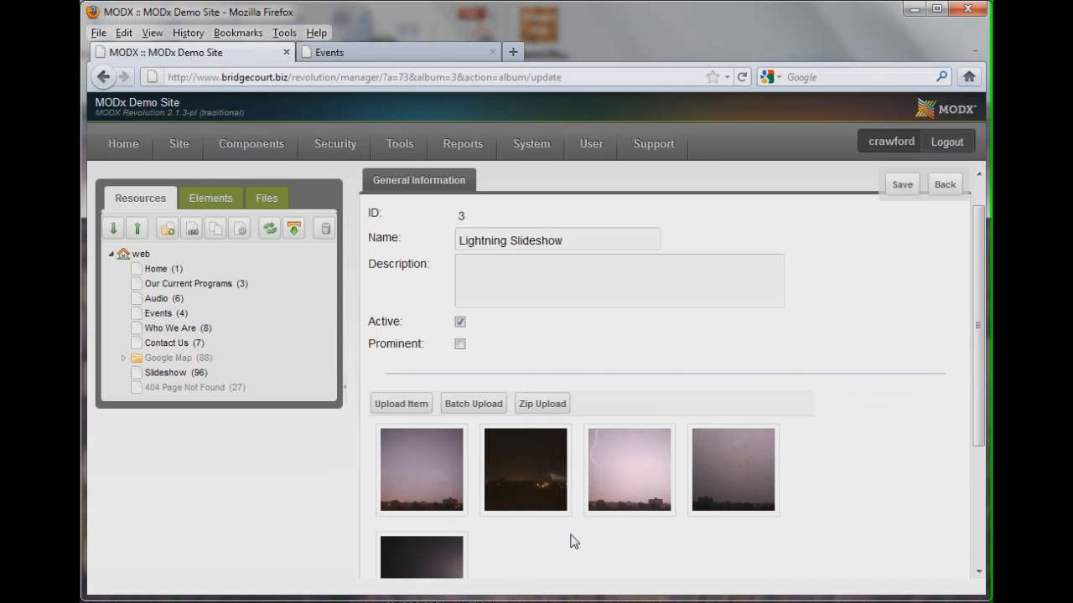
{"action": "scroll", "coordinate": [719, 478], "scroll_direction": "down", "scroll_amount": 2}
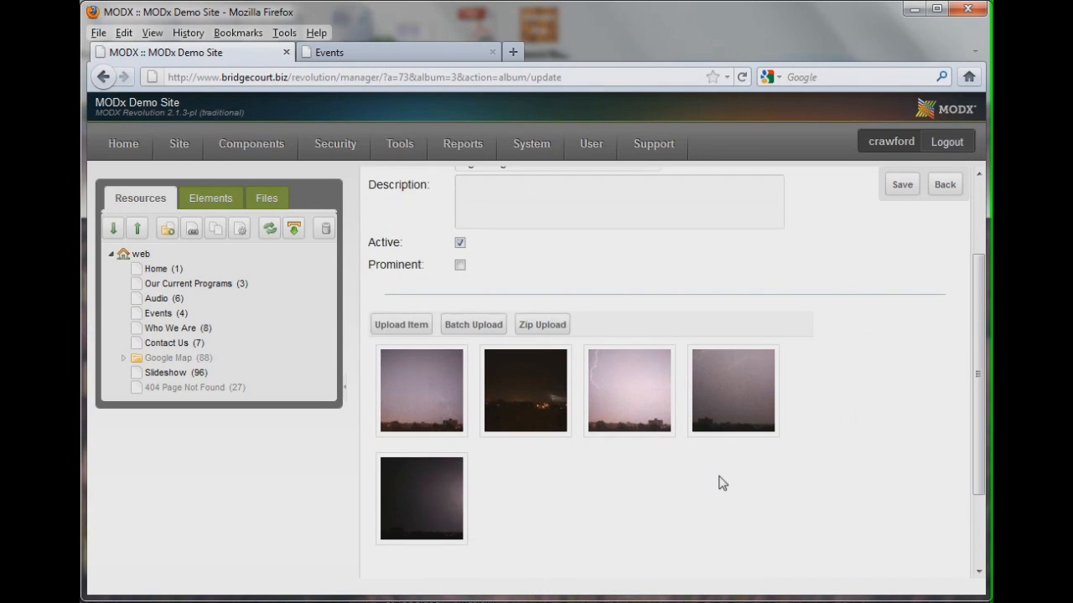
{"action": "scroll", "coordinate": [720, 478], "scroll_direction": "up", "scroll_amount": 3}
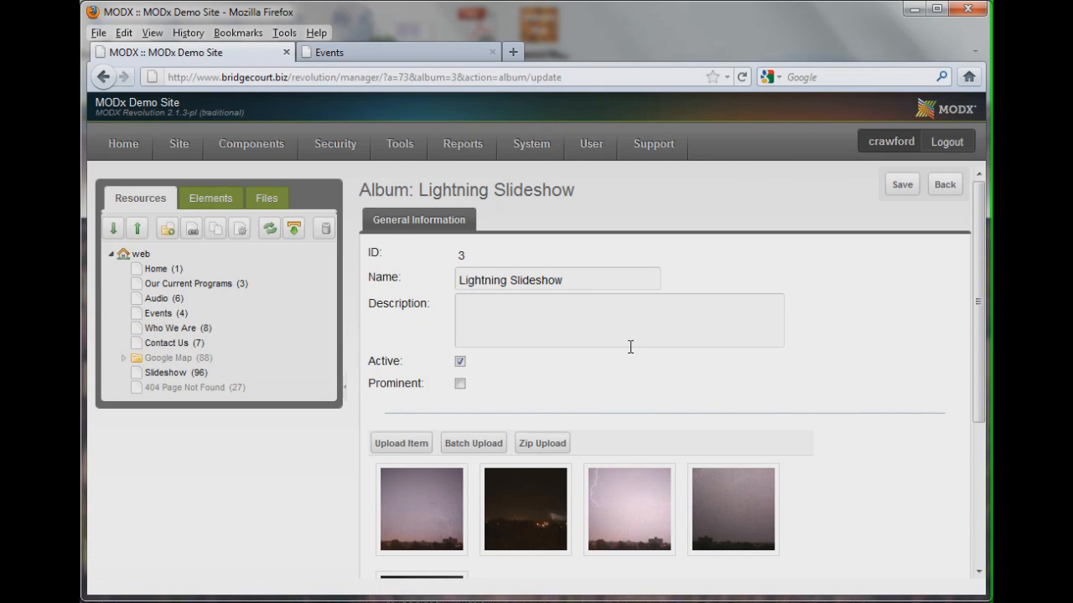
{"action": "mouse_move", "coordinate": [250, 150]}
{"action": "mouse_move", "coordinate": [292, 141]}
{"action": "mouse_move", "coordinate": [335, 143]}
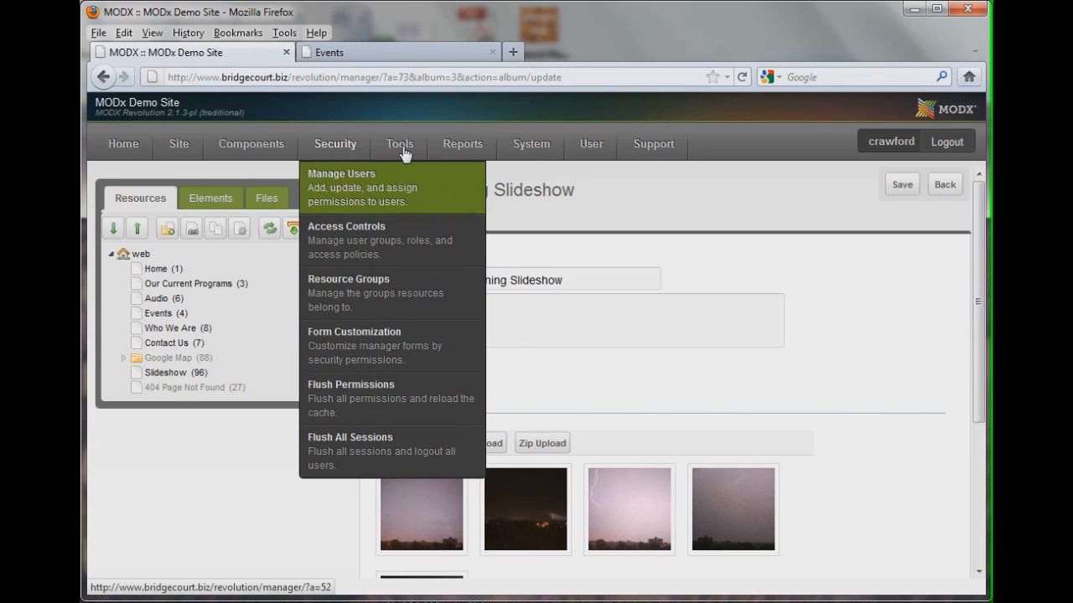
{"action": "mouse_move", "coordinate": [398, 143]}
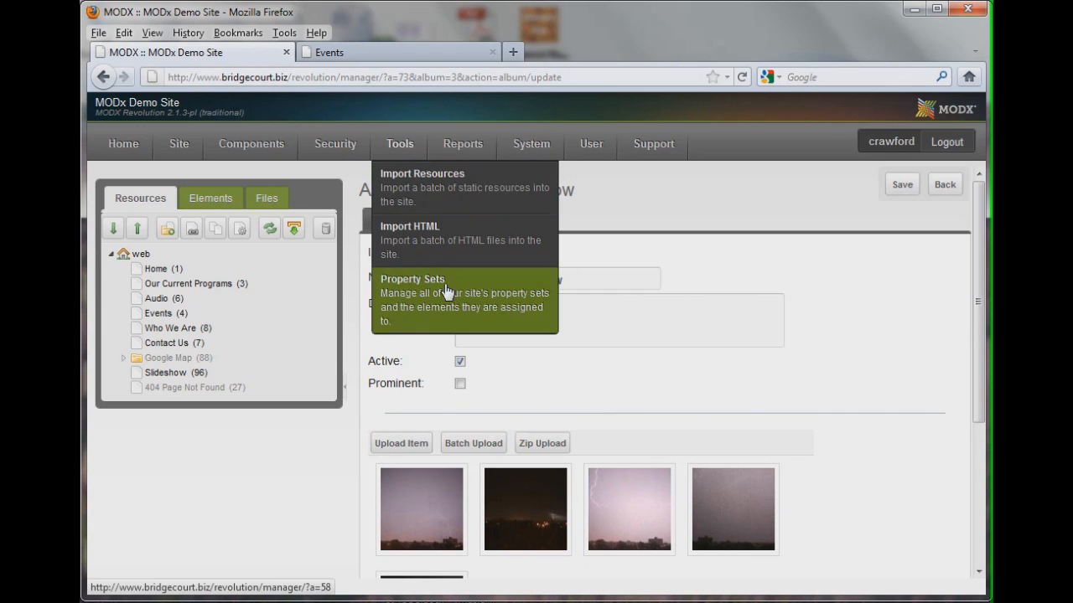
{"action": "mouse_move", "coordinate": [469, 147]}
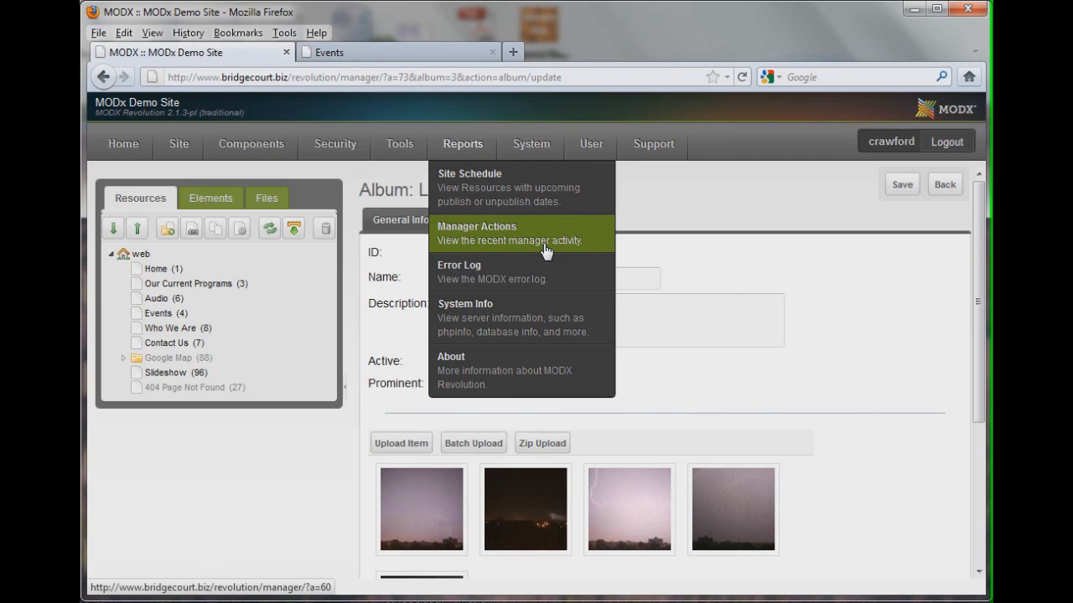
{"action": "mouse_move", "coordinate": [531, 152]}
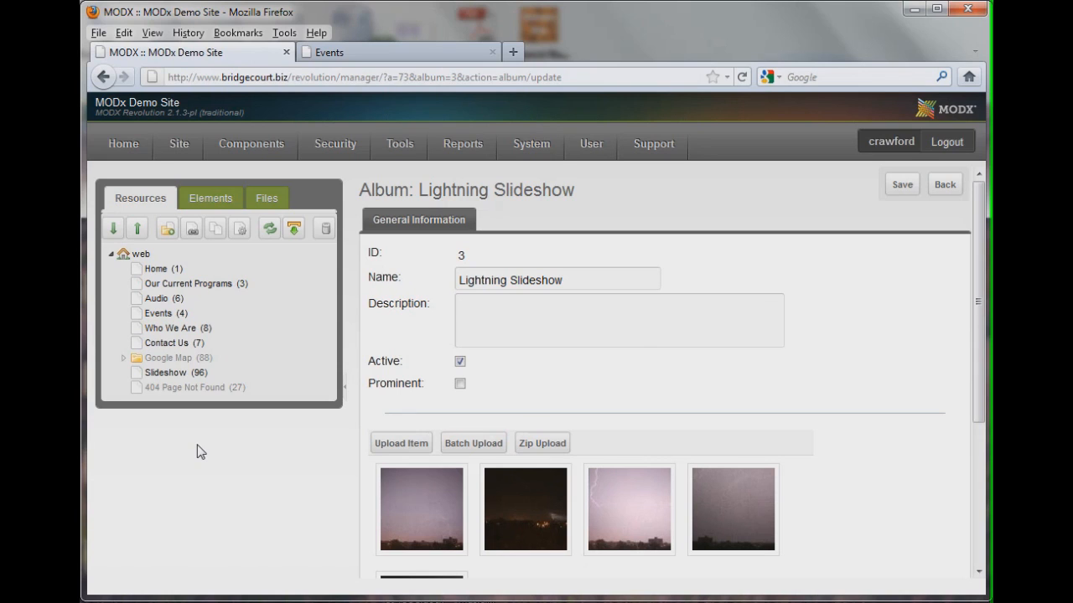
{"action": "left_click", "coordinate": [111, 255]}
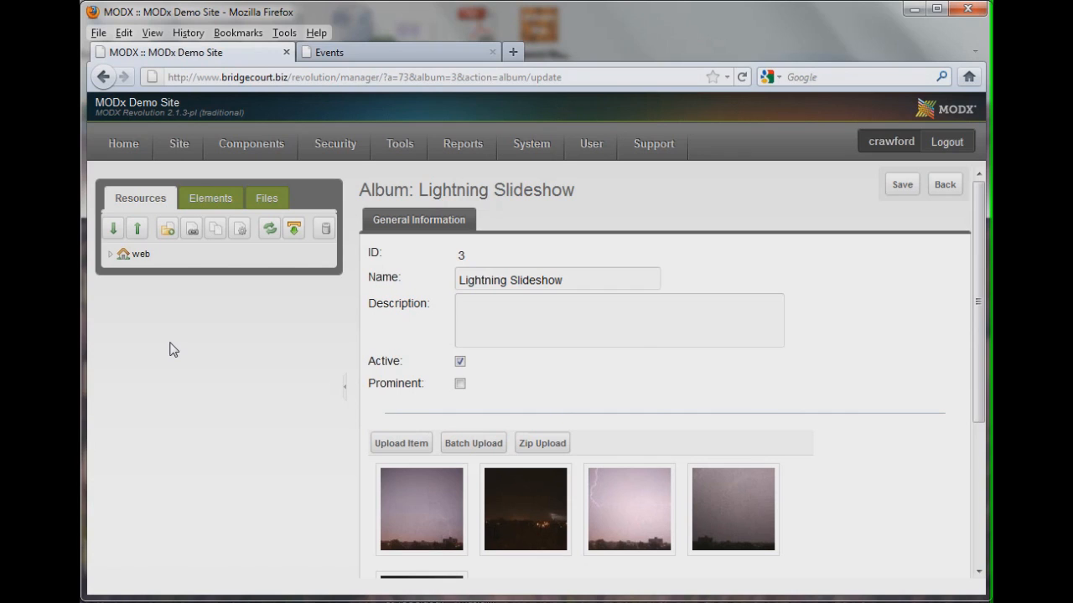
{"action": "left_click", "coordinate": [110, 254]}
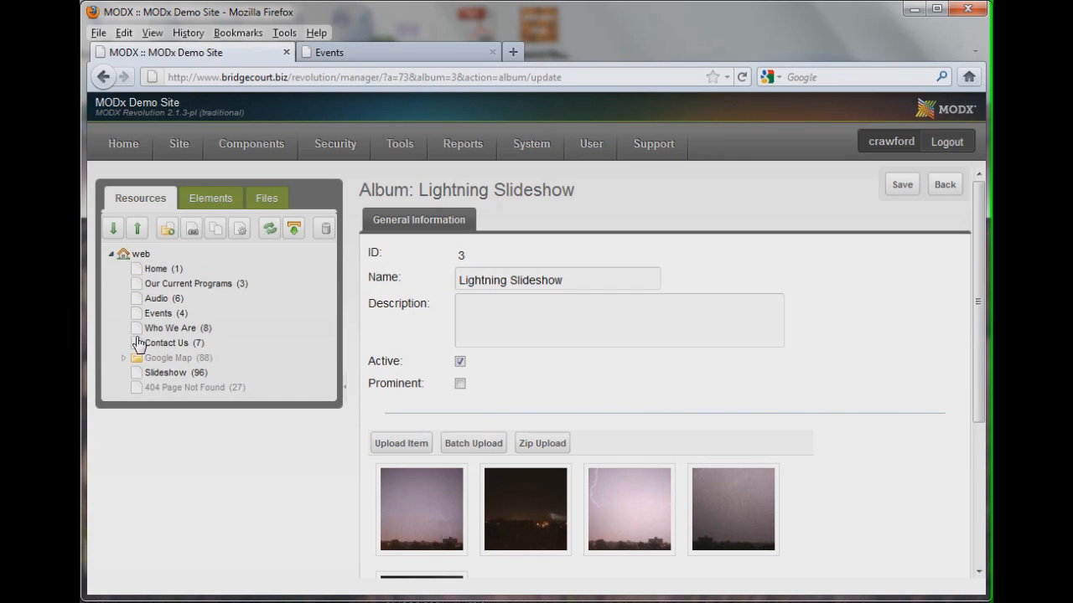